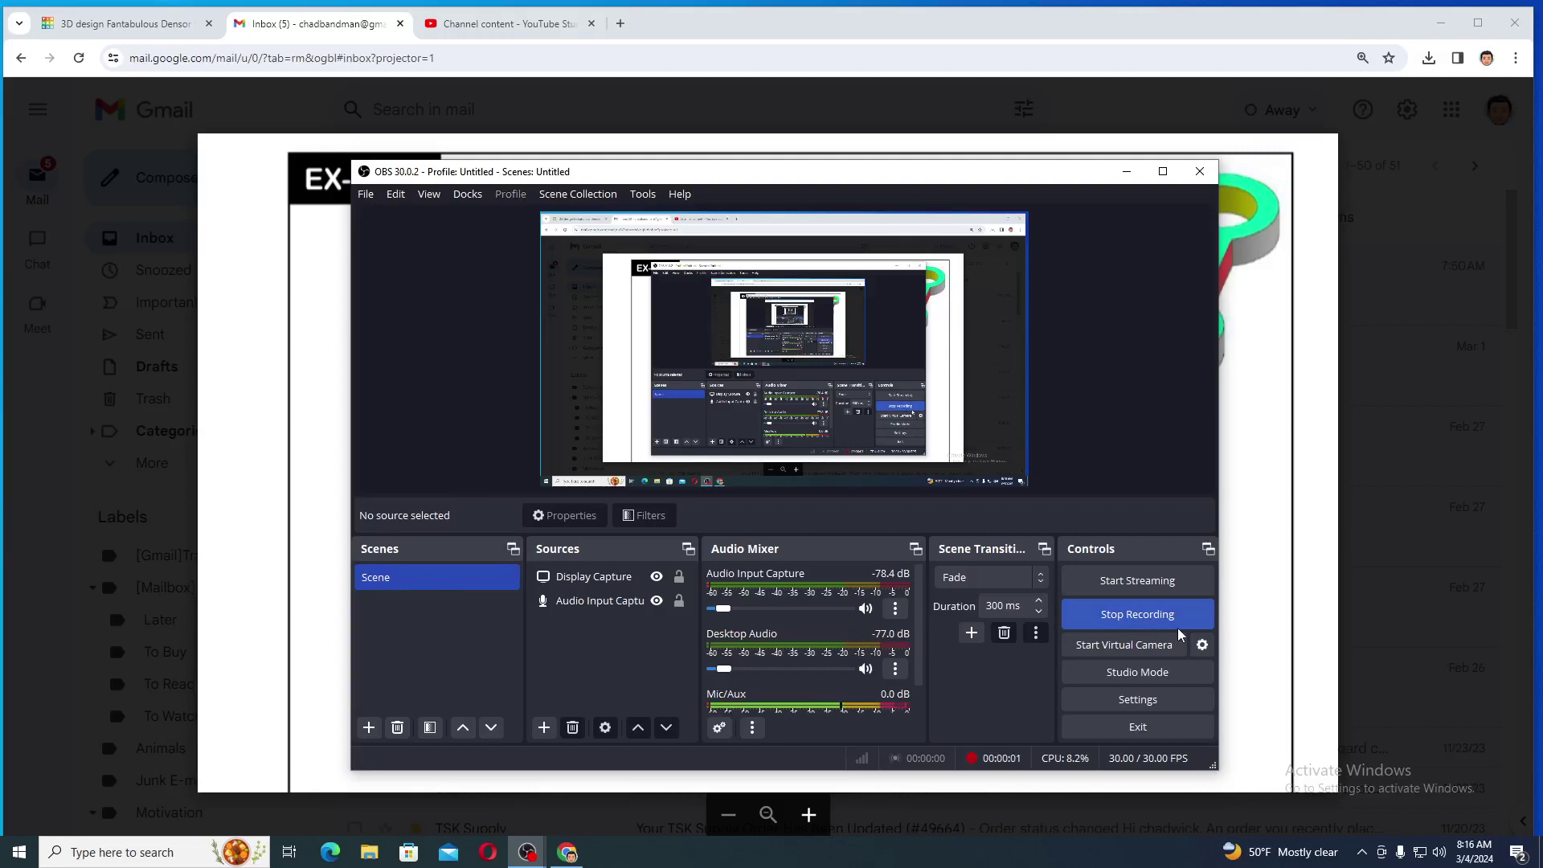
Step: View the EX-33 drawing in Gmail, then switch to the Tinkercad design 'Fantabulous Densor'
left_click(1125, 171)
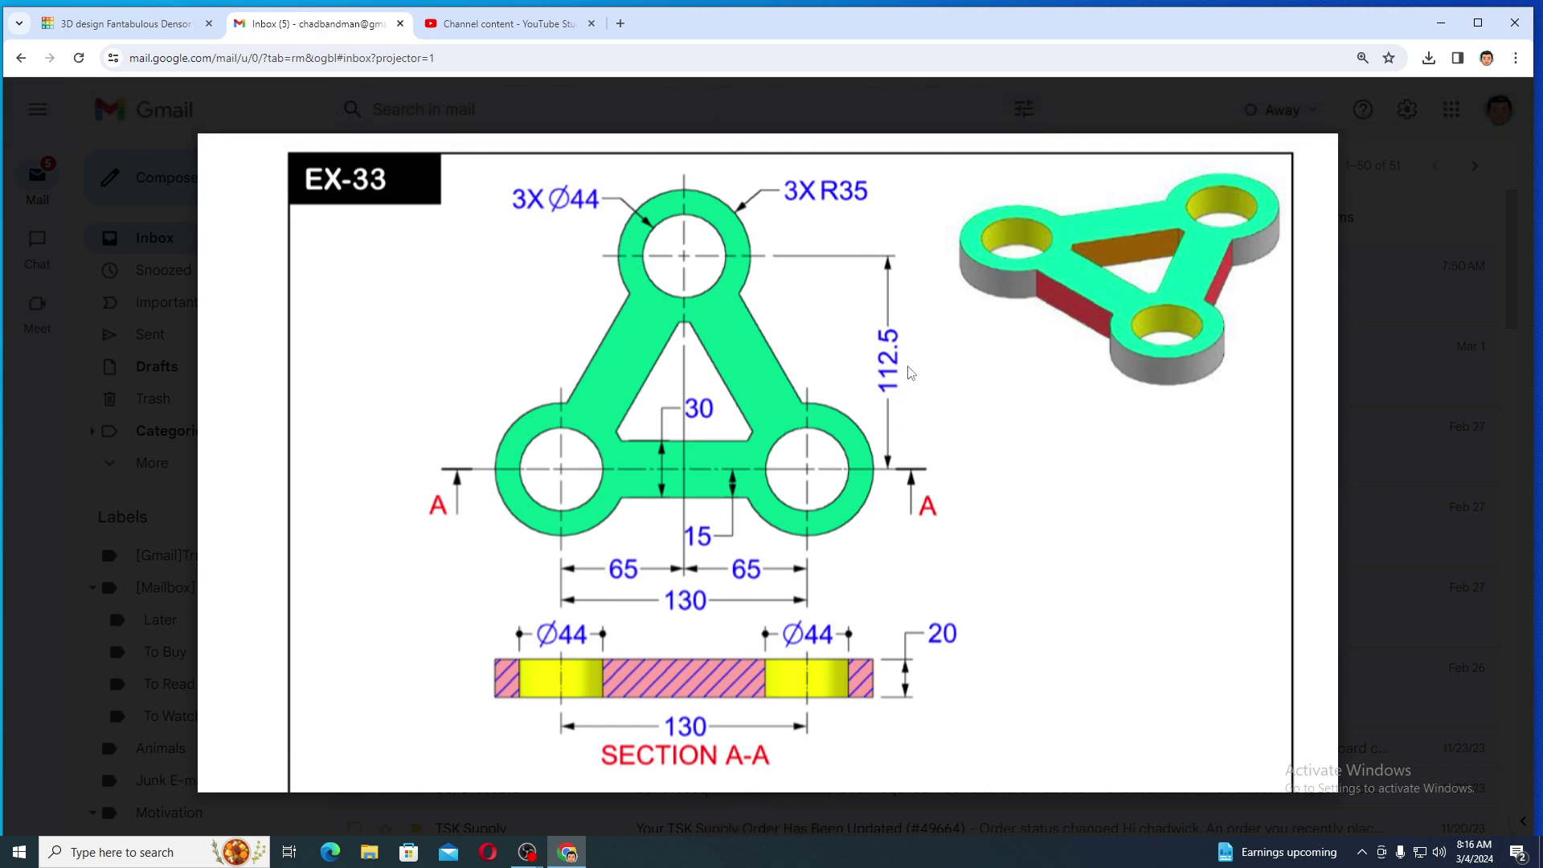
left_click(160, 26)
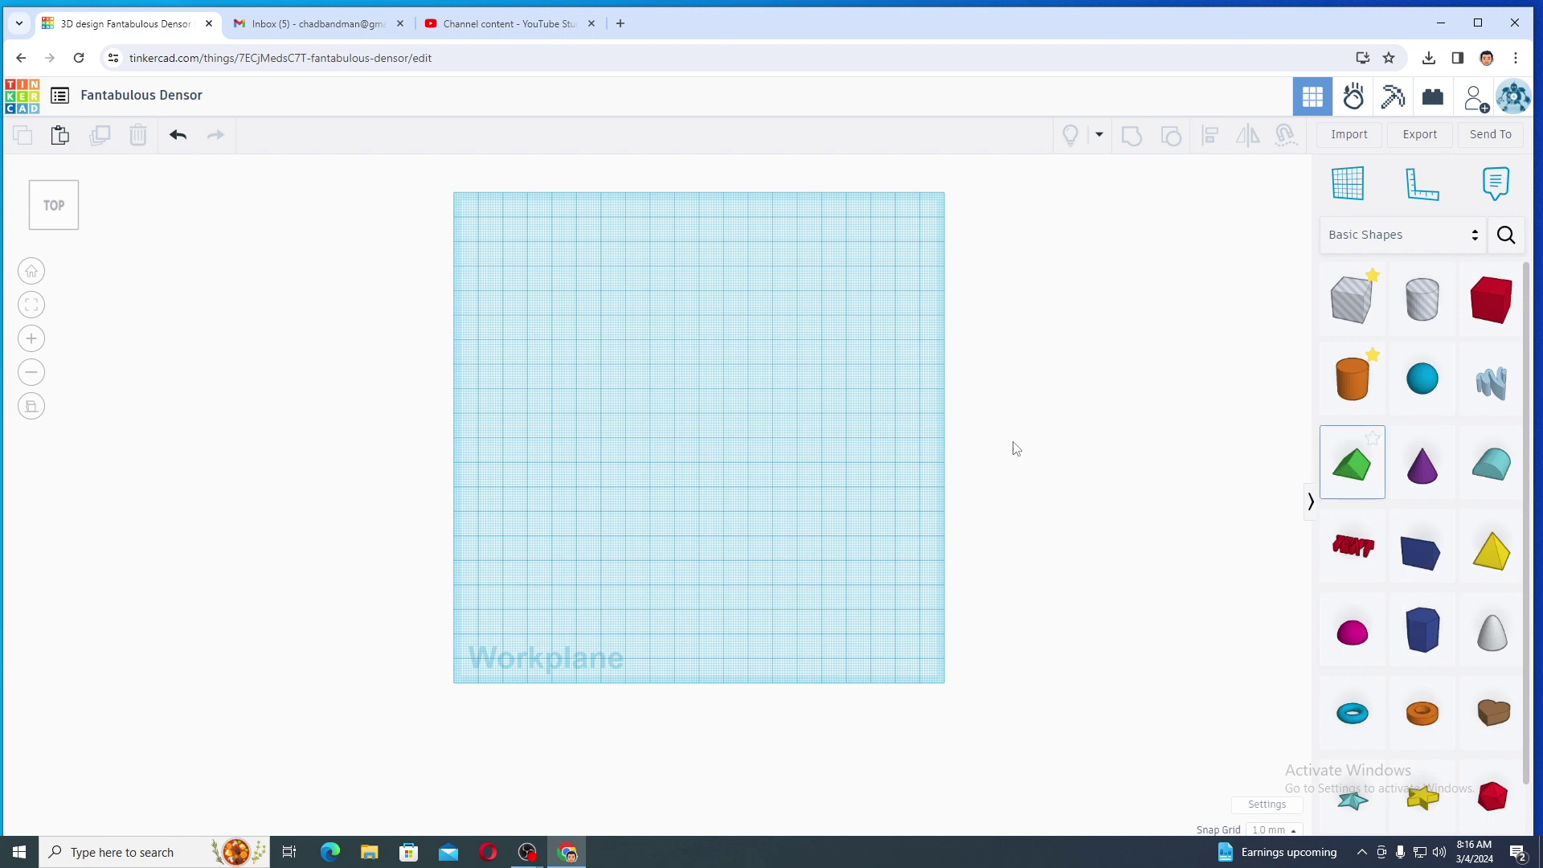
Step: Place a green roof, rotate it 90° onto its triangular end, and drop it to the workplane
left_click_drag(1336, 467, 699, 506)
mouse_move(838, 557)
right_mouse_down()
mouse_move(561, 504)
mouse_move(664, 518)
right_mouse_up()
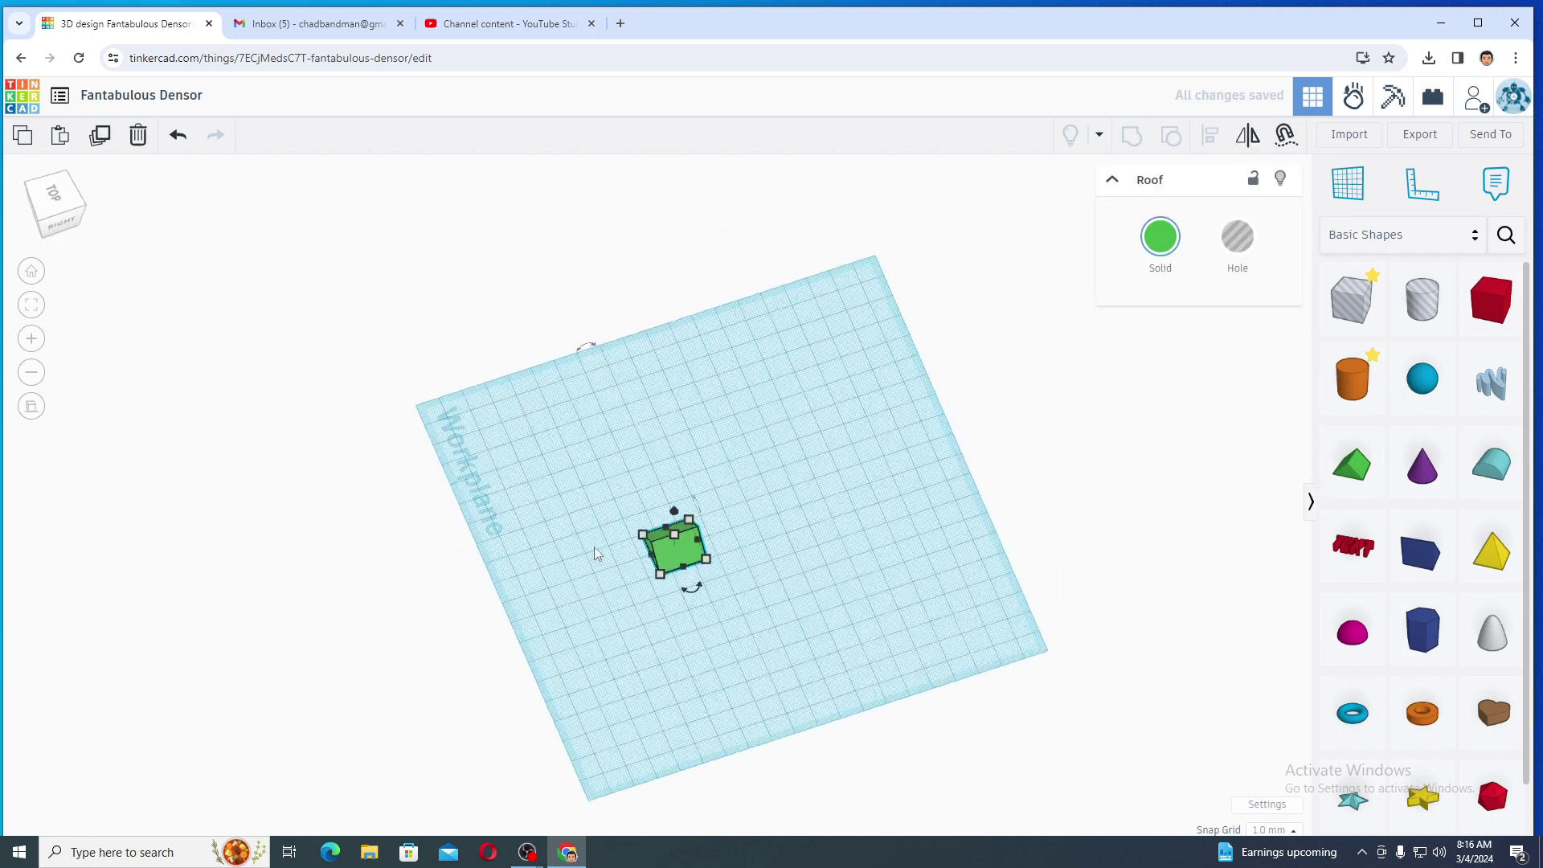
left_click(666, 532)
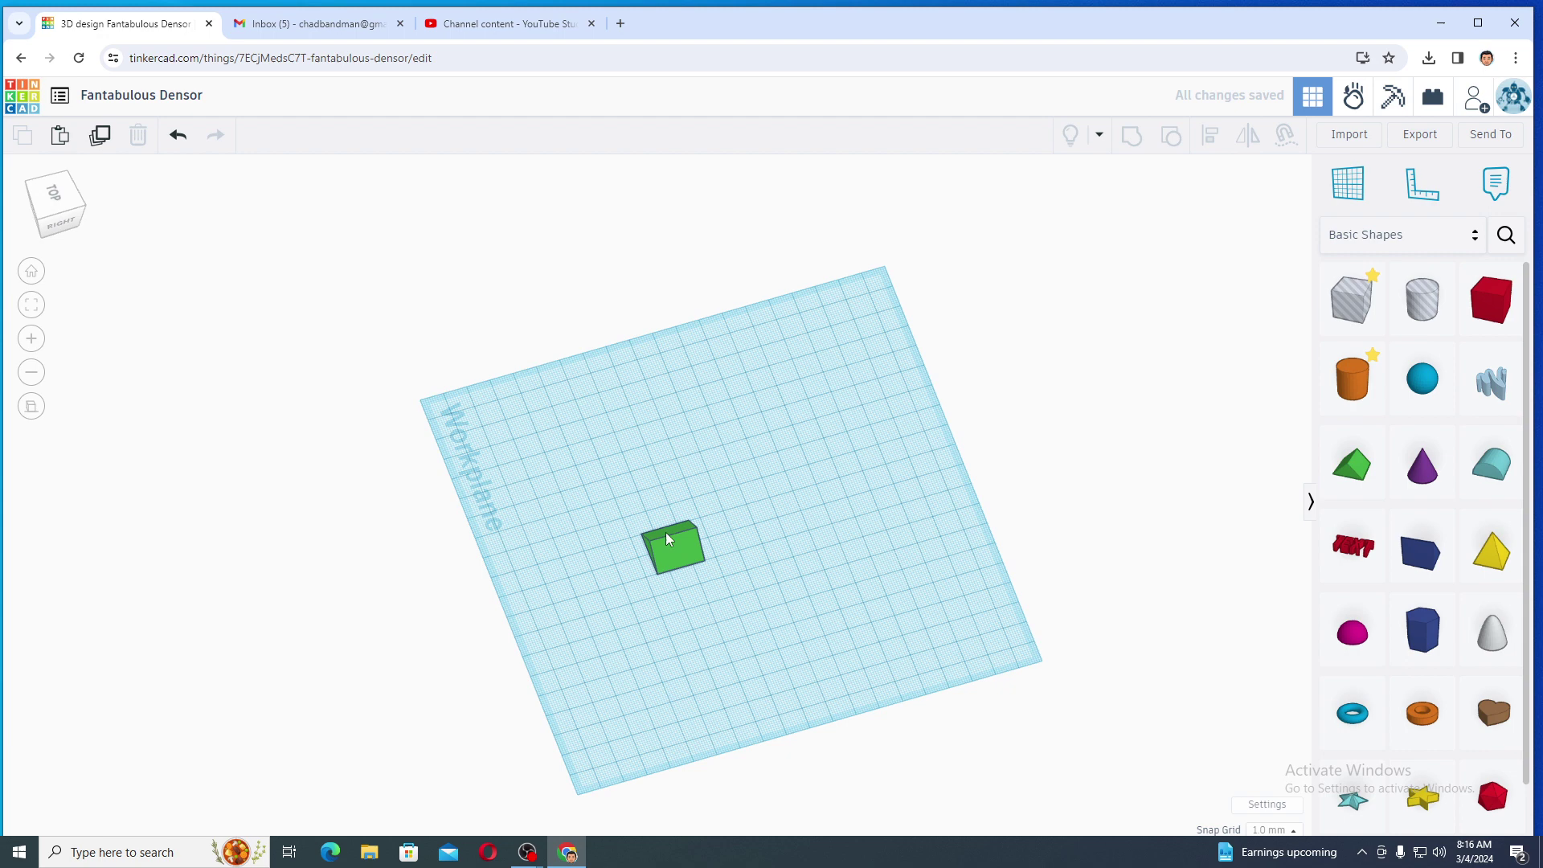
left_click(664, 415)
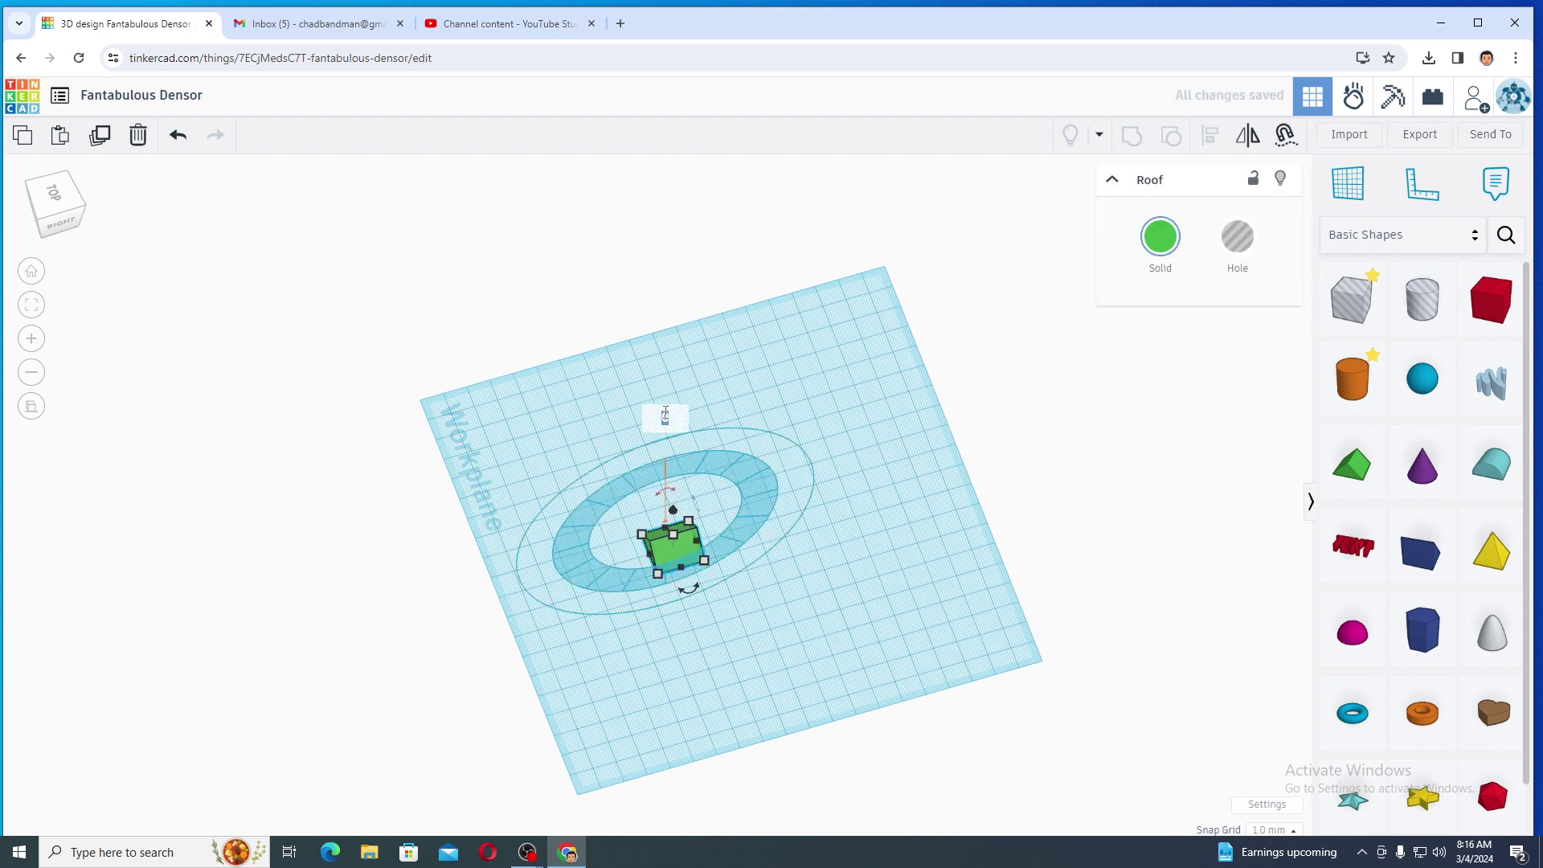
type("90")
key("Return")
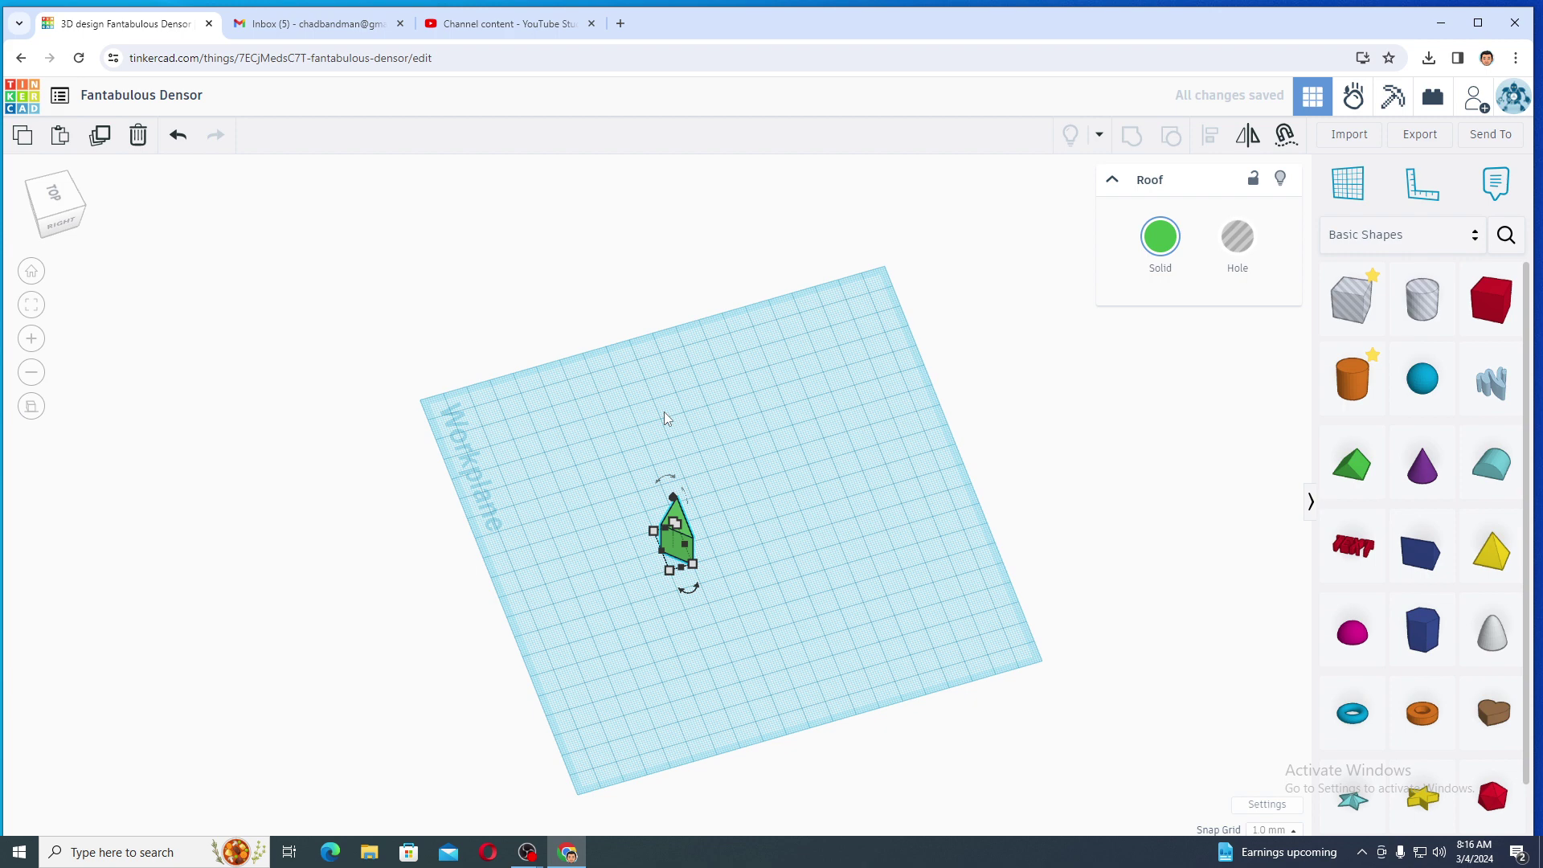
key("Left")
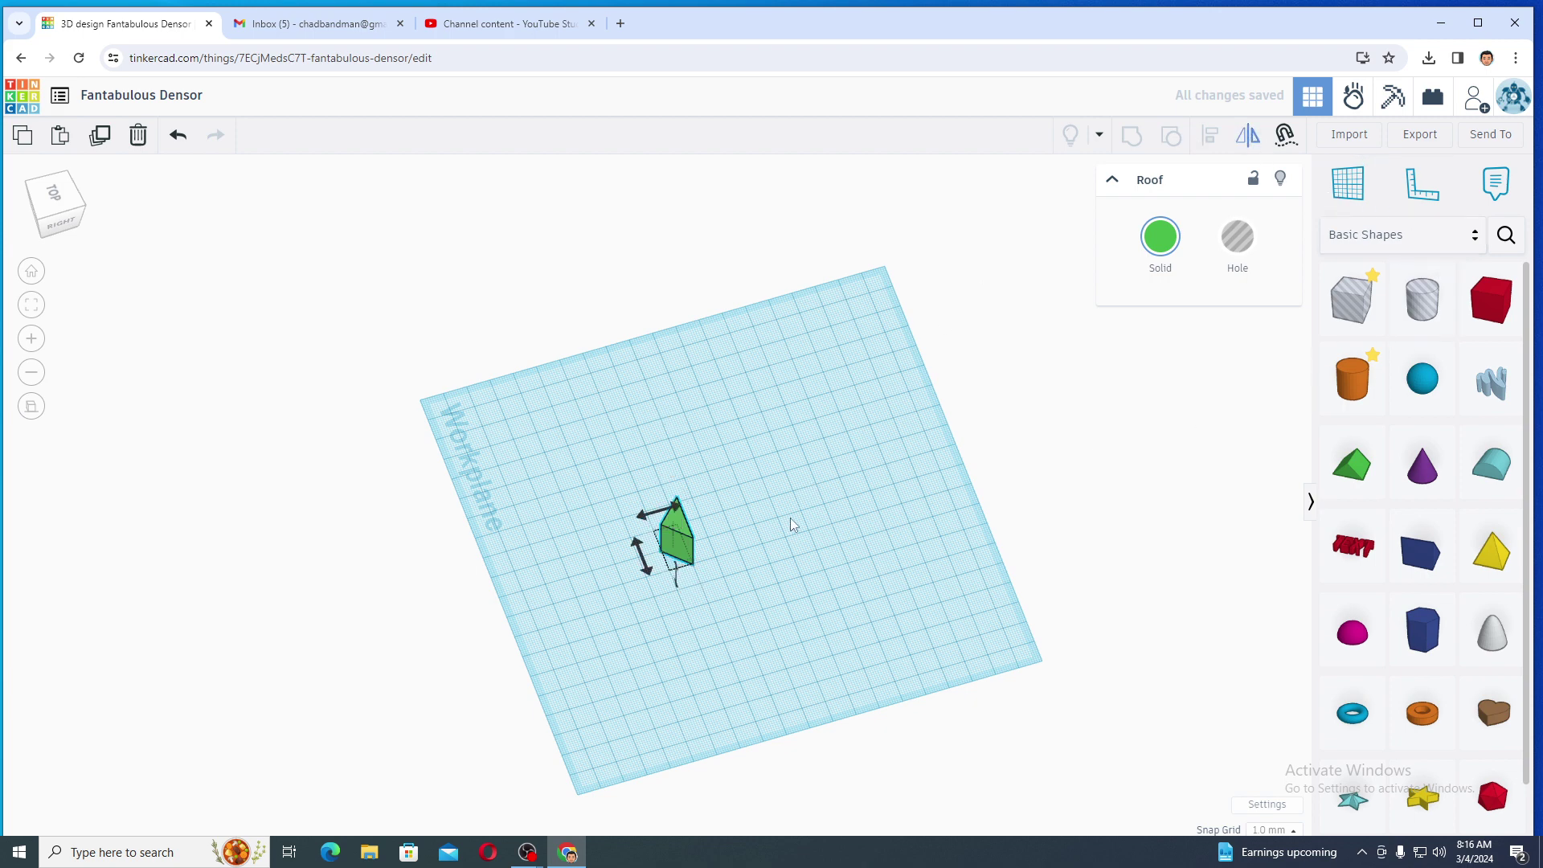
left_click(605, 537)
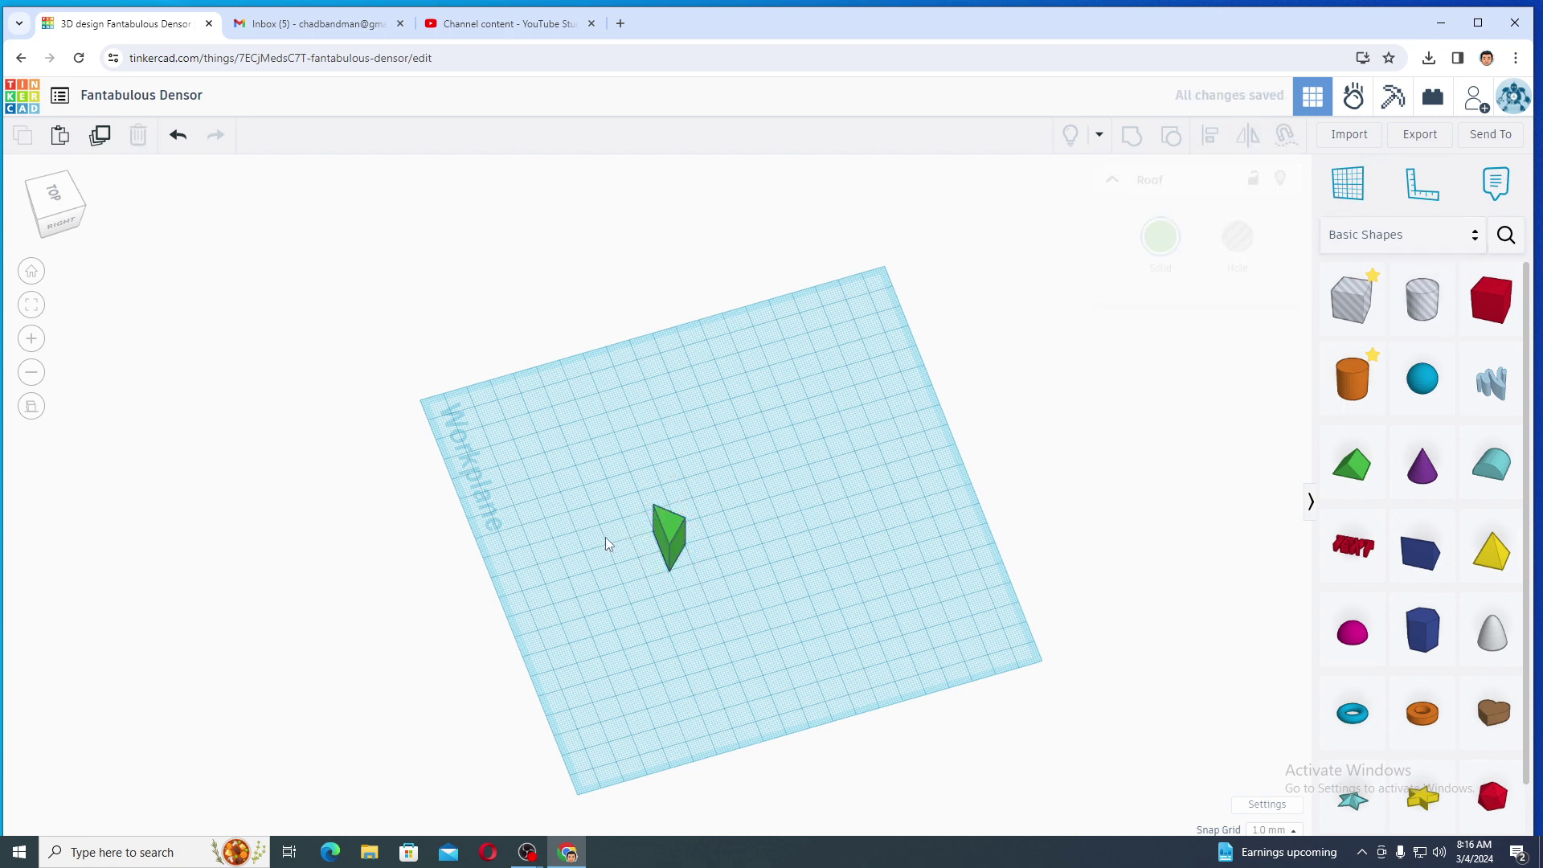
right_click_drag(652, 558, 701, 500)
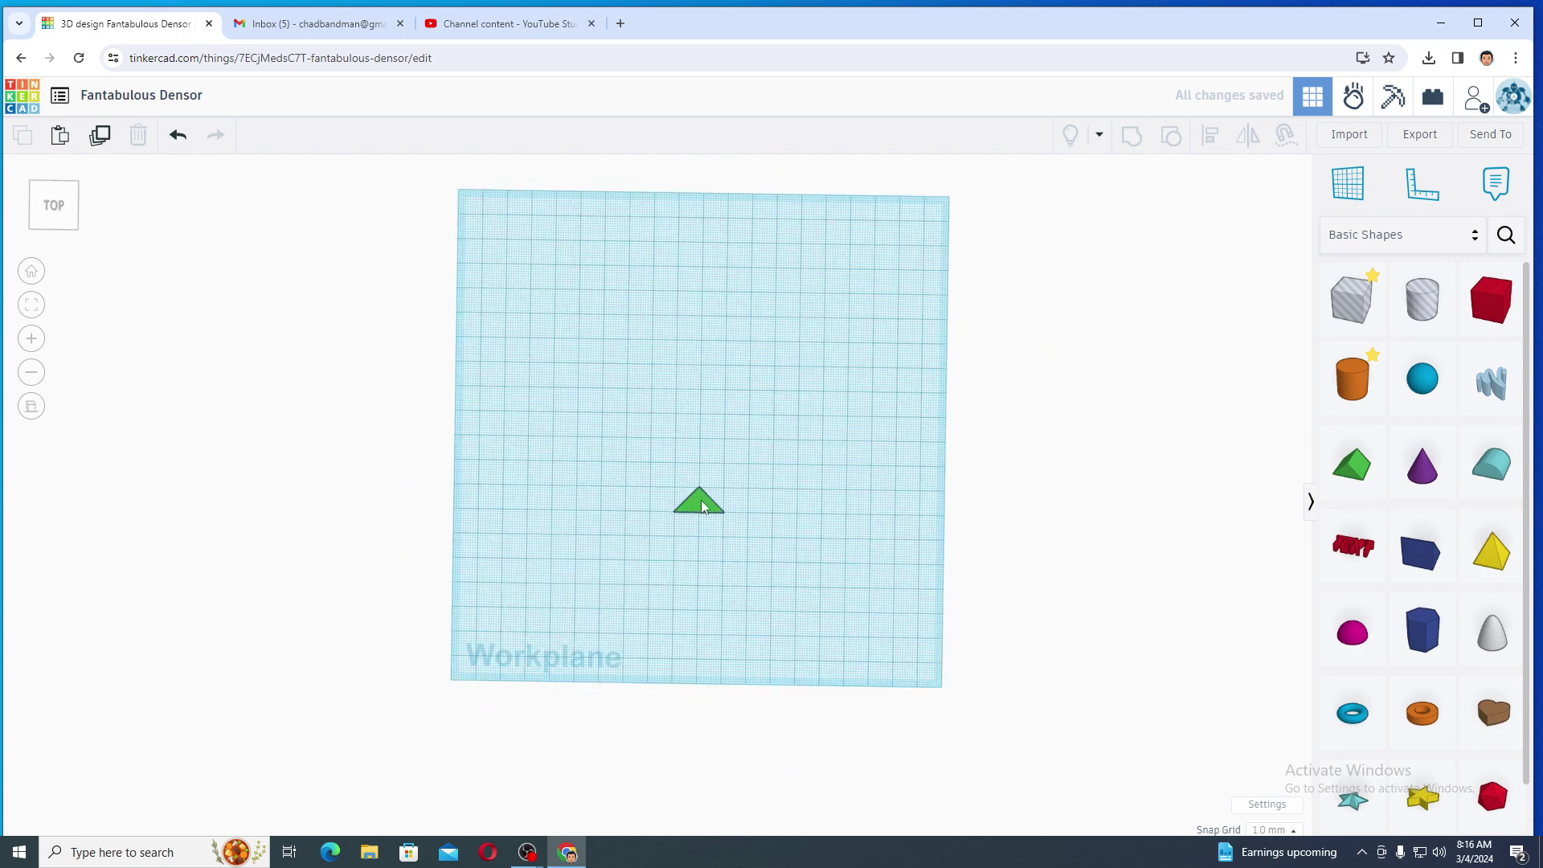
Step: Select the roof triangle and check its target dimensions on the EX-33 drawing
left_click(701, 500)
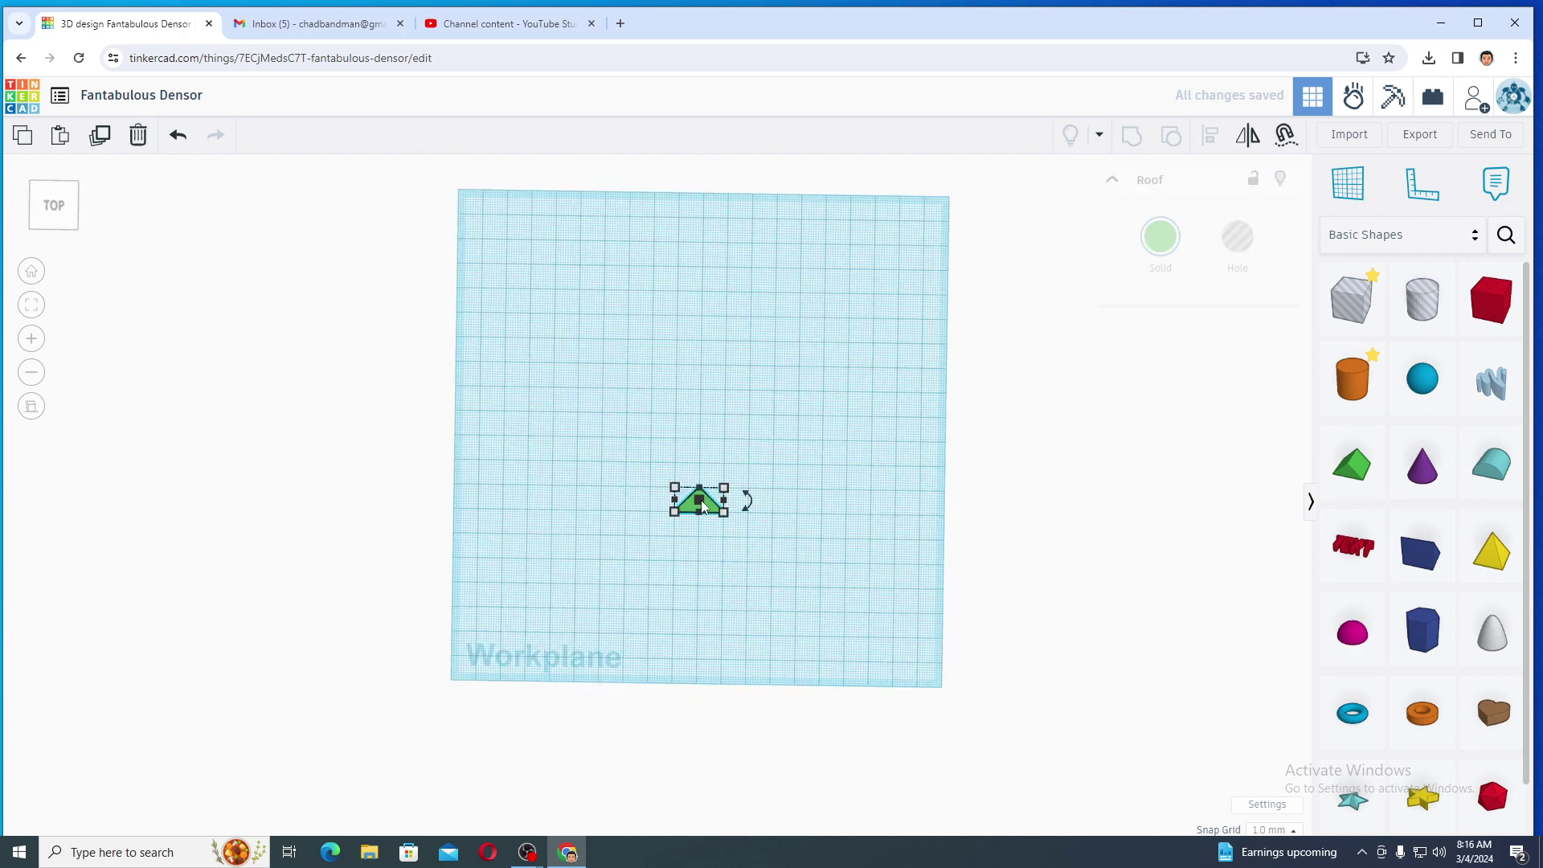
left_click(308, 26)
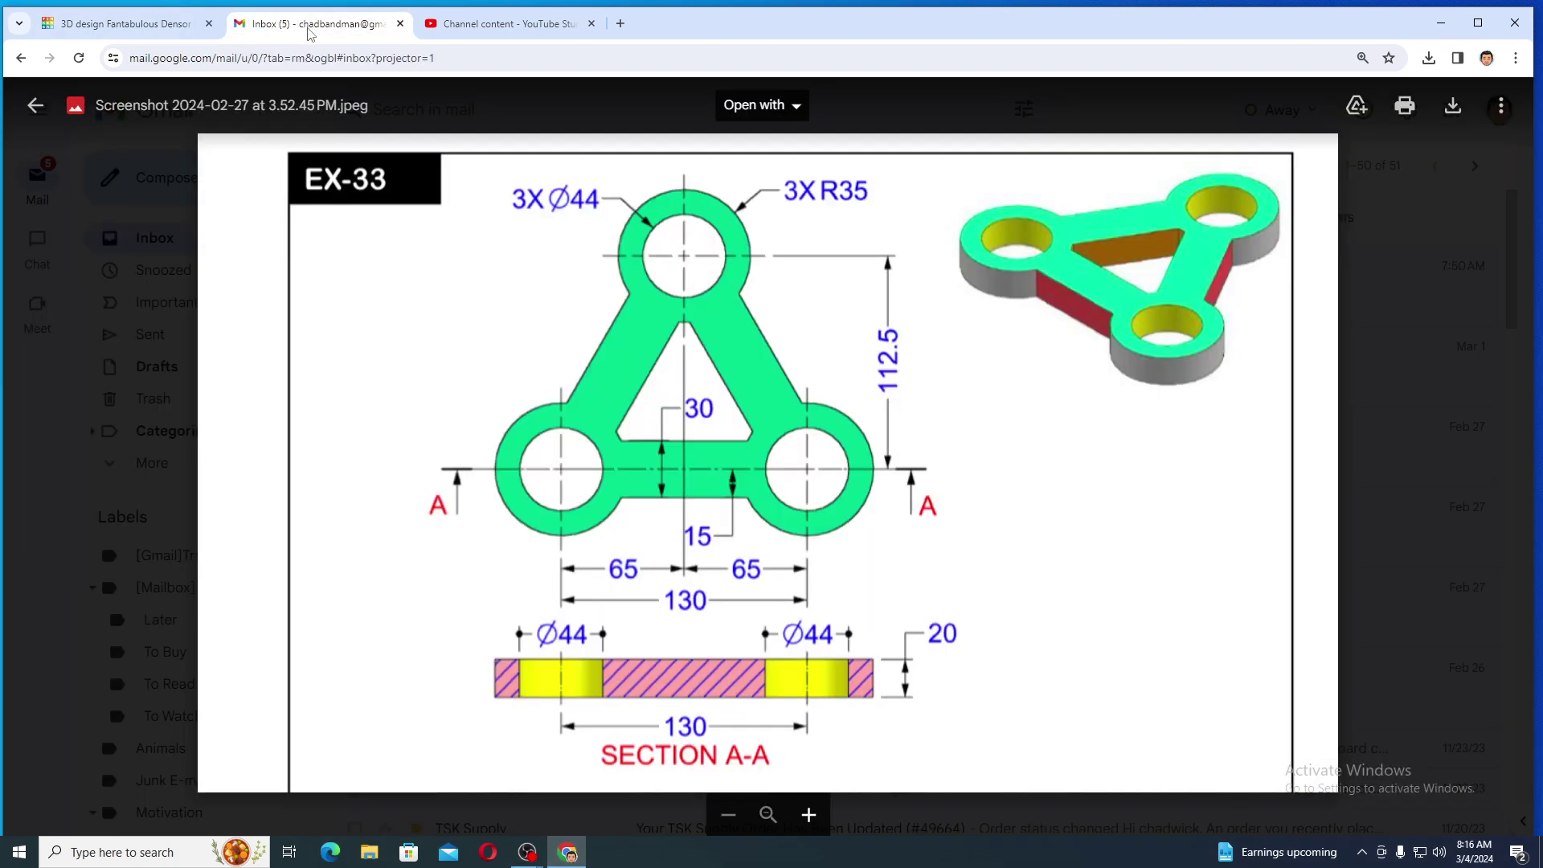
left_click(468, 24)
left_click(73, 26)
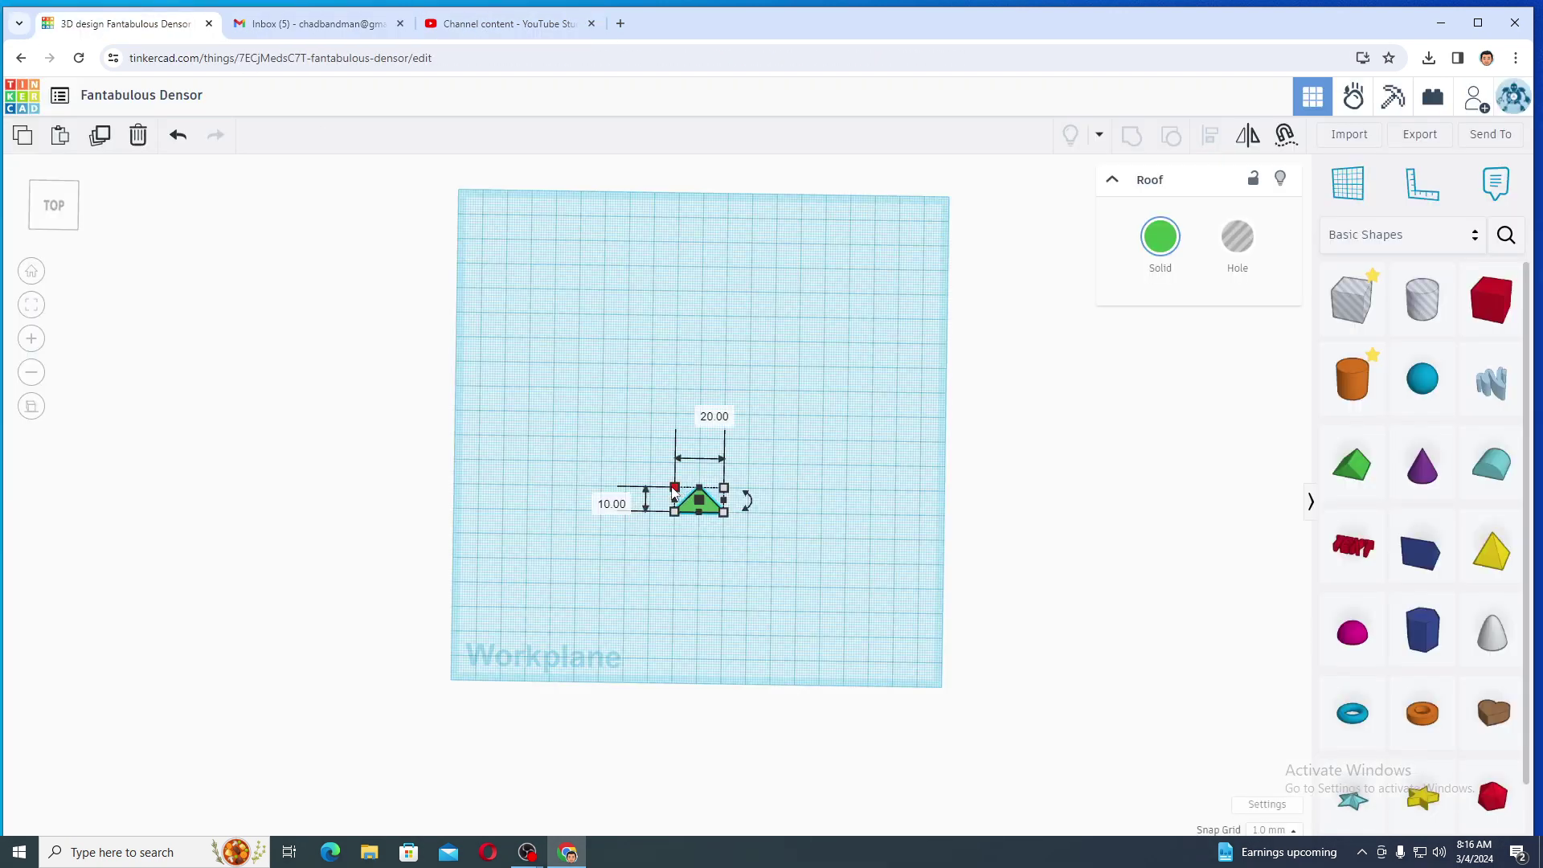
left_click(284, 27)
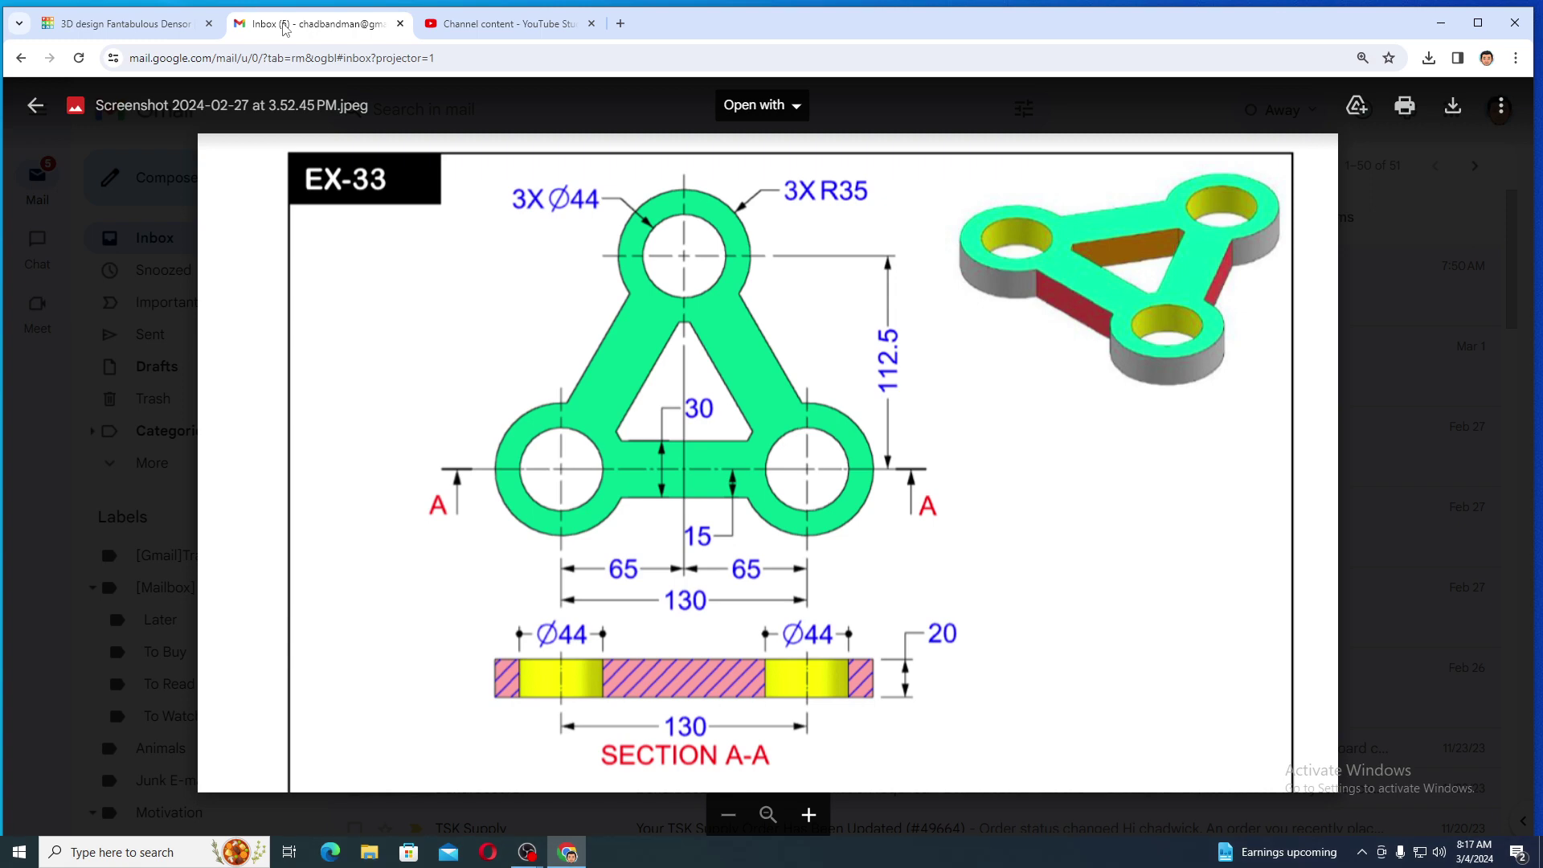
left_click(182, 21)
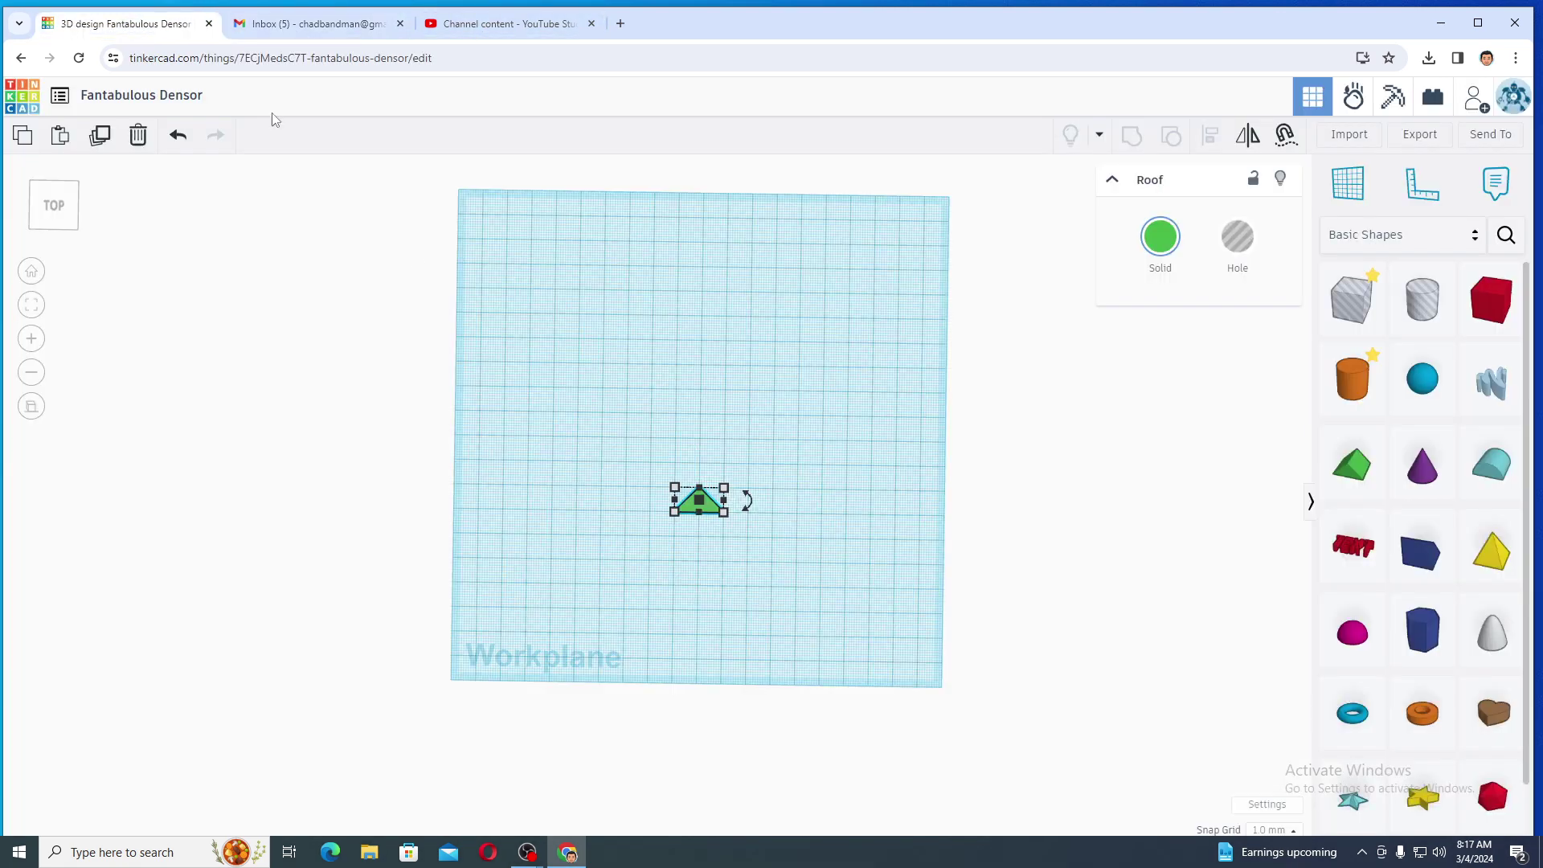
Step: Resize the roof to 130 wide by 112.5 tall and nudge it to the workplane centre
left_click(673, 511)
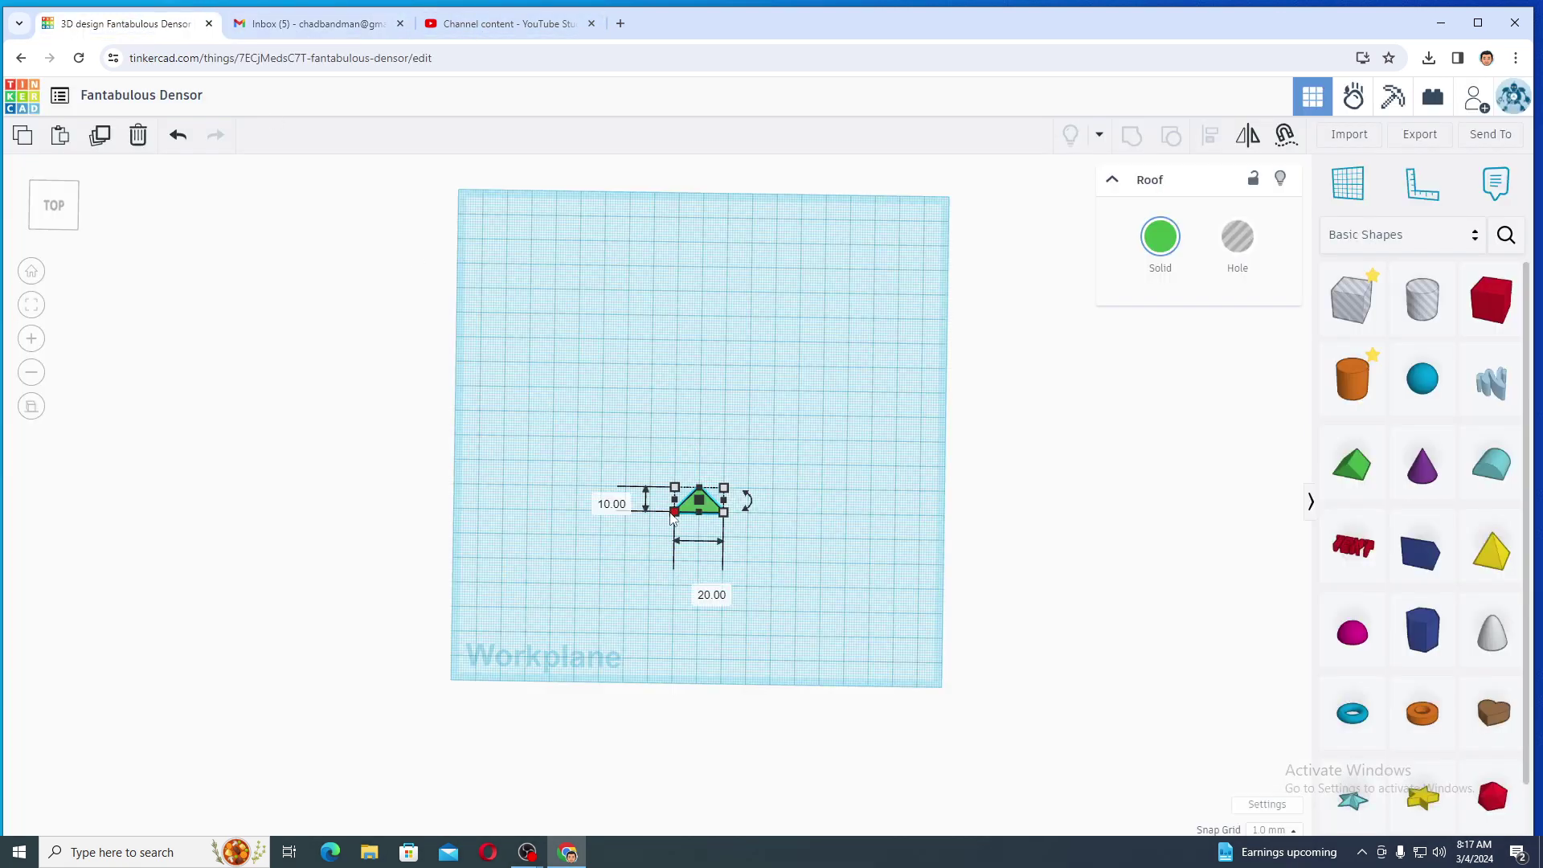
left_click(691, 599)
type("130")
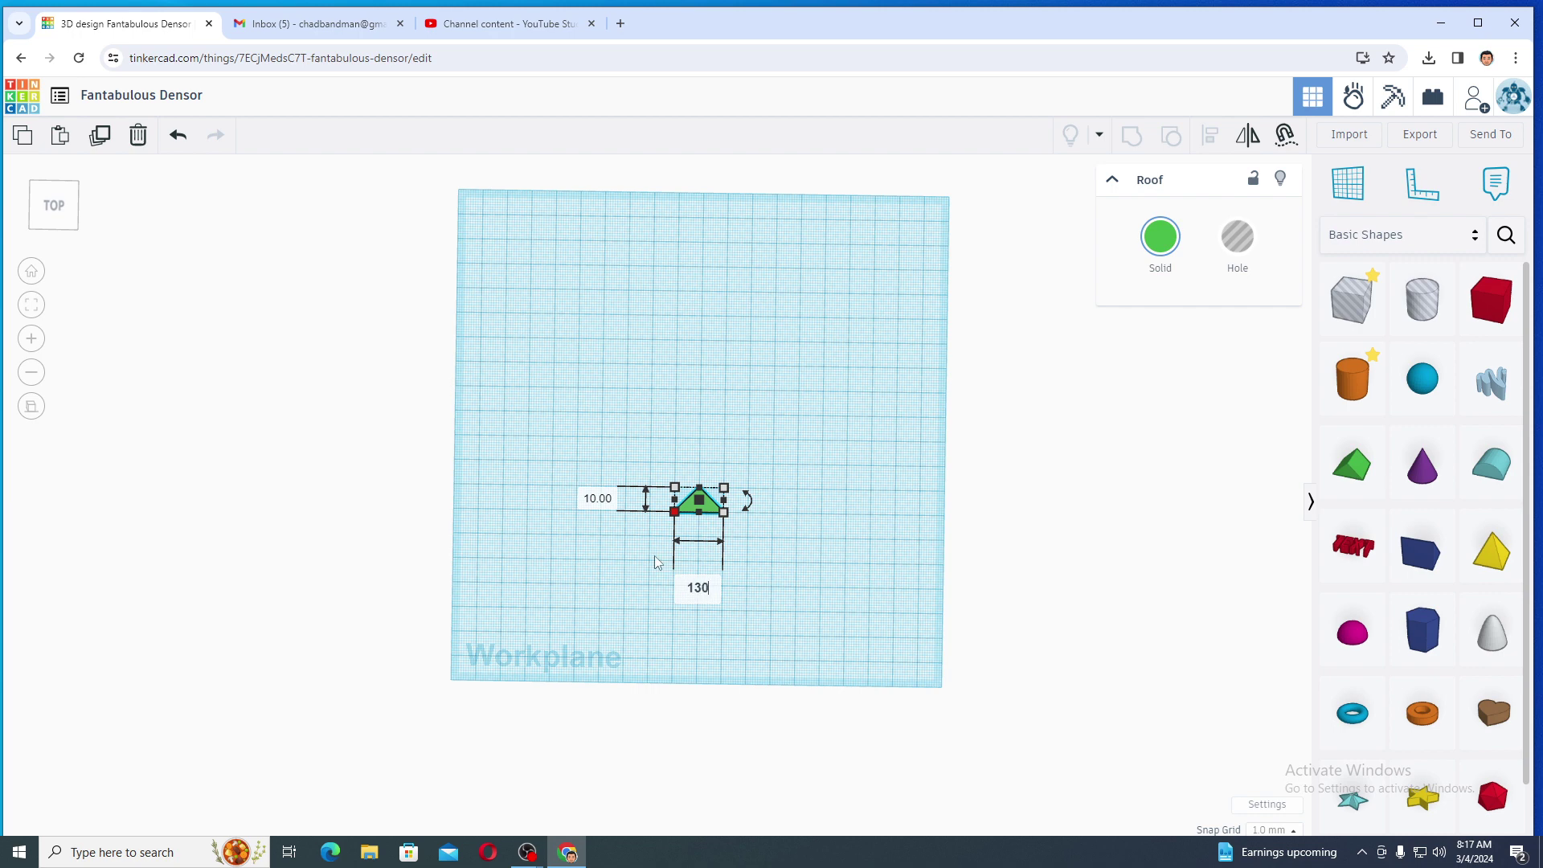
key("Return")
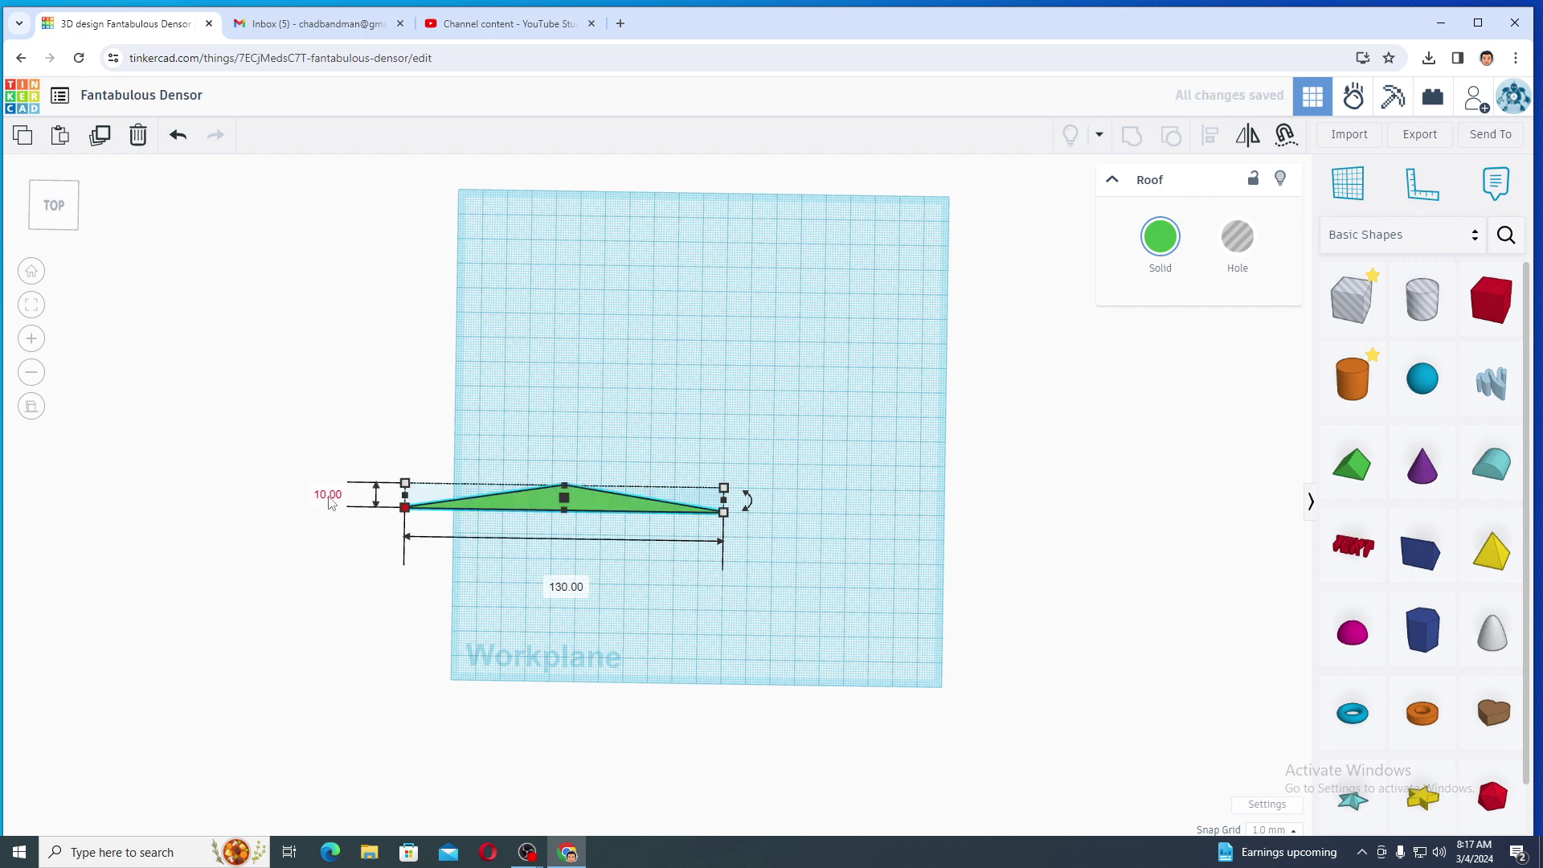
left_click(329, 499)
type("11")
type("2.5")
key("Return")
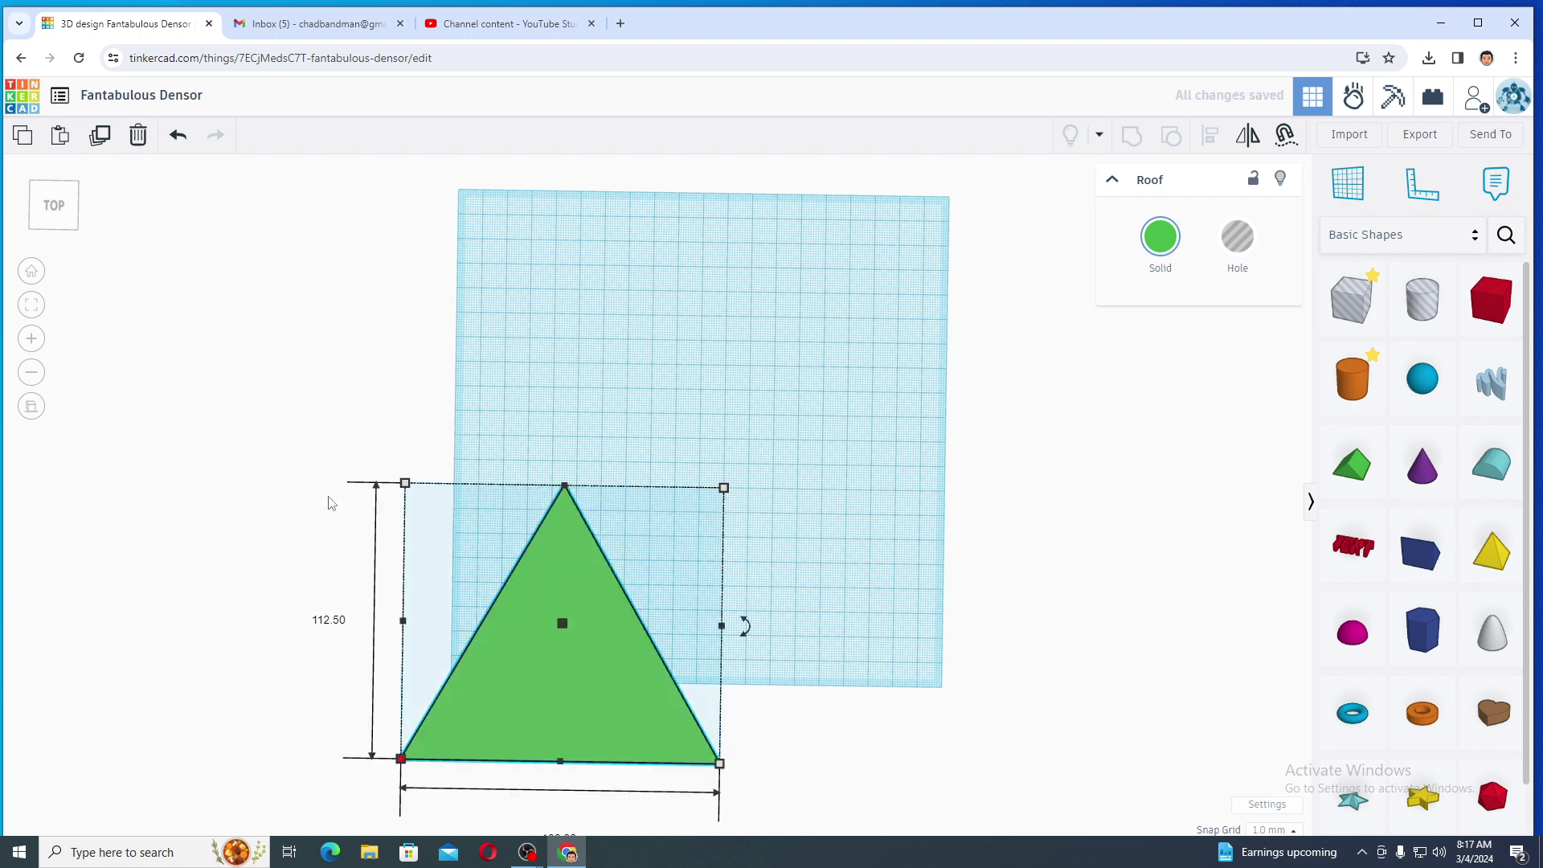
key("shift+Up")
key("shift+Up")
key("shift+Up")
key("shift+Up")
key("shift+Right")
key("shift+Right")
key("shift+Right")
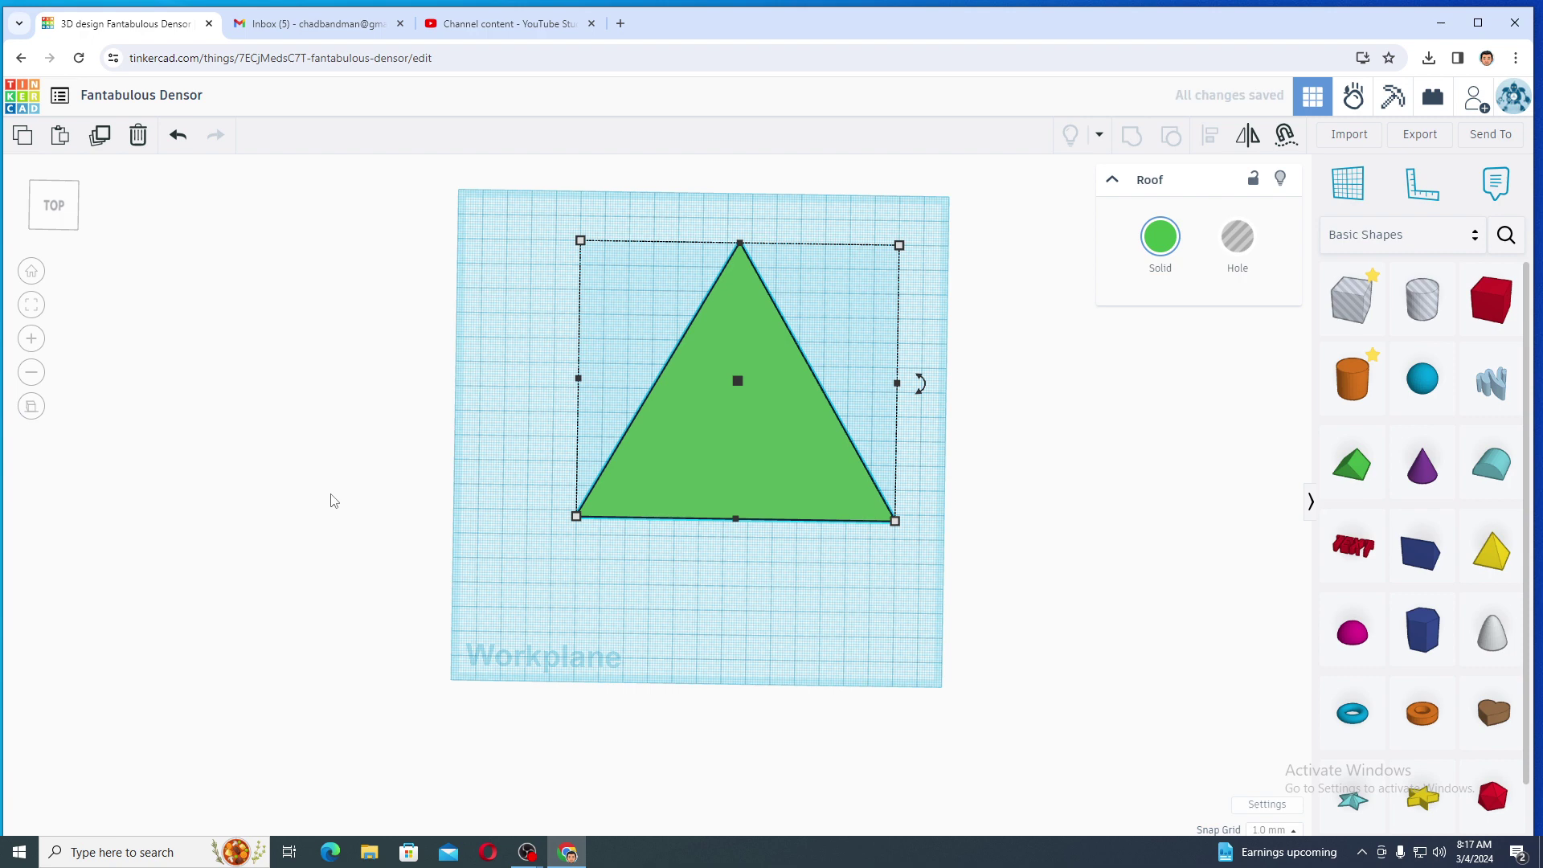
Step: Duplicate the triangle, shift the copy left, and make it a hole
left_click(101, 142)
key("Left")
key("Left")
key("Left")
key("Left")
key("Left")
key("Left")
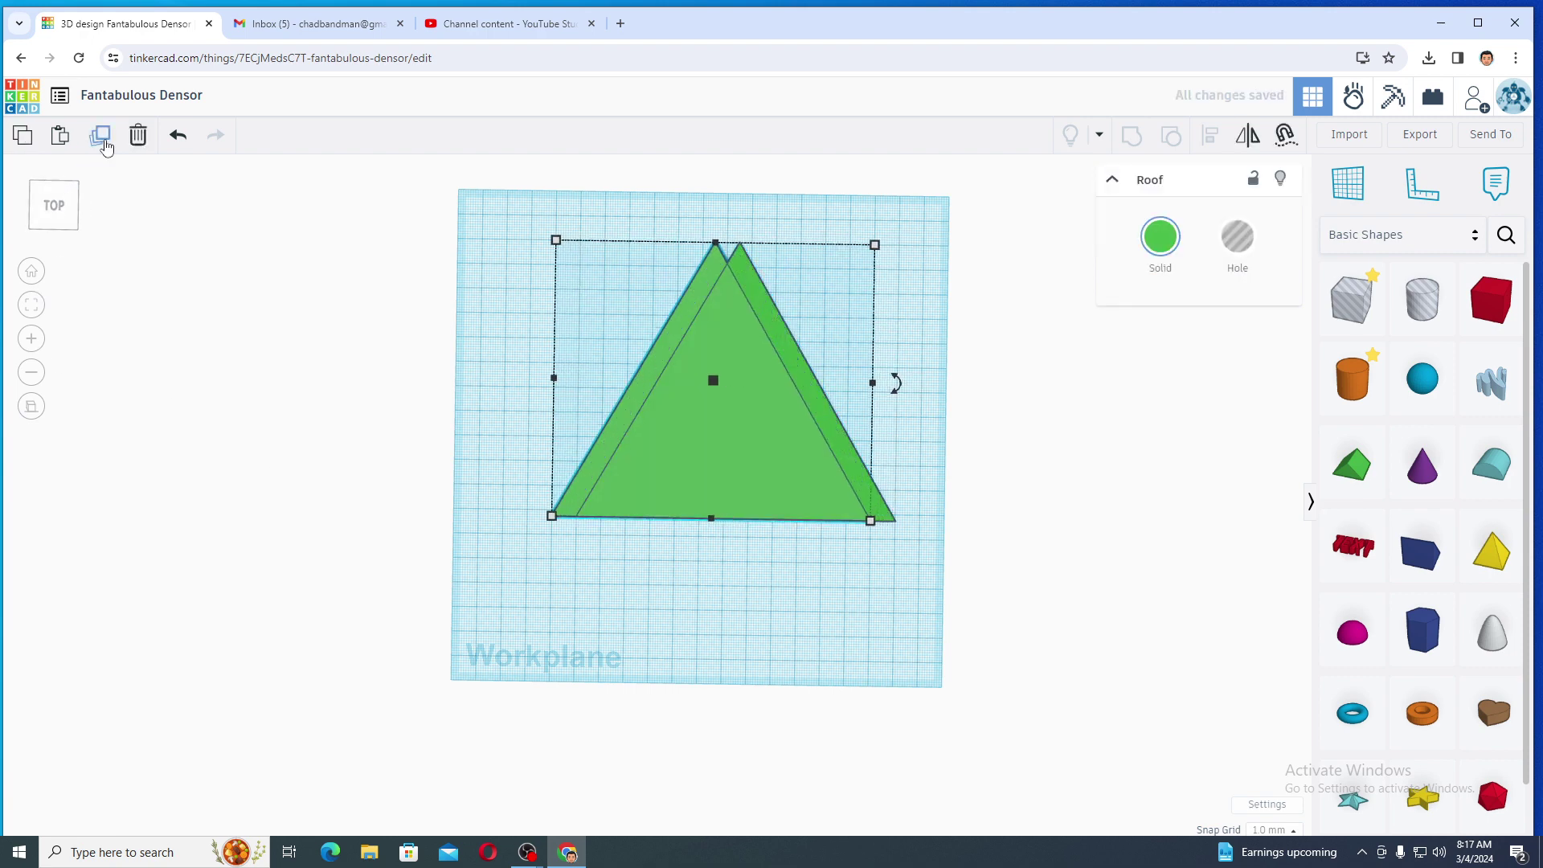
key("Left")
key("Left")
key("Left")
key("Left")
key("Left")
key("Left")
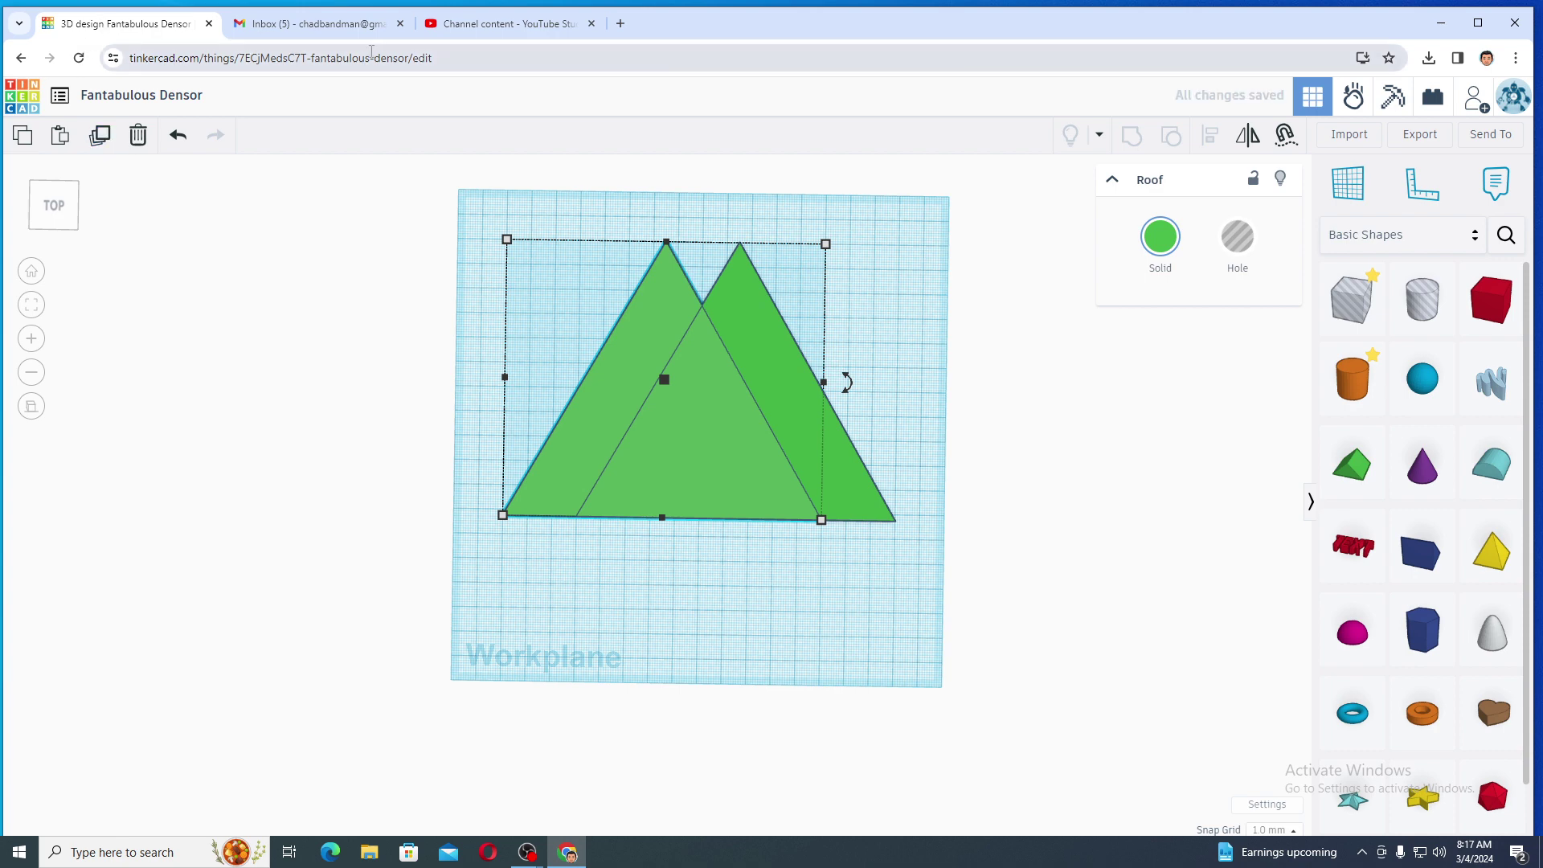
left_click(1237, 237)
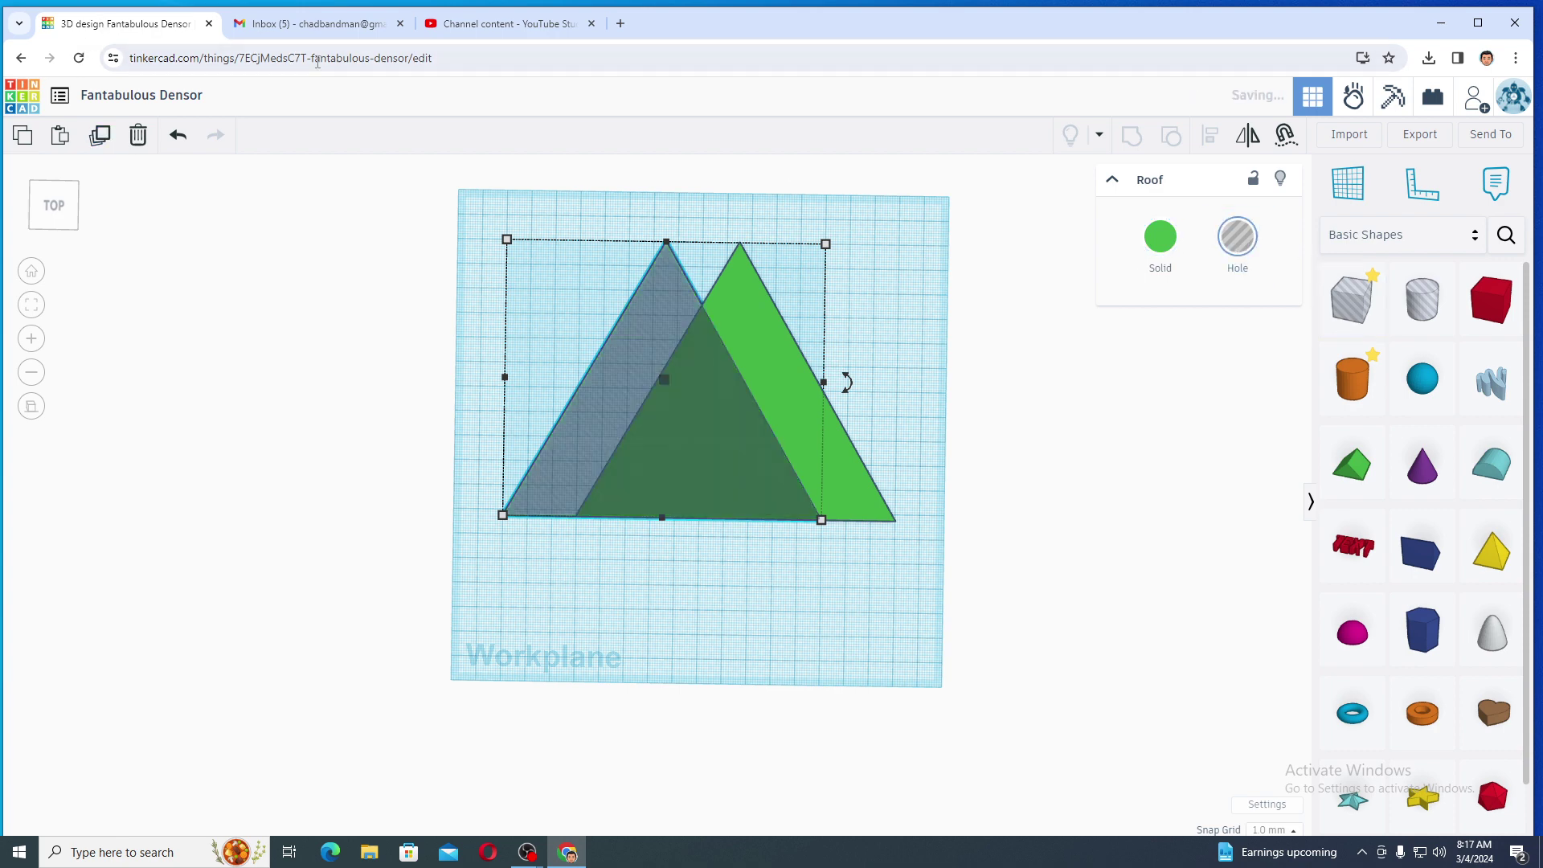
Step: Recheck the EX-33 drawing, then search Windows for Calculator ('cal')
left_click(290, 25)
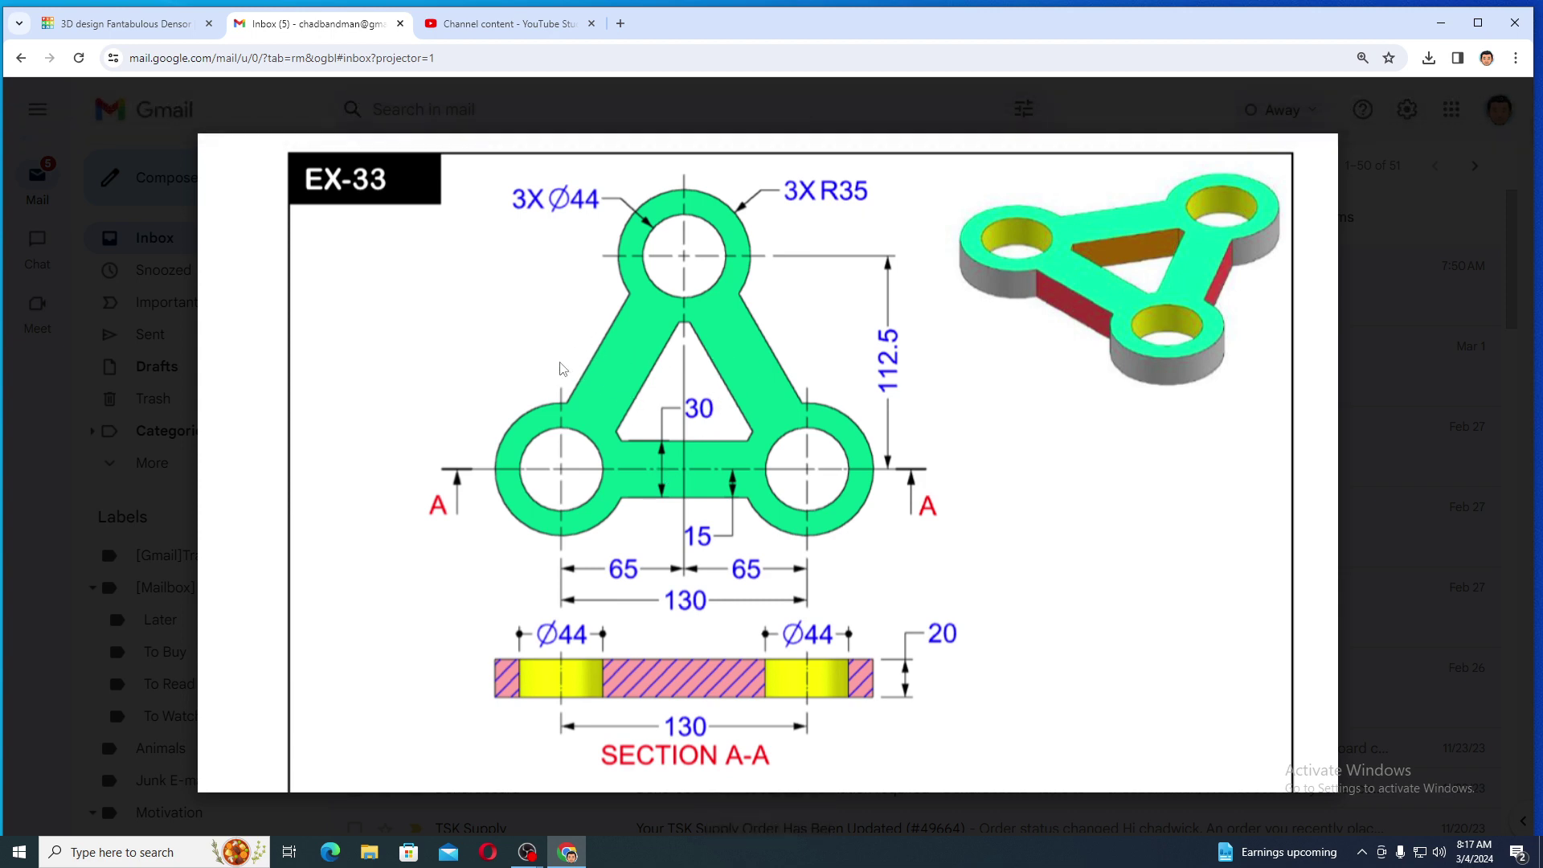
left_click(139, 27)
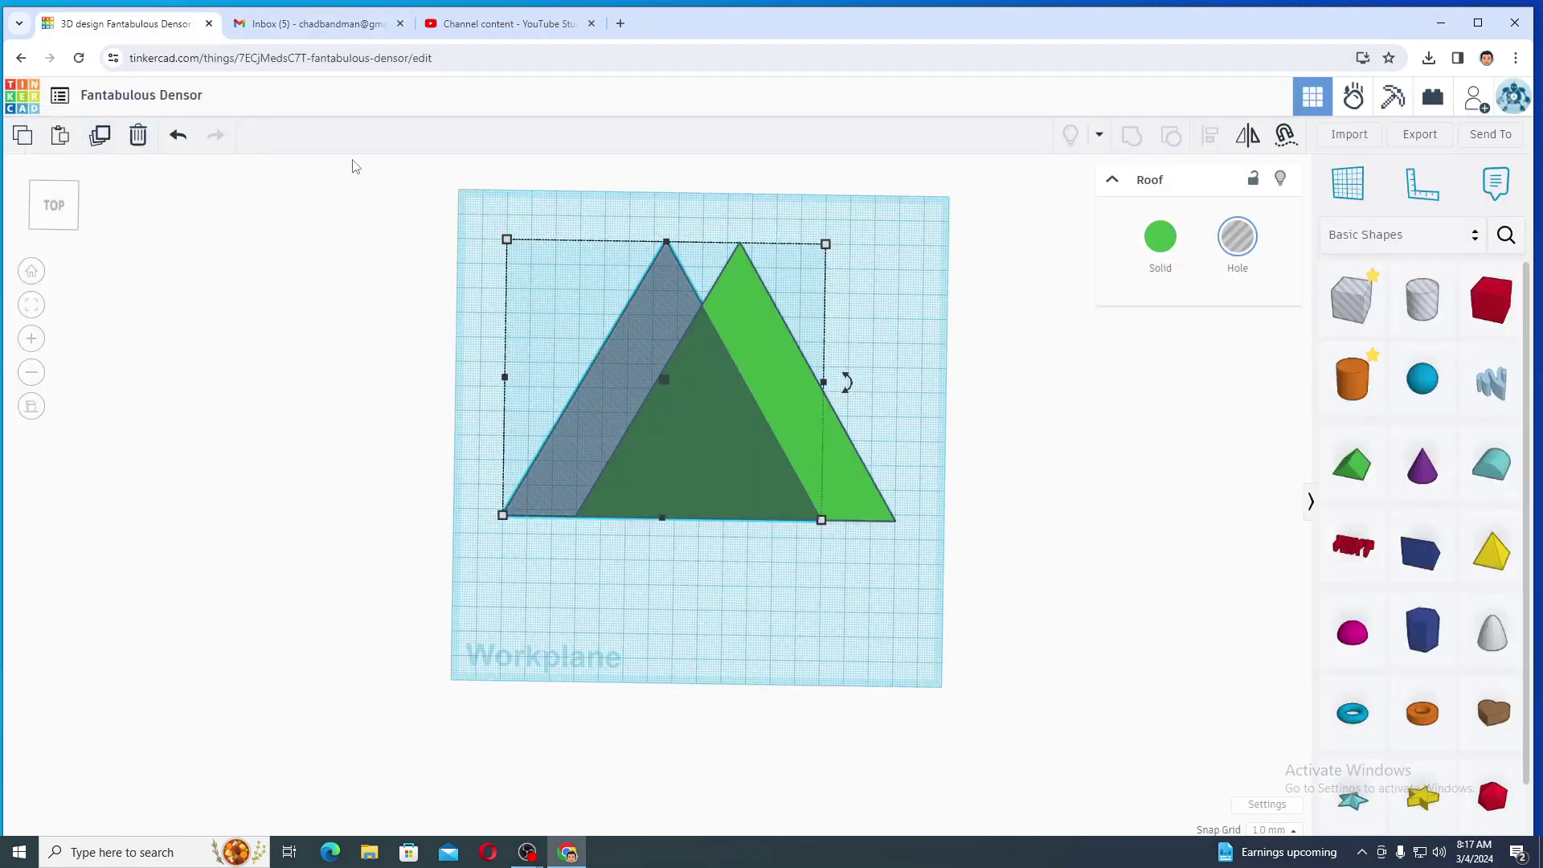
mouse_move(503, 515)
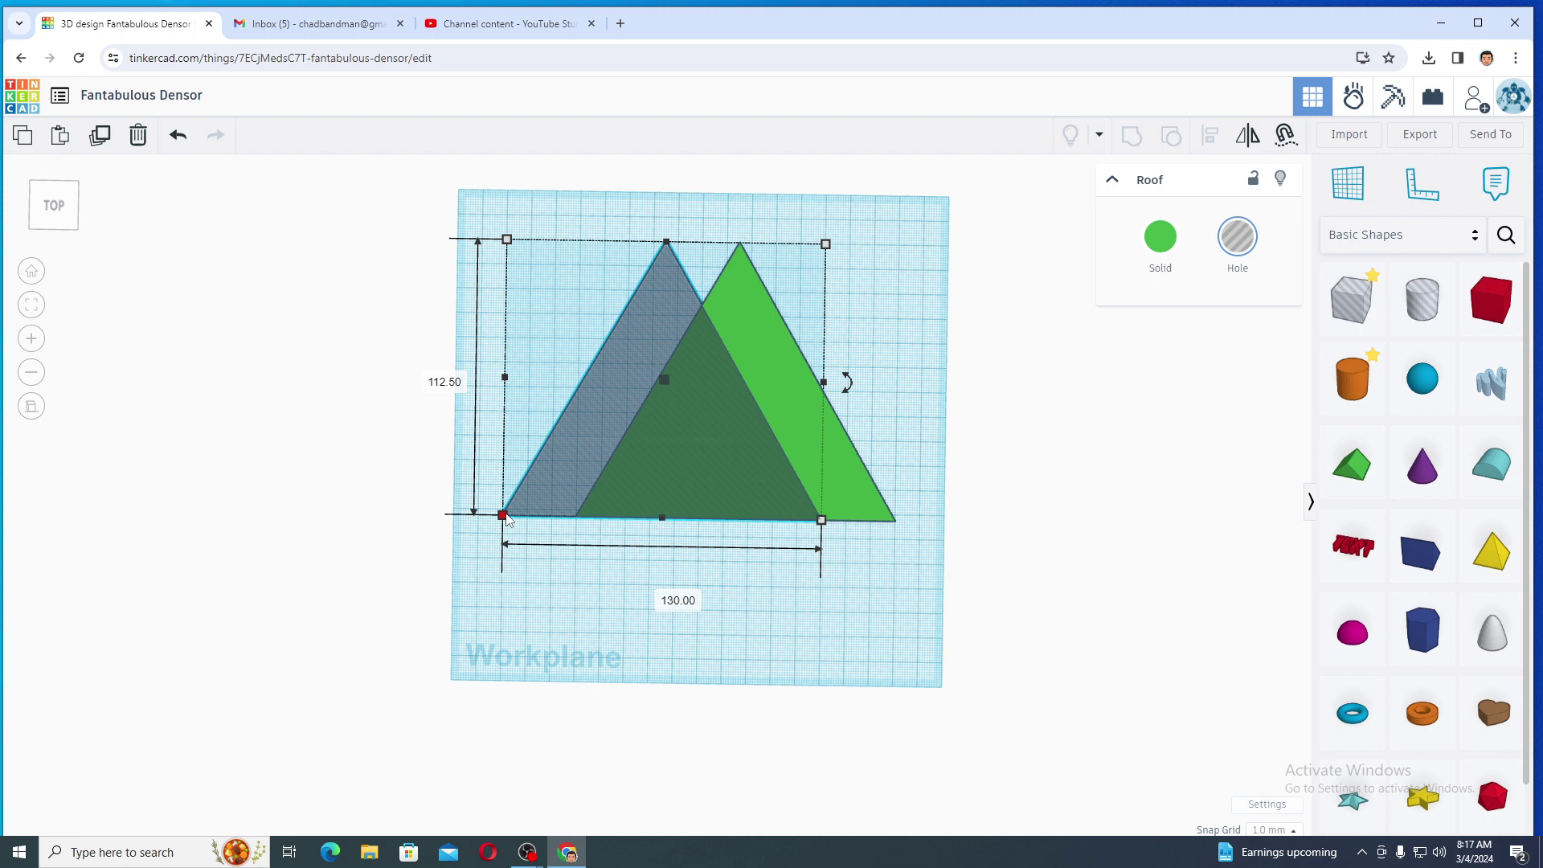
left_click(169, 851)
type("cal")
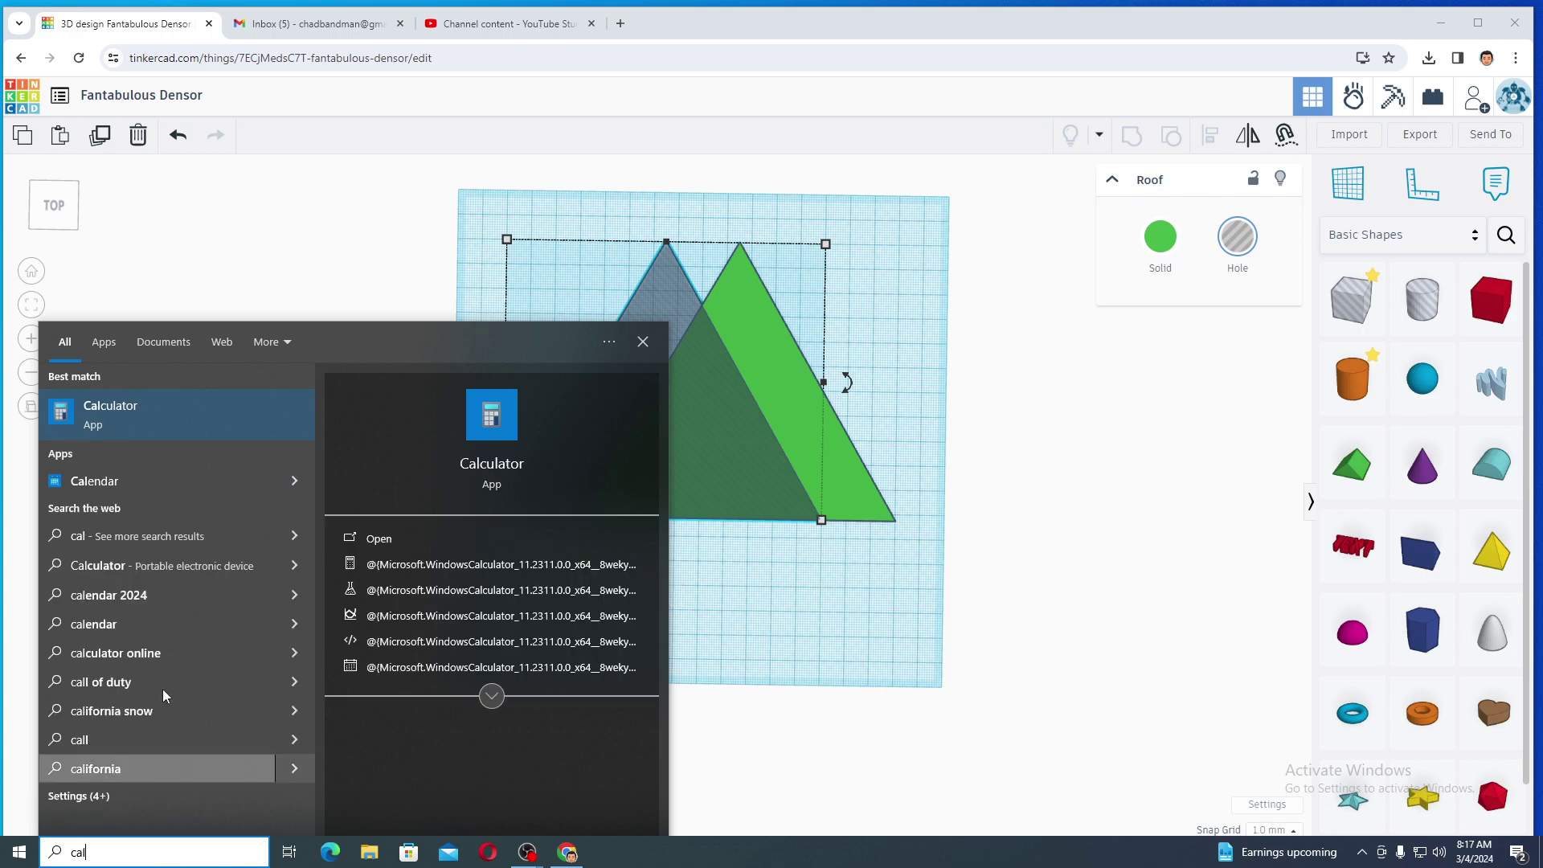
Step: Launch Calculator, compute 112.5 − 60 = 52.5, and minimize it
left_click(129, 426)
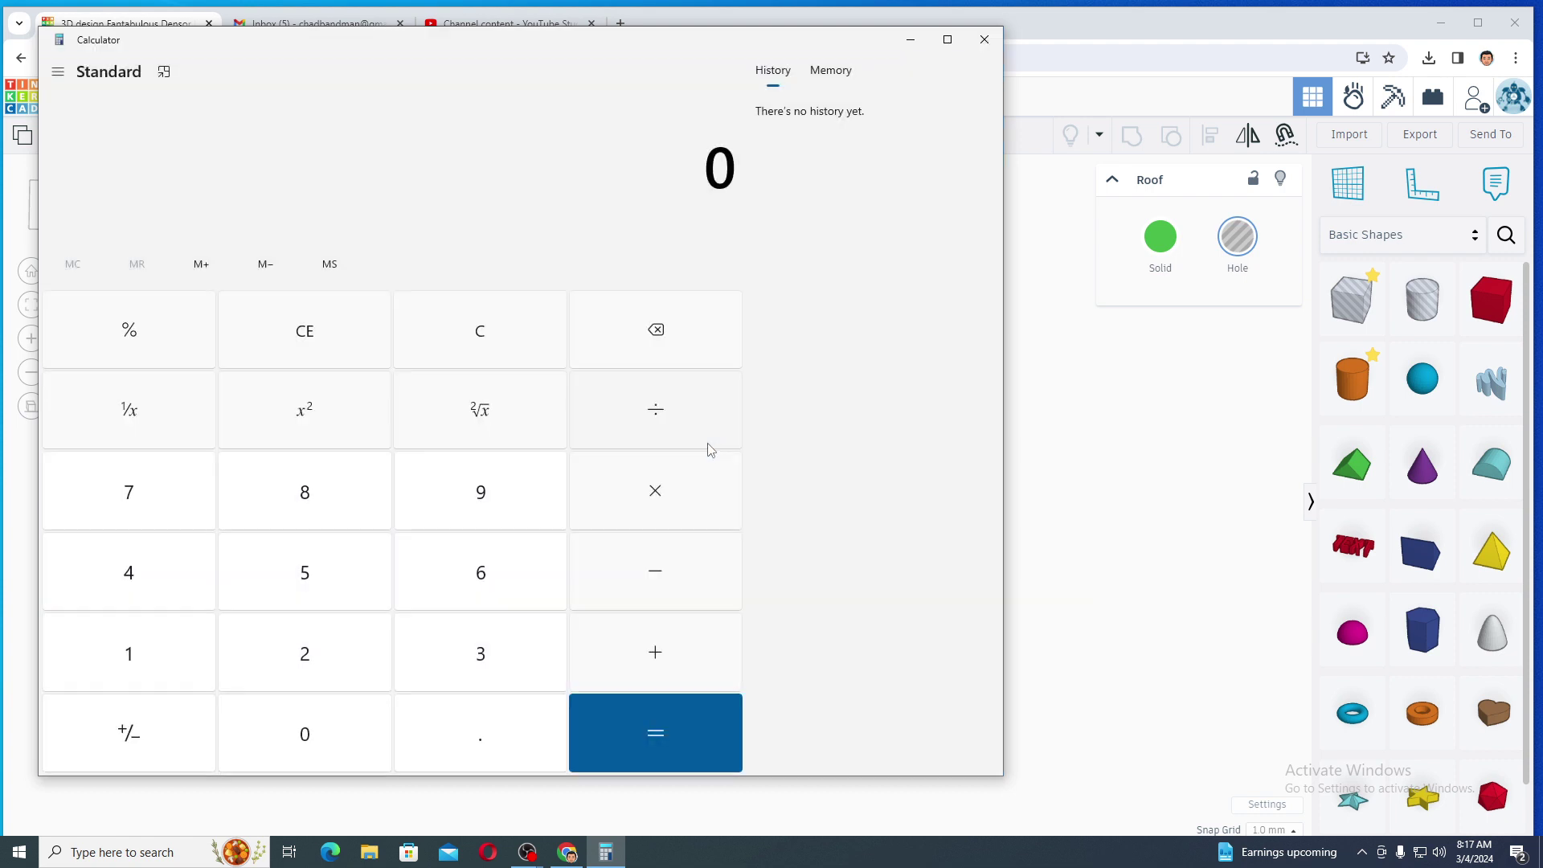
left_click(131, 673)
left_click(133, 662)
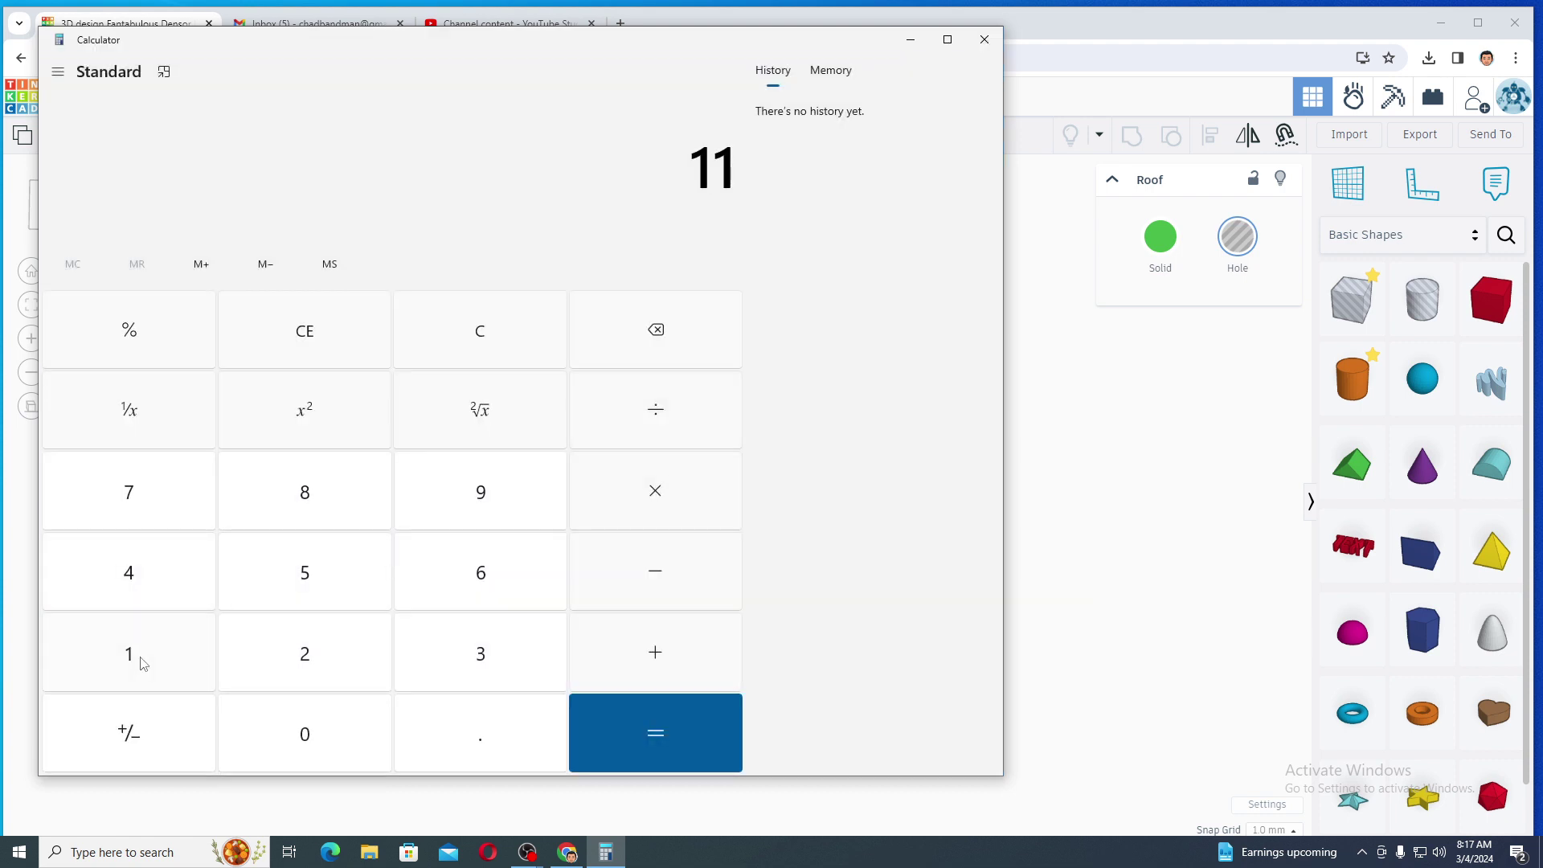
left_click(321, 679)
left_click(483, 744)
left_click(337, 591)
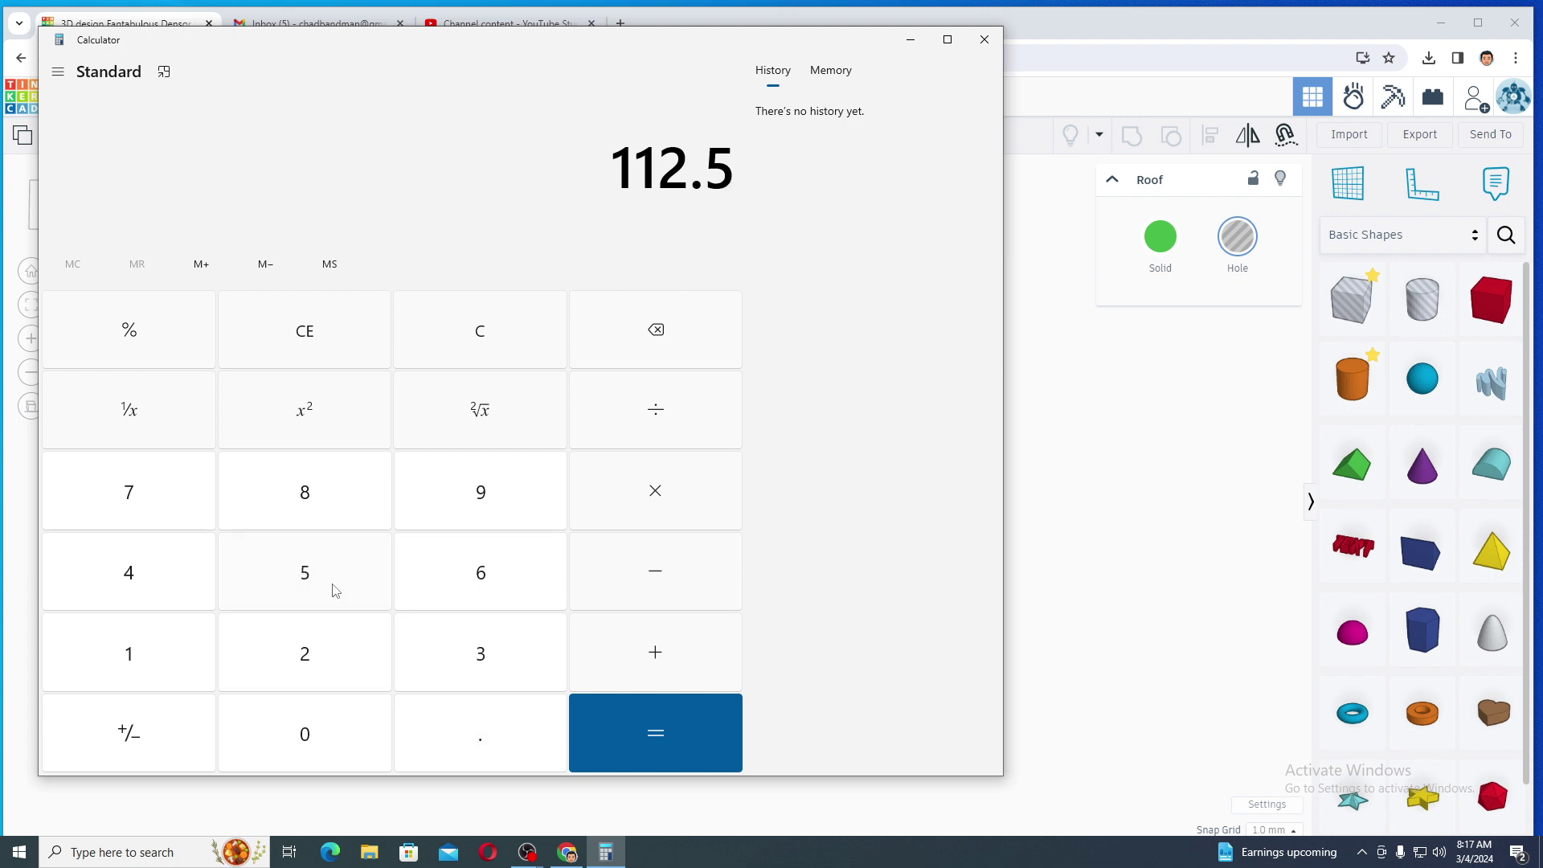
left_click(667, 599)
left_click(508, 575)
left_click(321, 723)
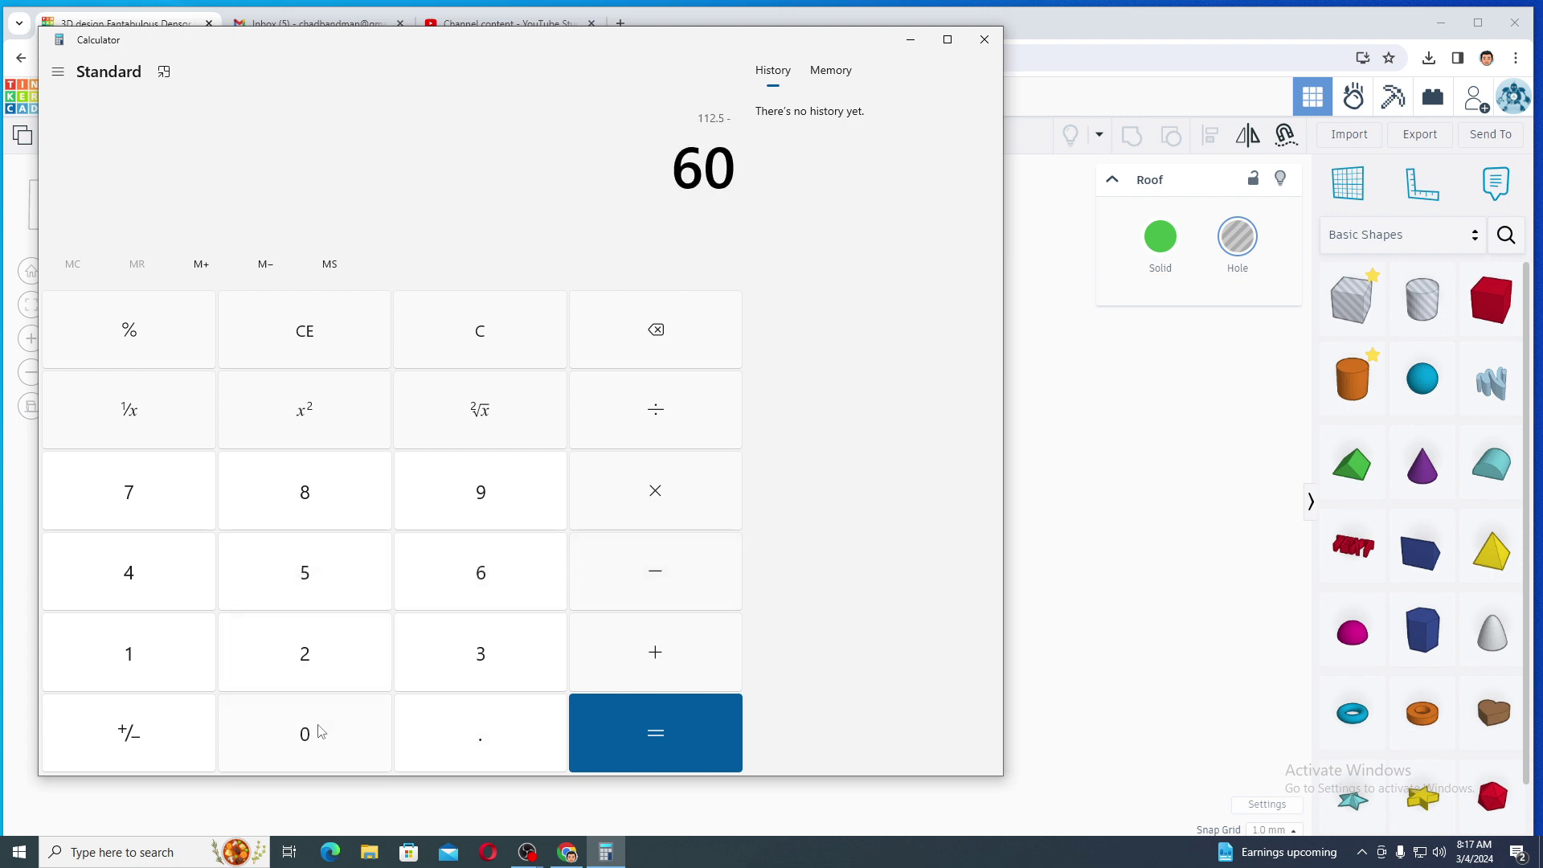
left_click(616, 742)
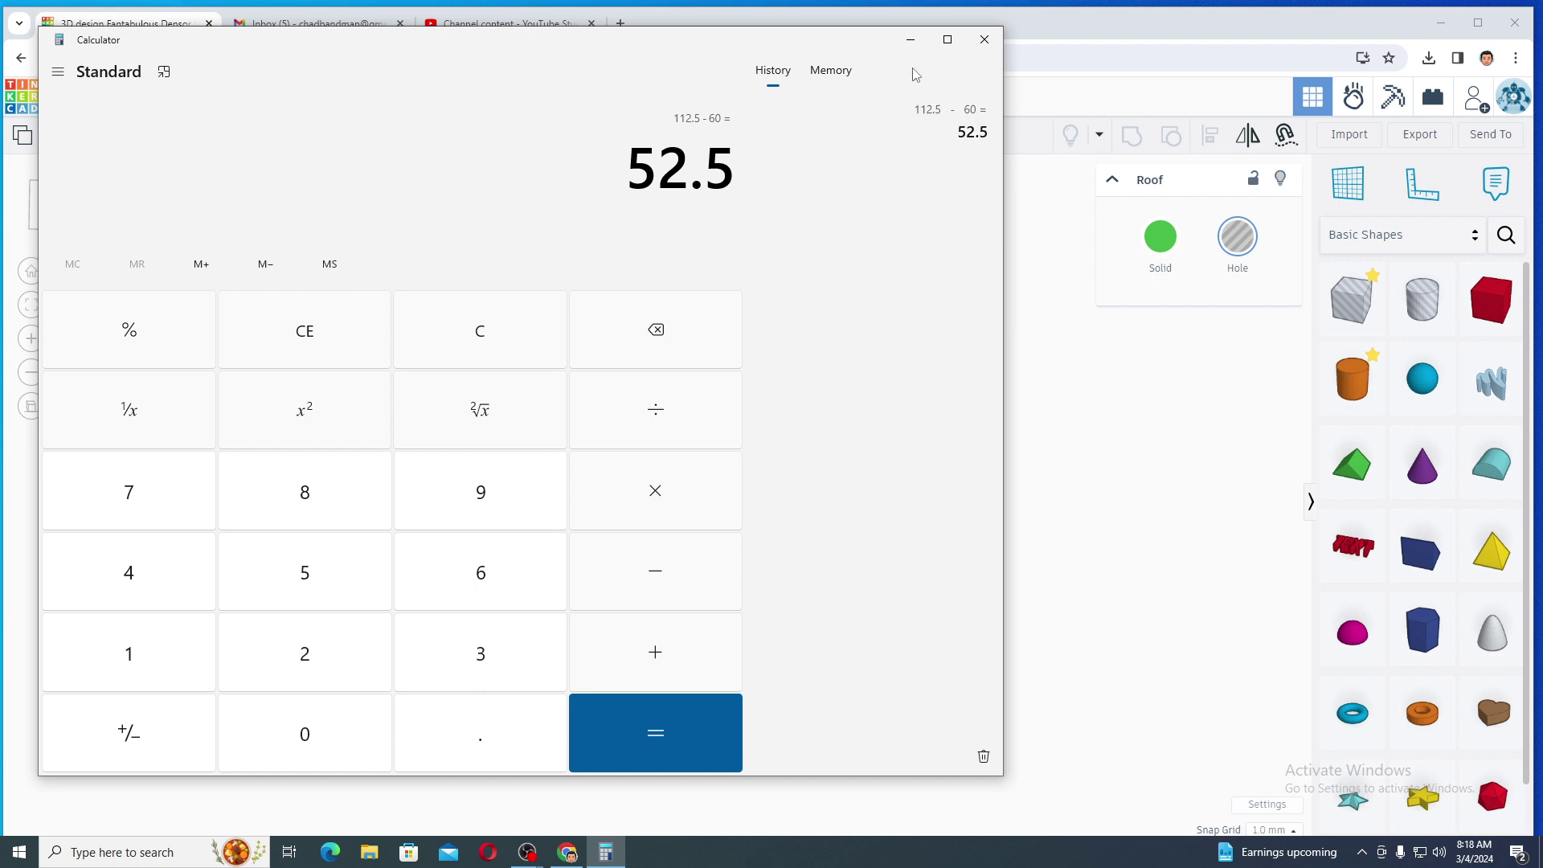
left_click(912, 43)
mouse_move(506, 239)
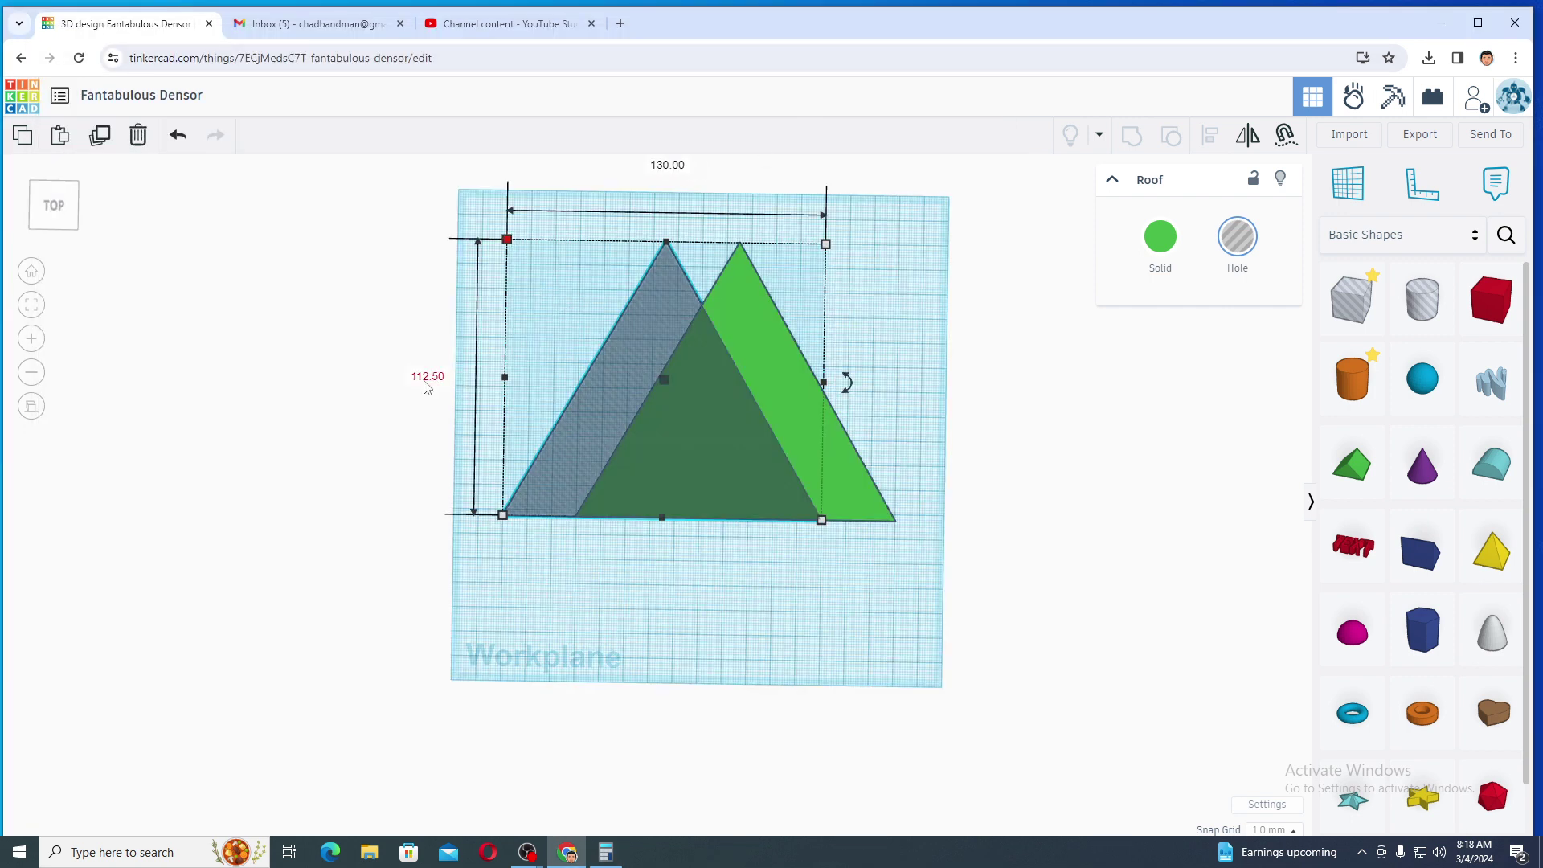
Step: Set the hole triangle's height to 52.5 and width to 70, then nudge it upward
left_click(426, 381)
type("52")
type(".5")
key("Return")
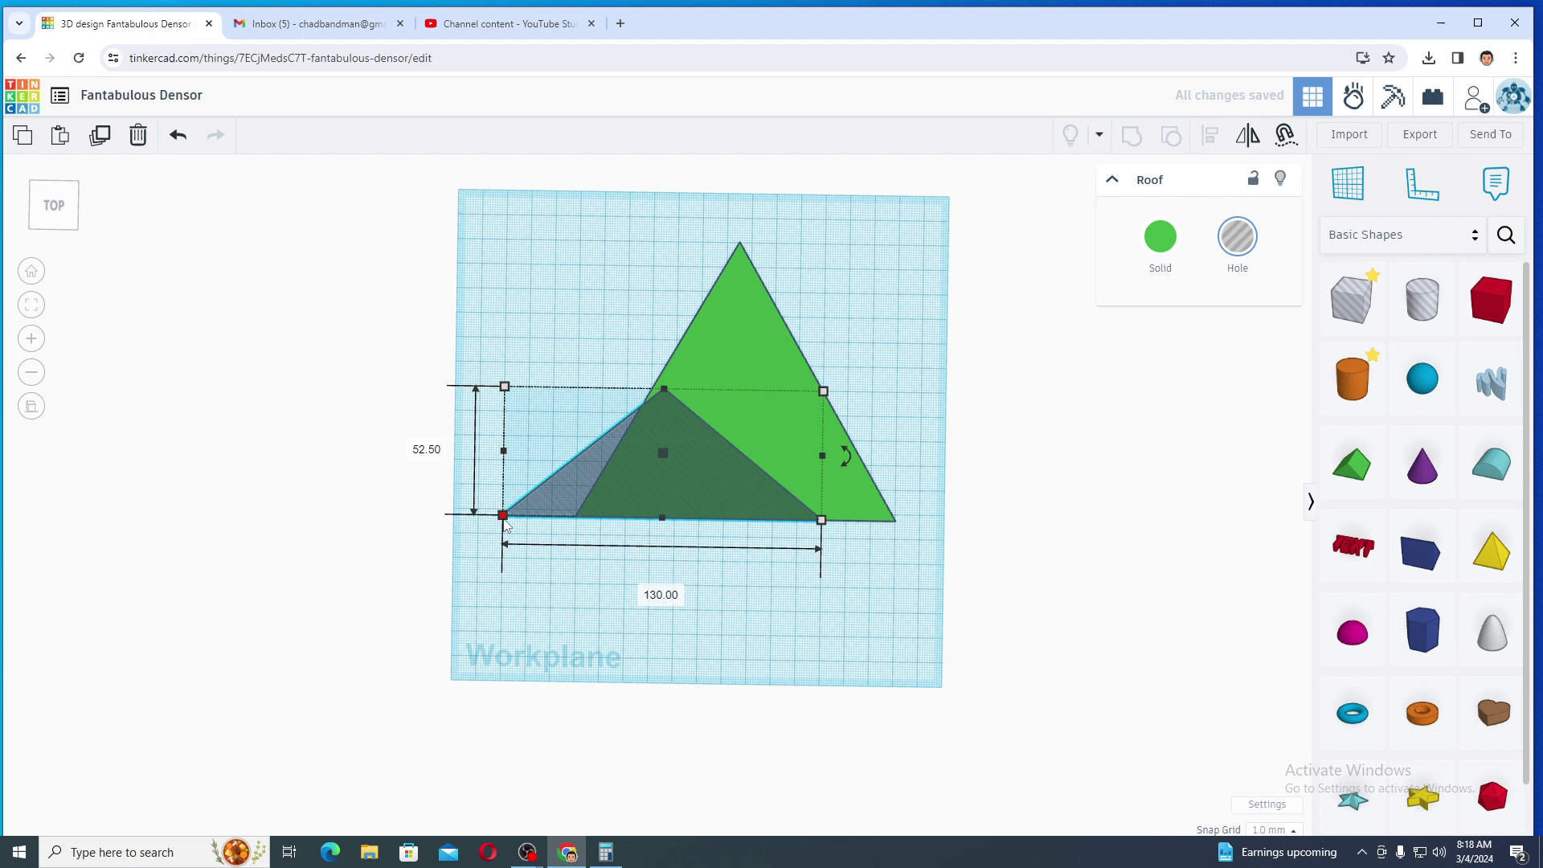
left_click(650, 596)
type("70")
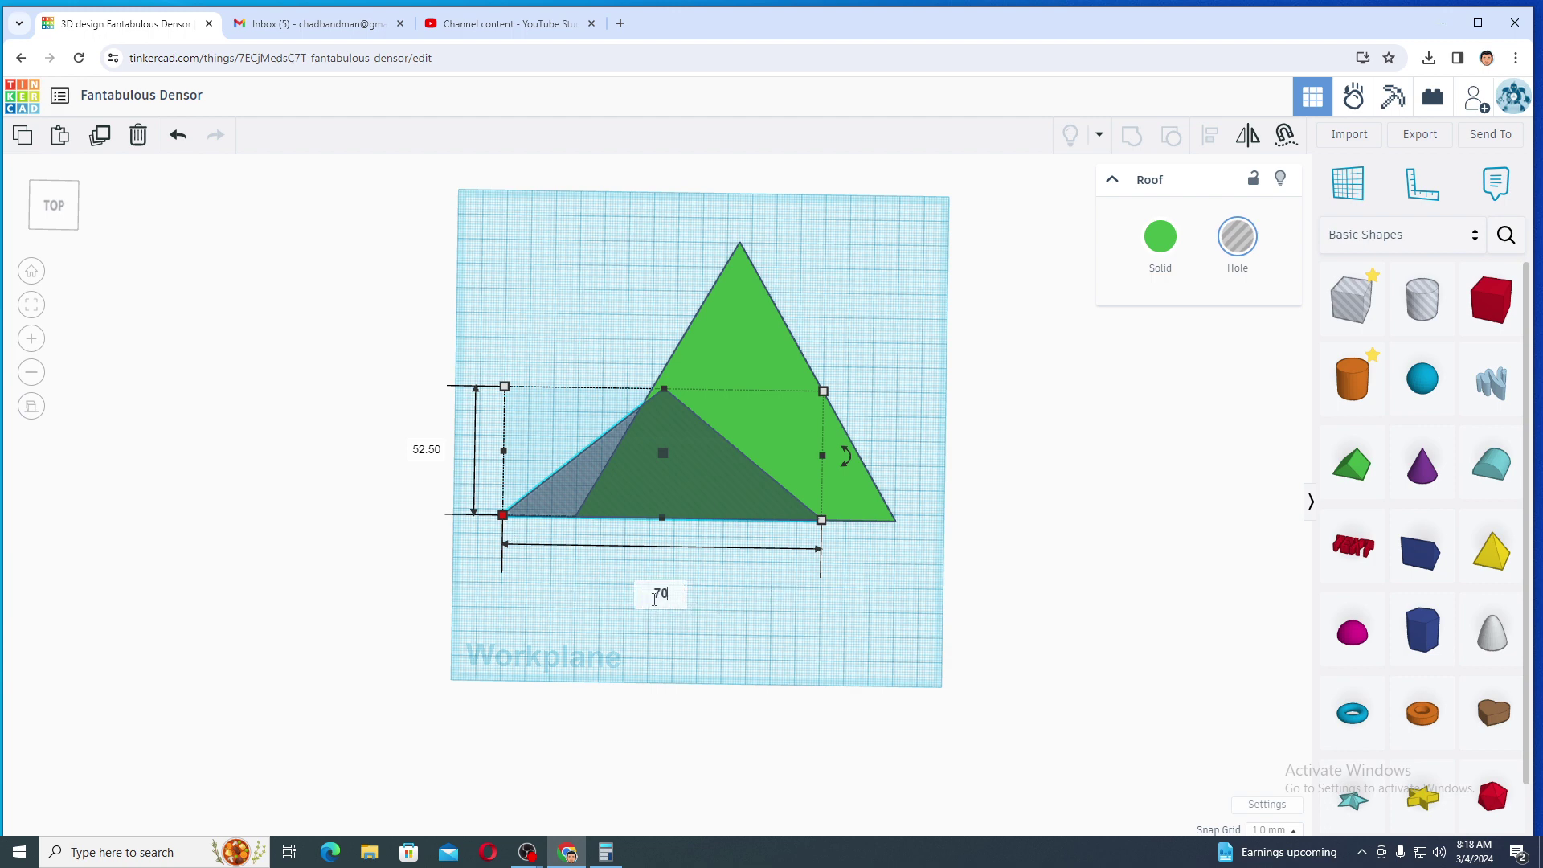
key("Return")
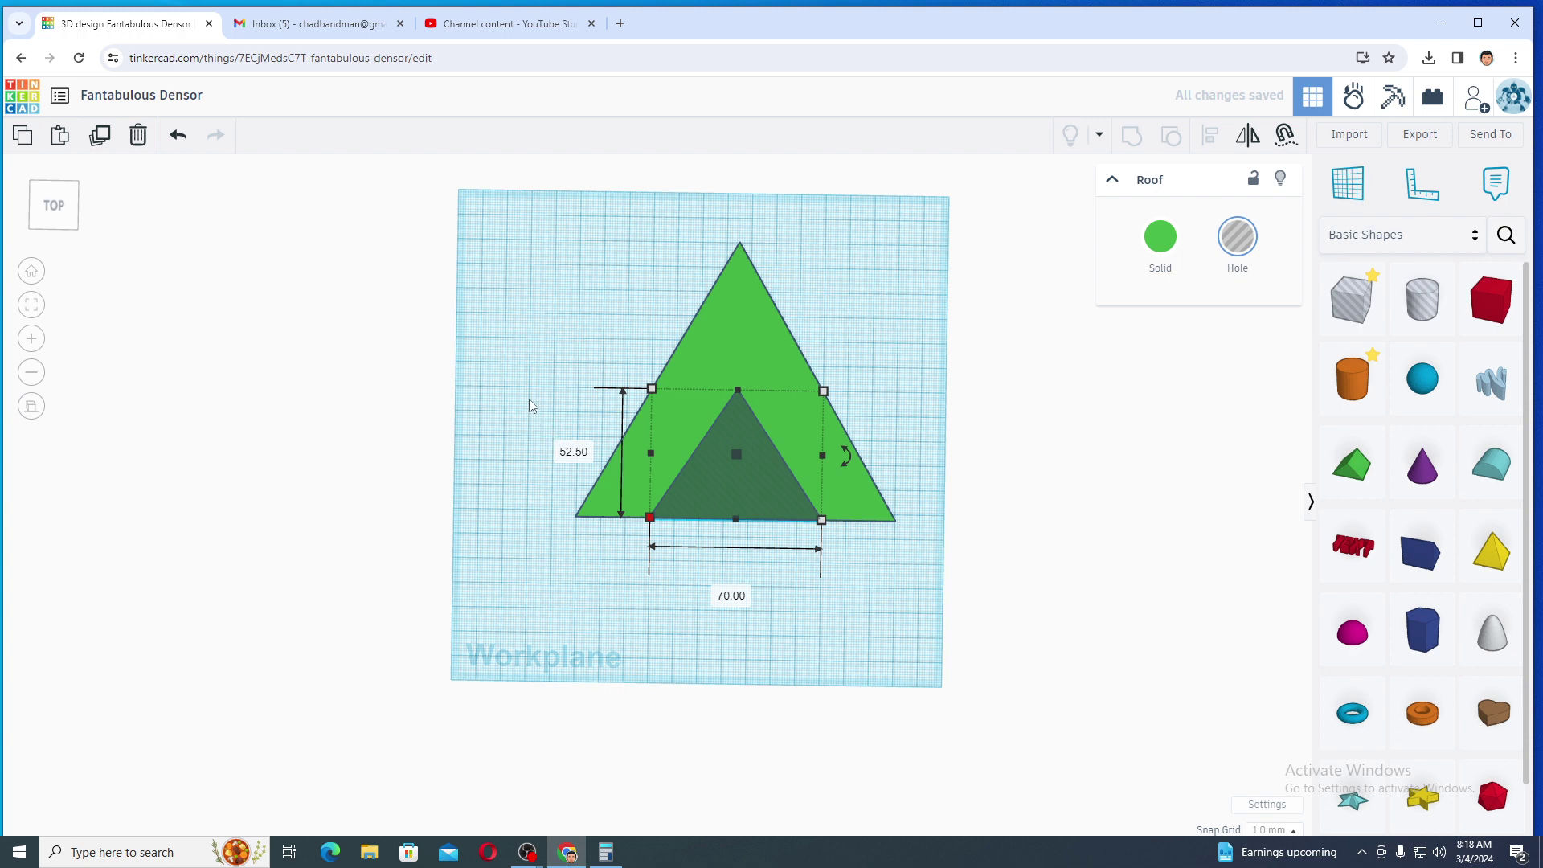
key("Up")
key("Up")
key("Up")
key("Up")
key("Up")
key("Up")
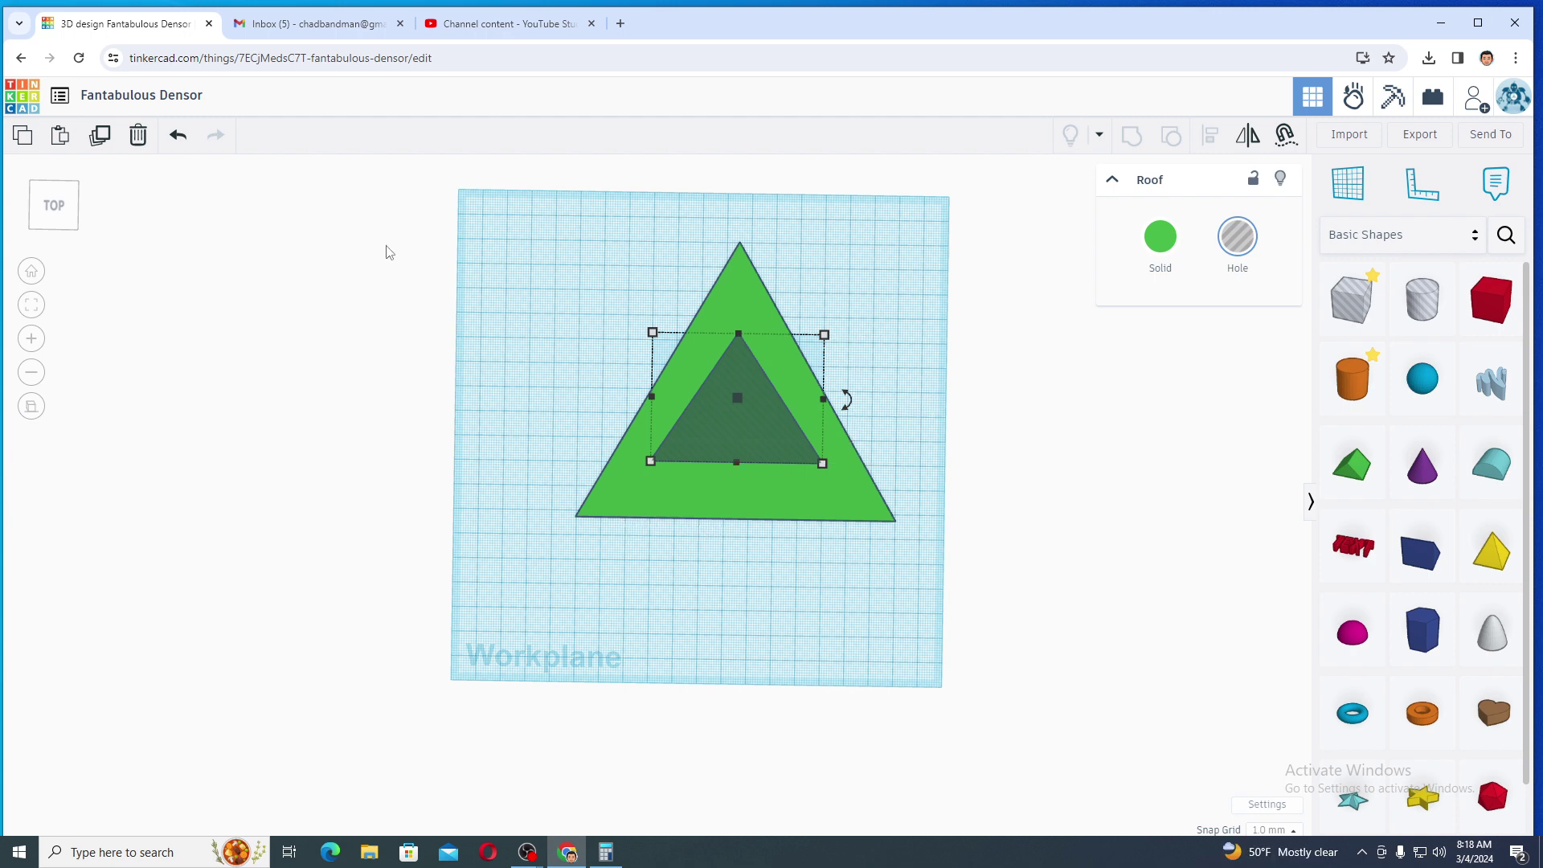
left_click_drag(388, 248, 706, 563)
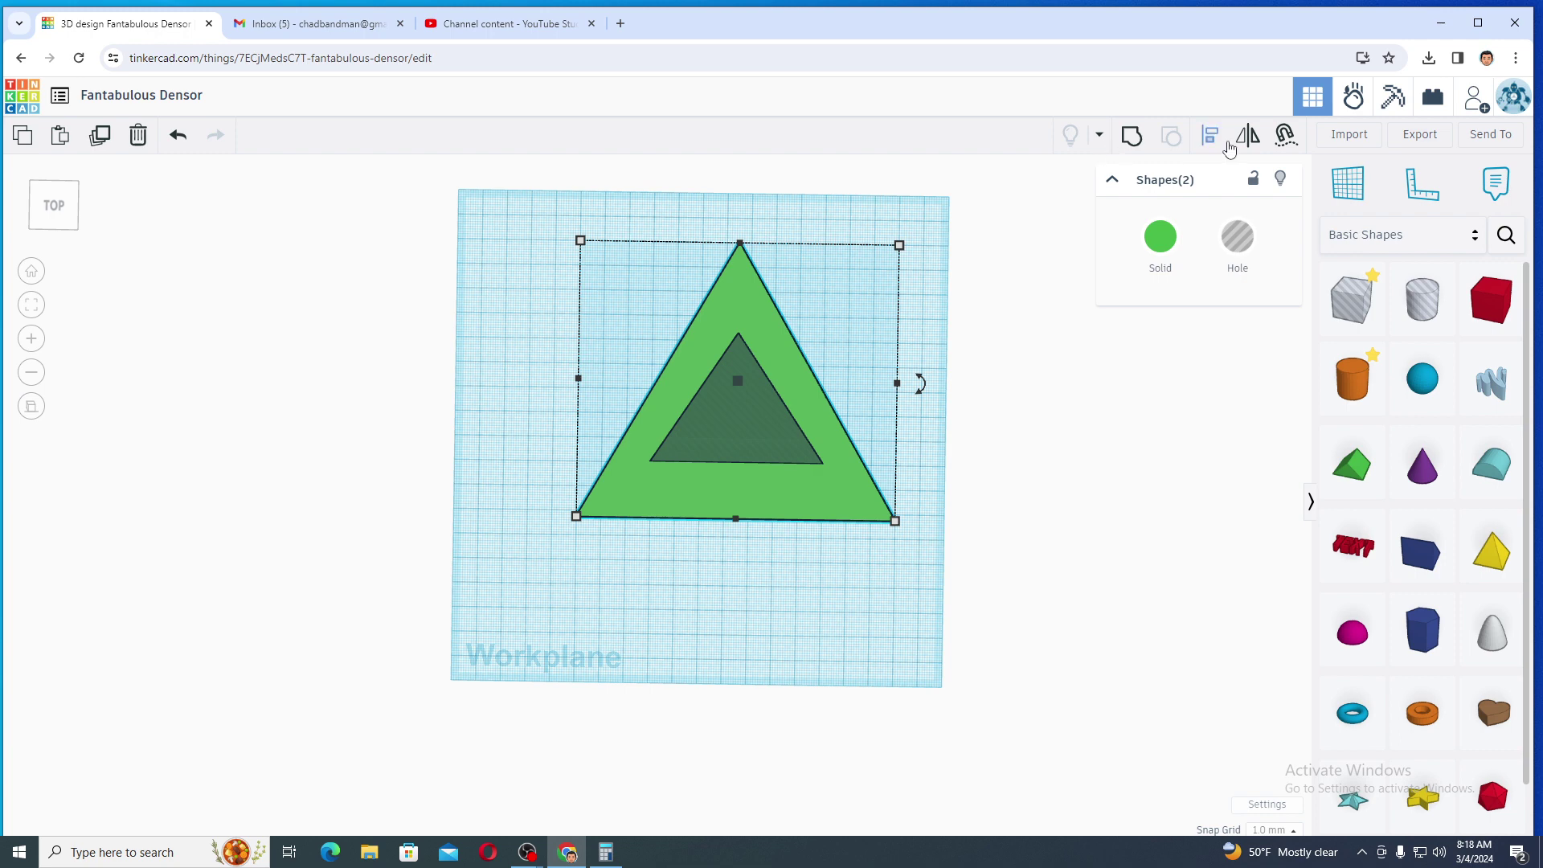
left_click(1210, 136)
left_click(557, 377)
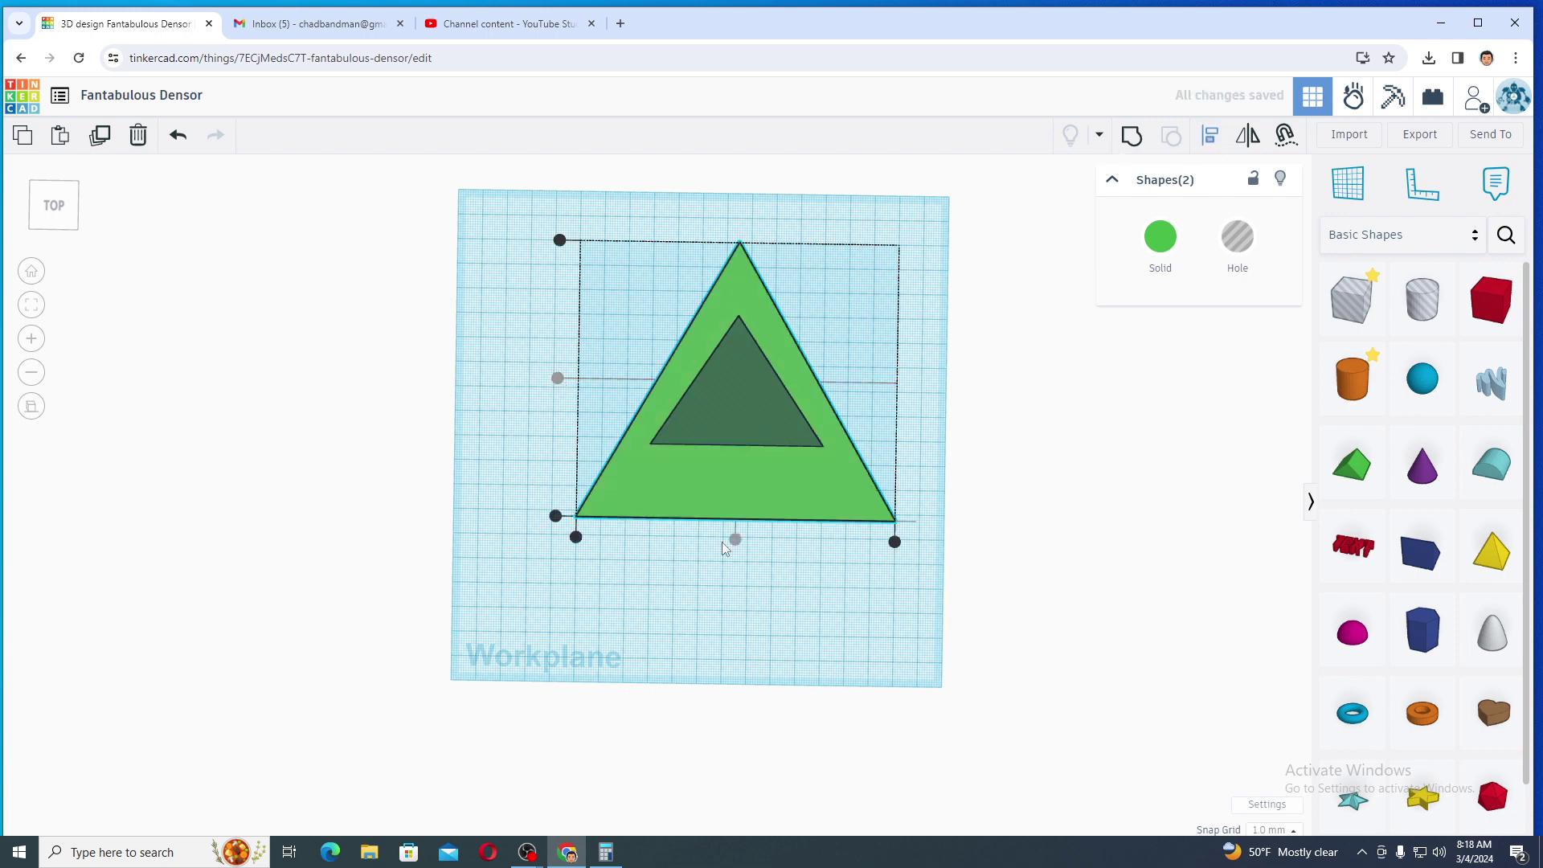
left_click(730, 545)
left_click(735, 428)
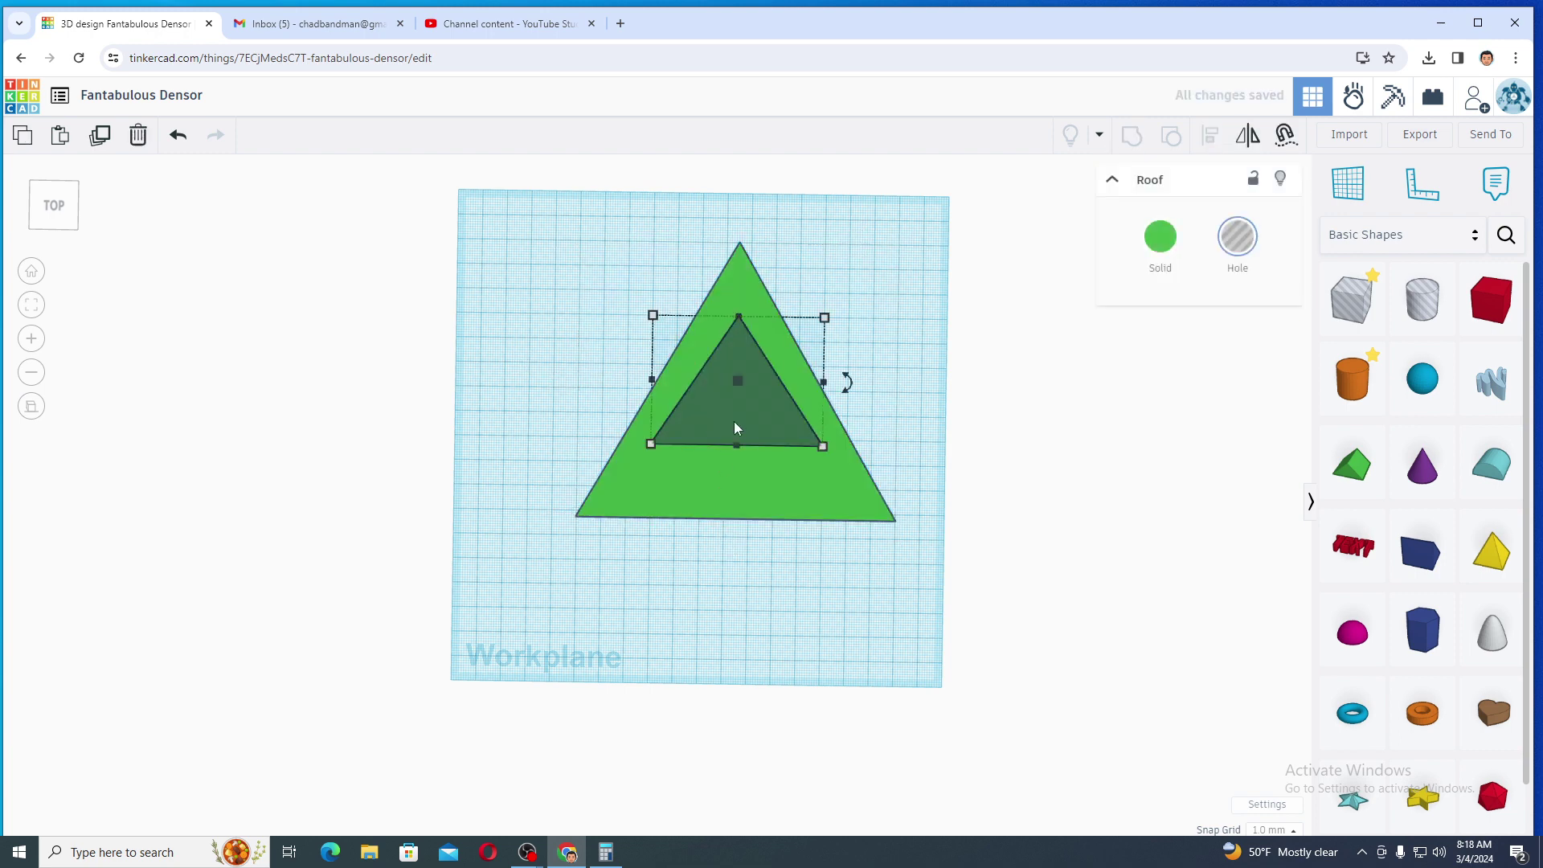
key("Down")
key("Down")
key("Down")
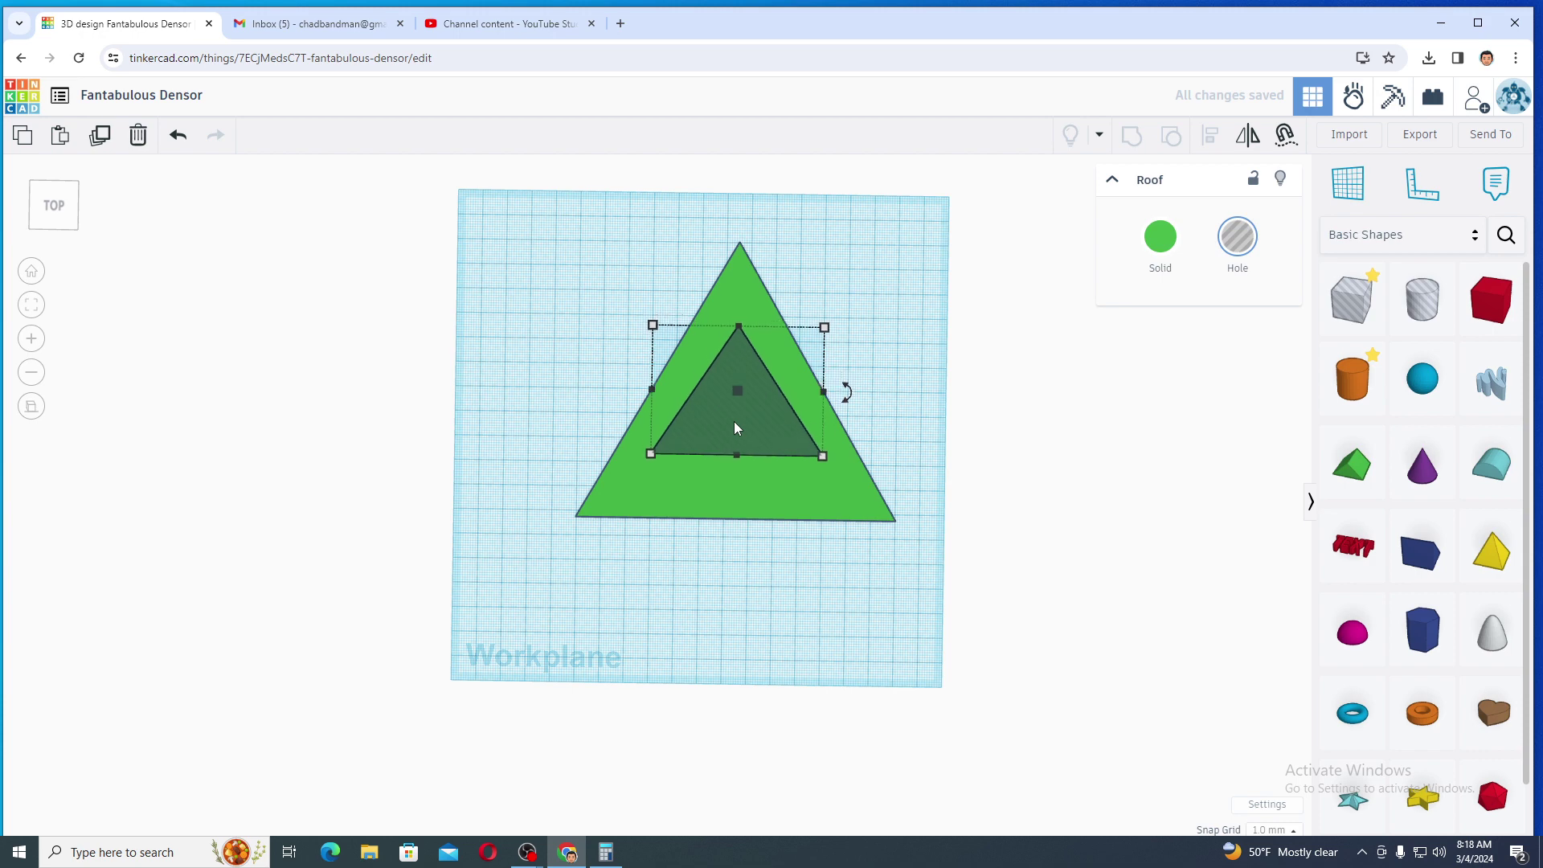
key("Down")
key("Down")
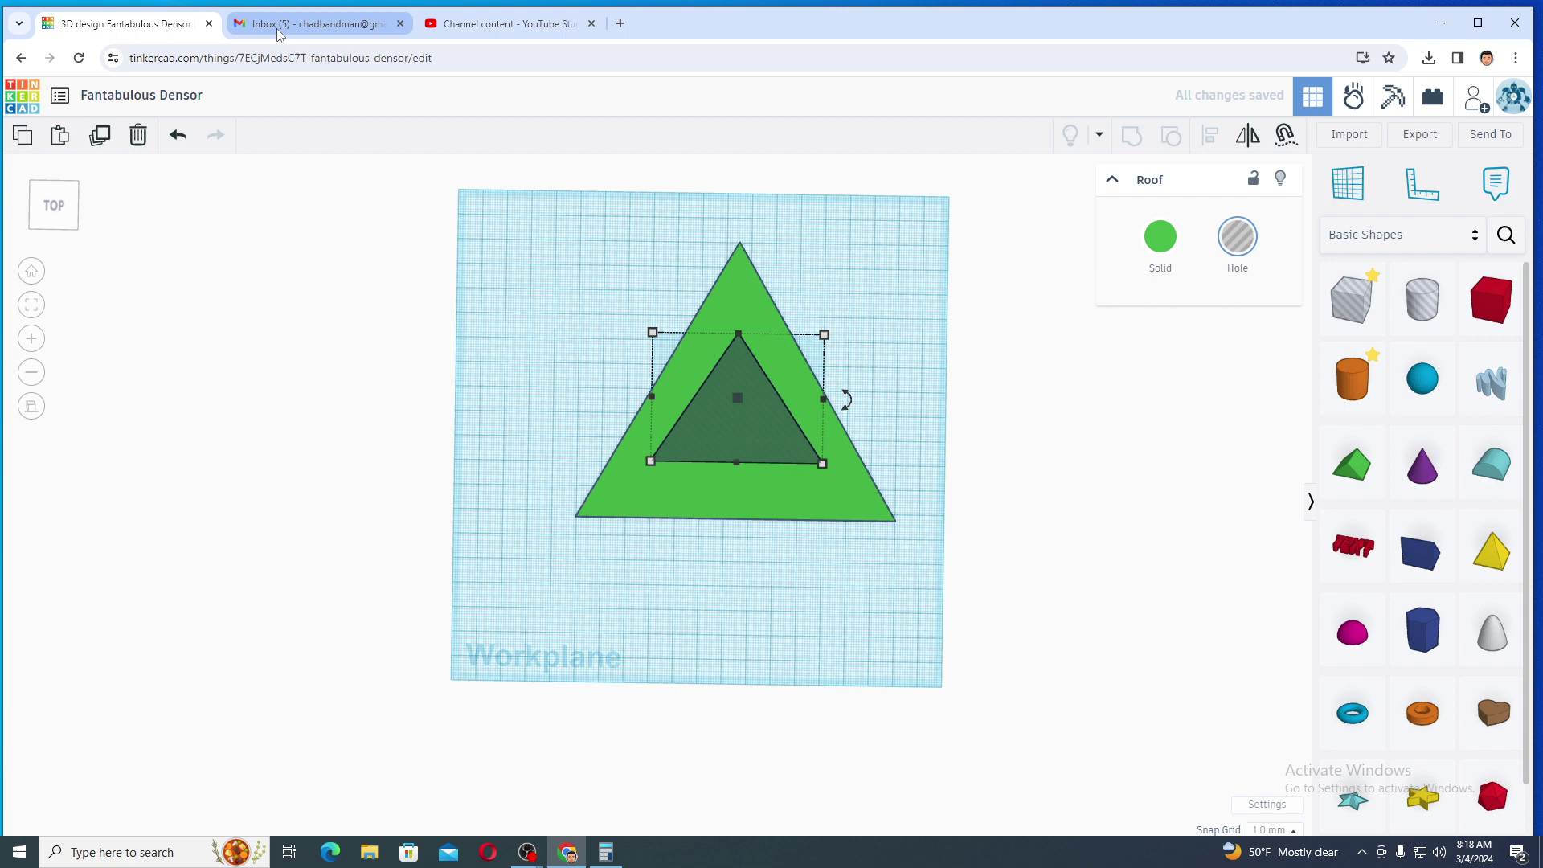
Step: Recheck the EX-33 reference drawing in Gmail and return to the Tinkercad design
left_click(316, 23)
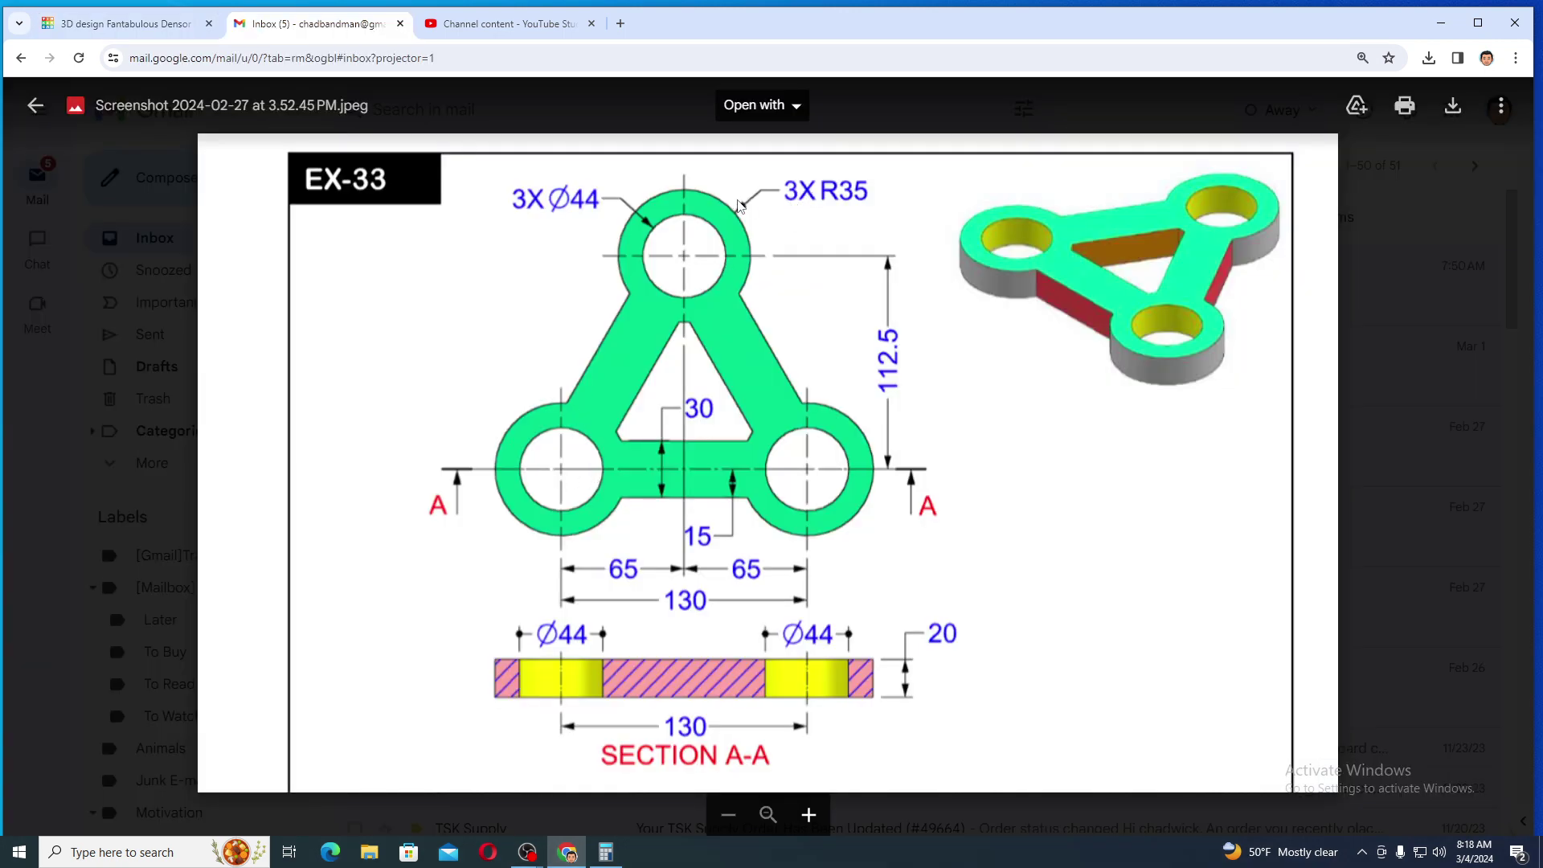
left_click(449, 30)
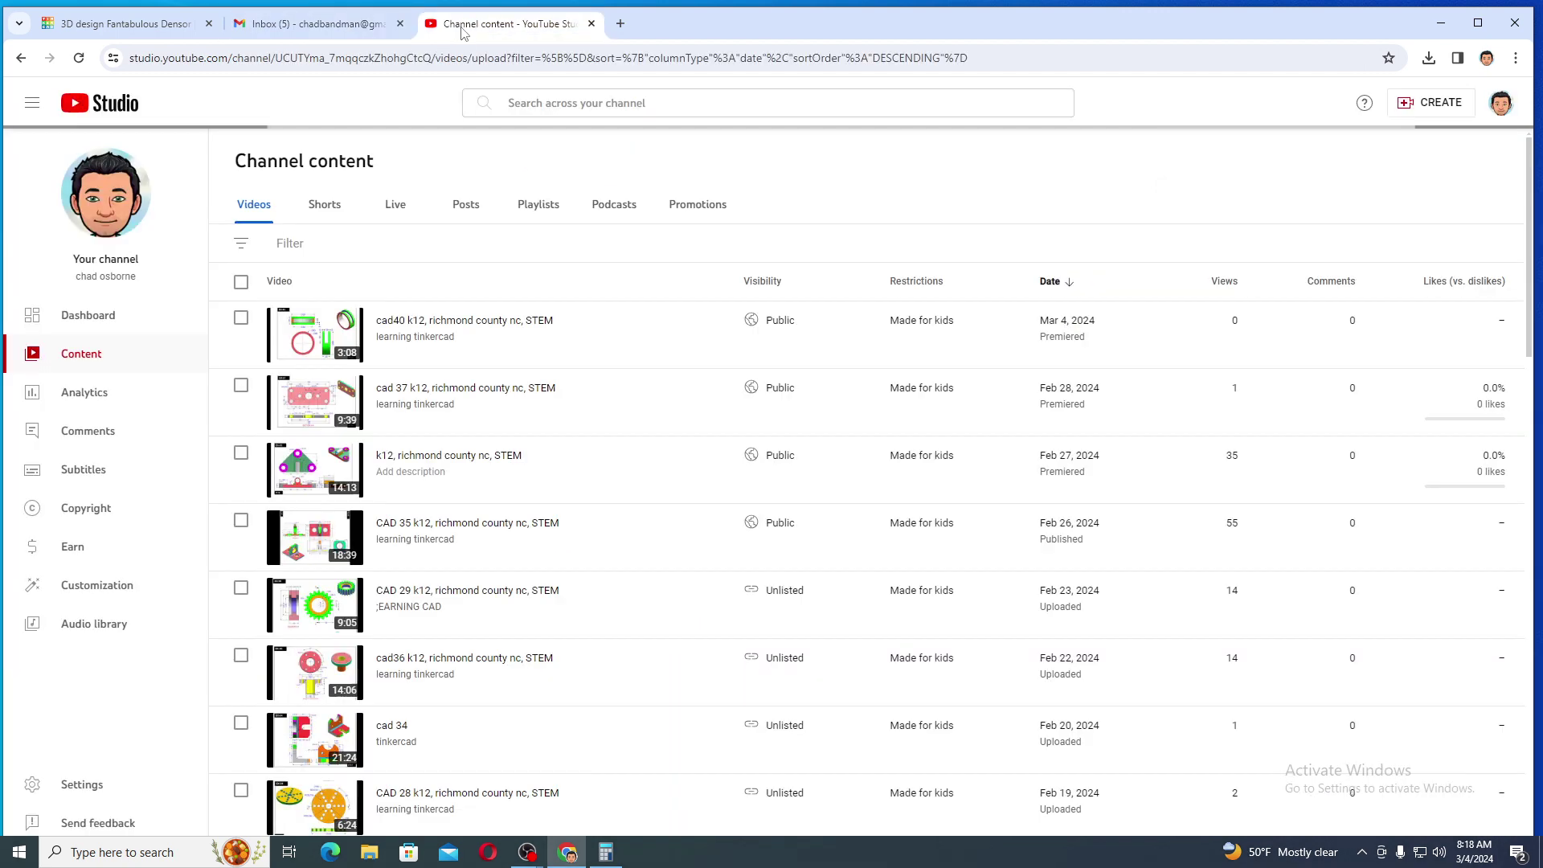
left_click(133, 23)
Step: Place a cylinder left of the triangles, size it 70 × 70, and set 44 sides
left_click(1352, 378)
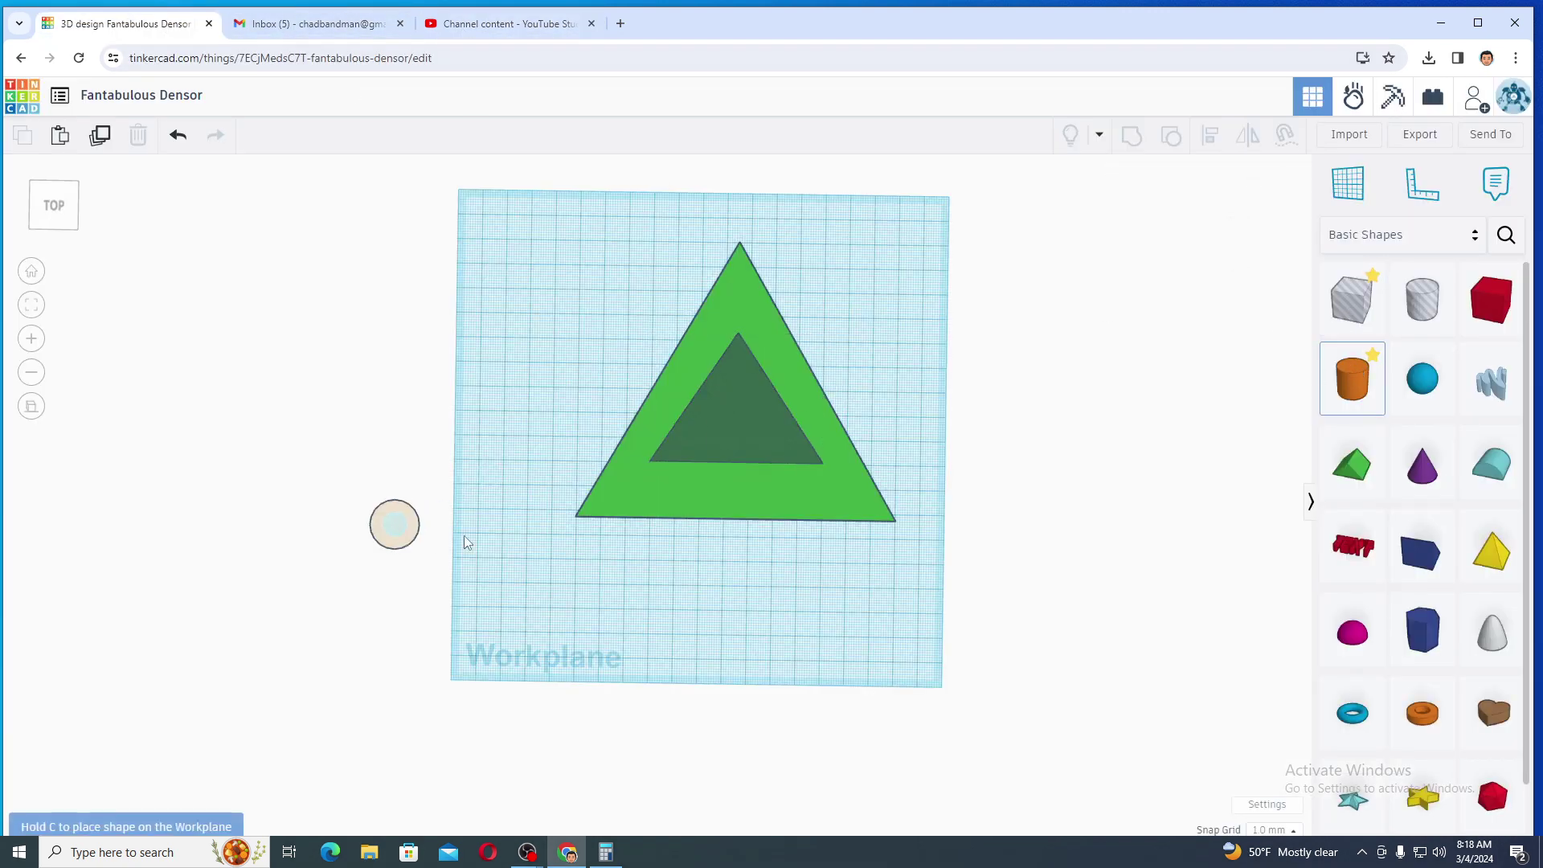
left_click(485, 550)
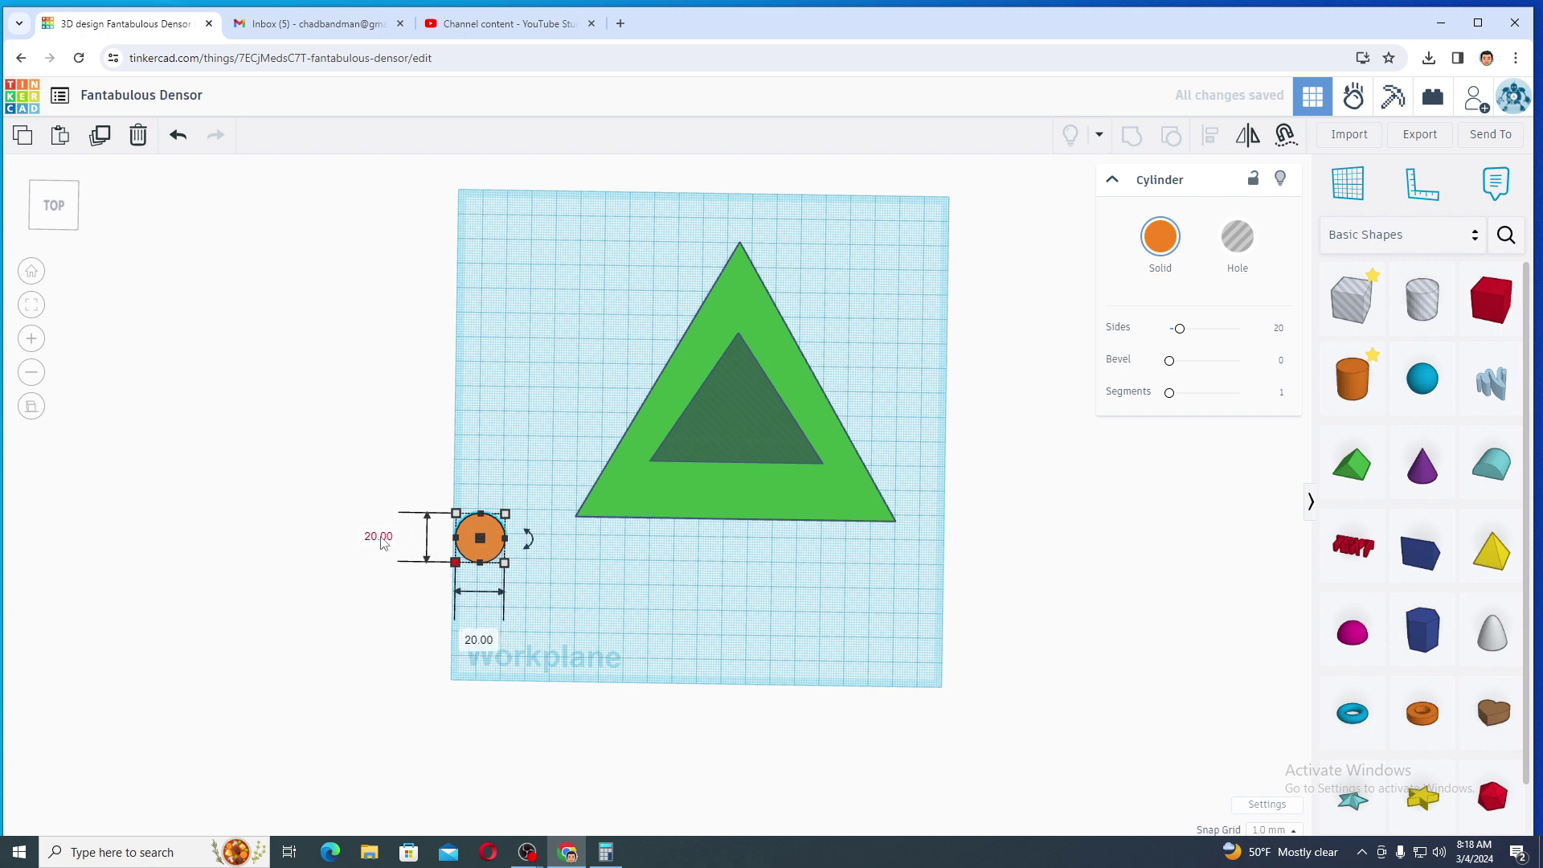
left_click(378, 536)
type("70")
key("Tab")
type("70")
key("Return")
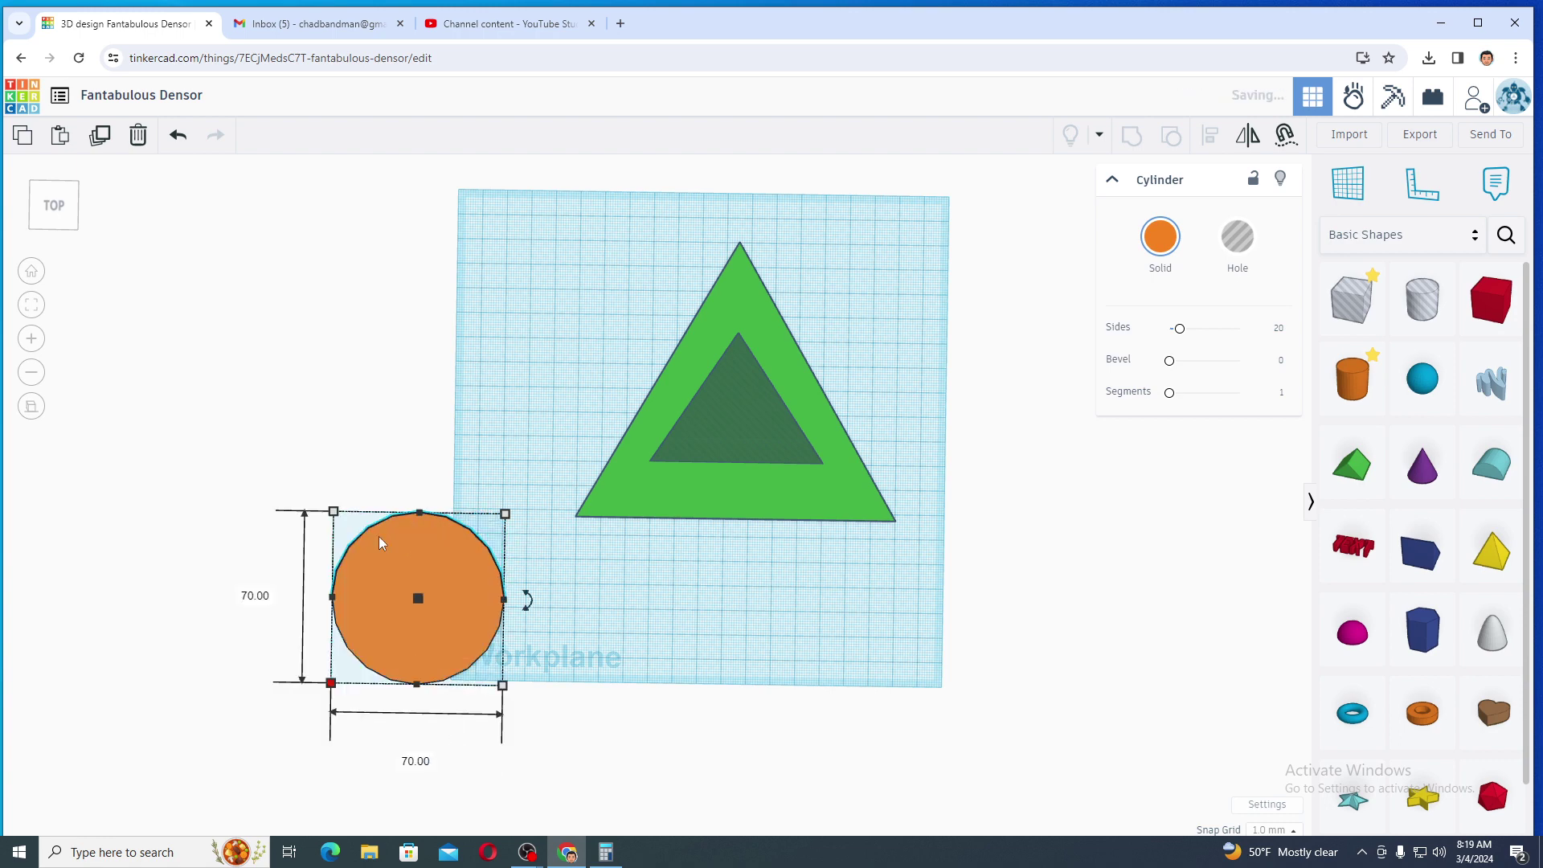
left_click_drag(1179, 329, 1211, 327)
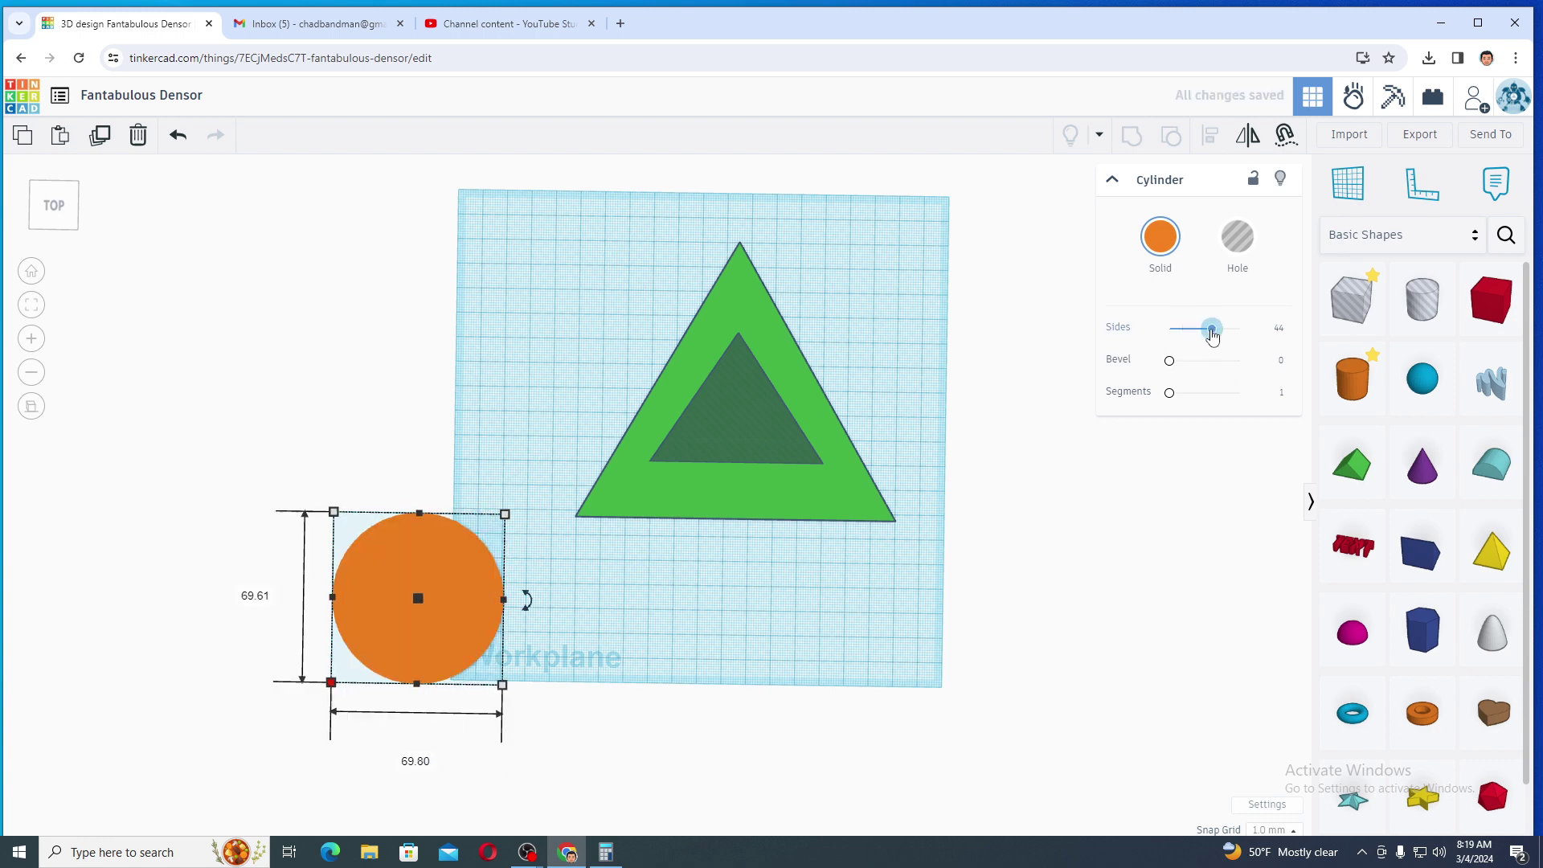
left_click(103, 138)
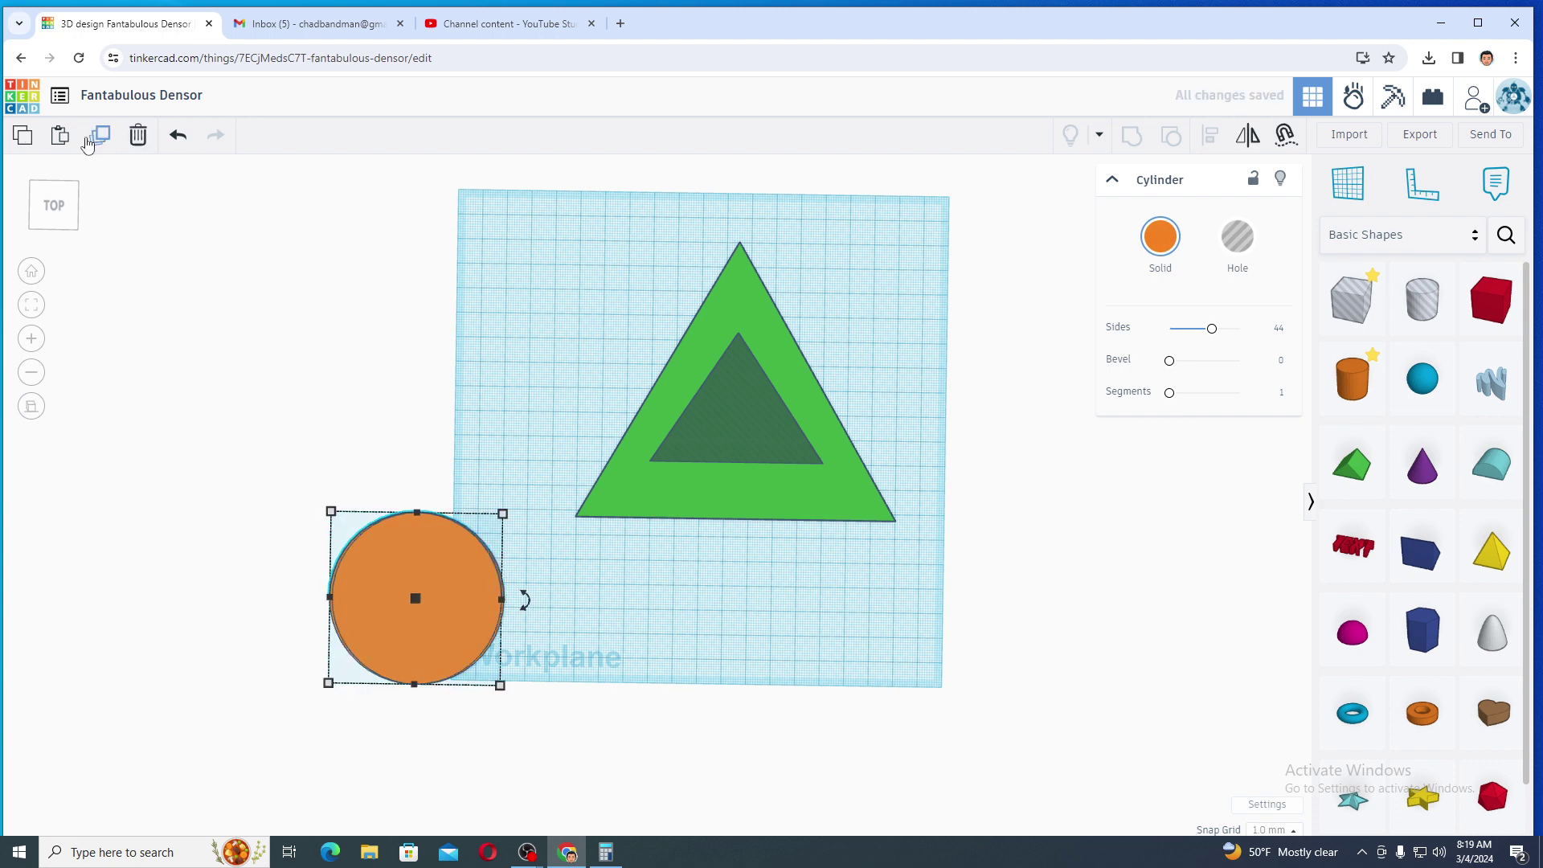
Step: Shift the duplicate cylinder left and make it a 44 × 44 hole
key("shift+Left")
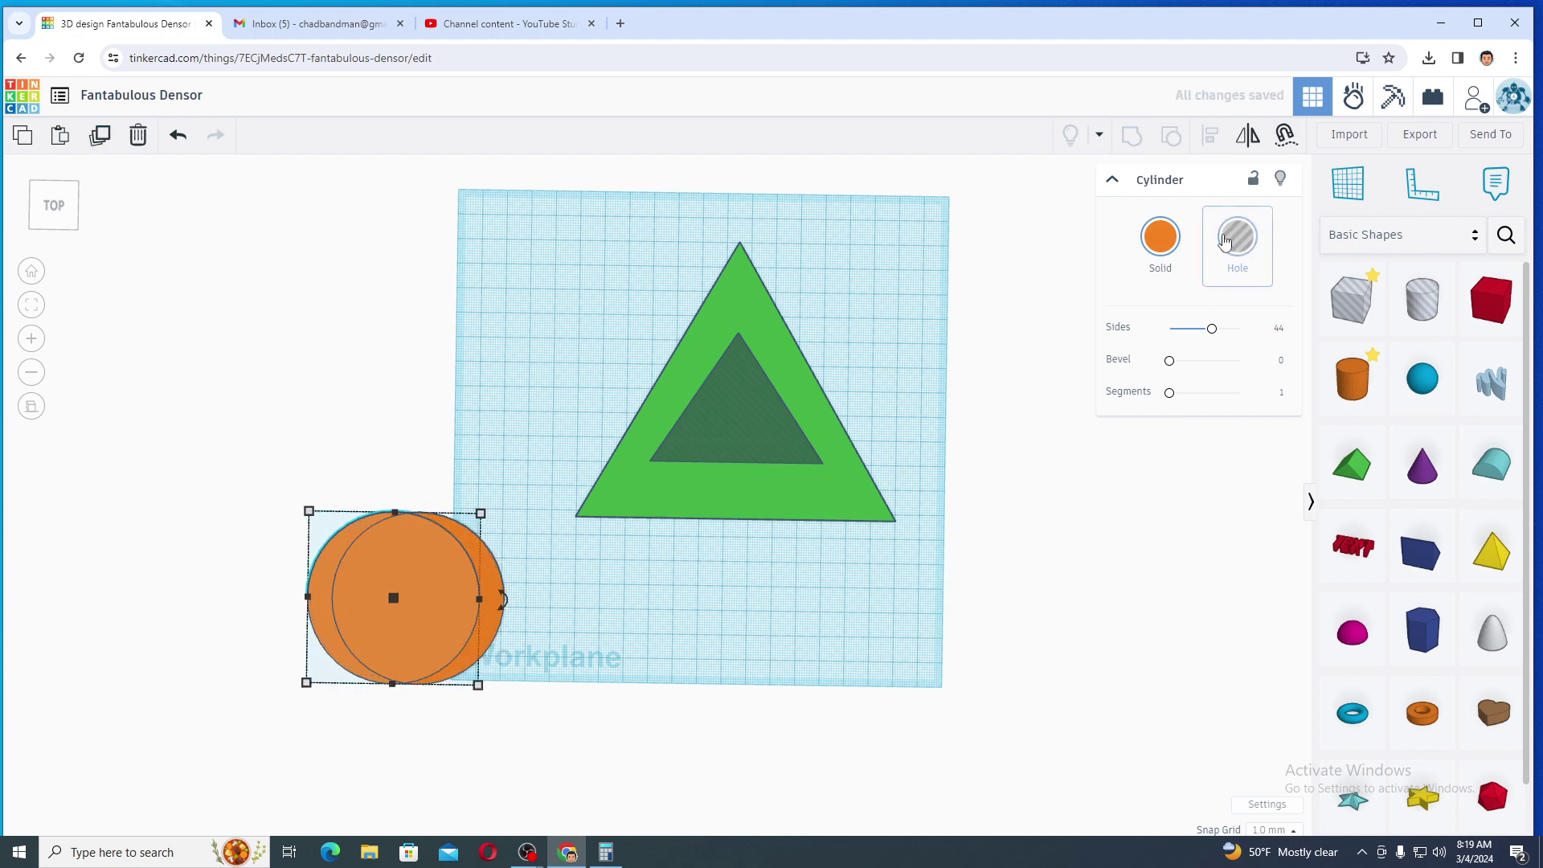
left_click(1237, 236)
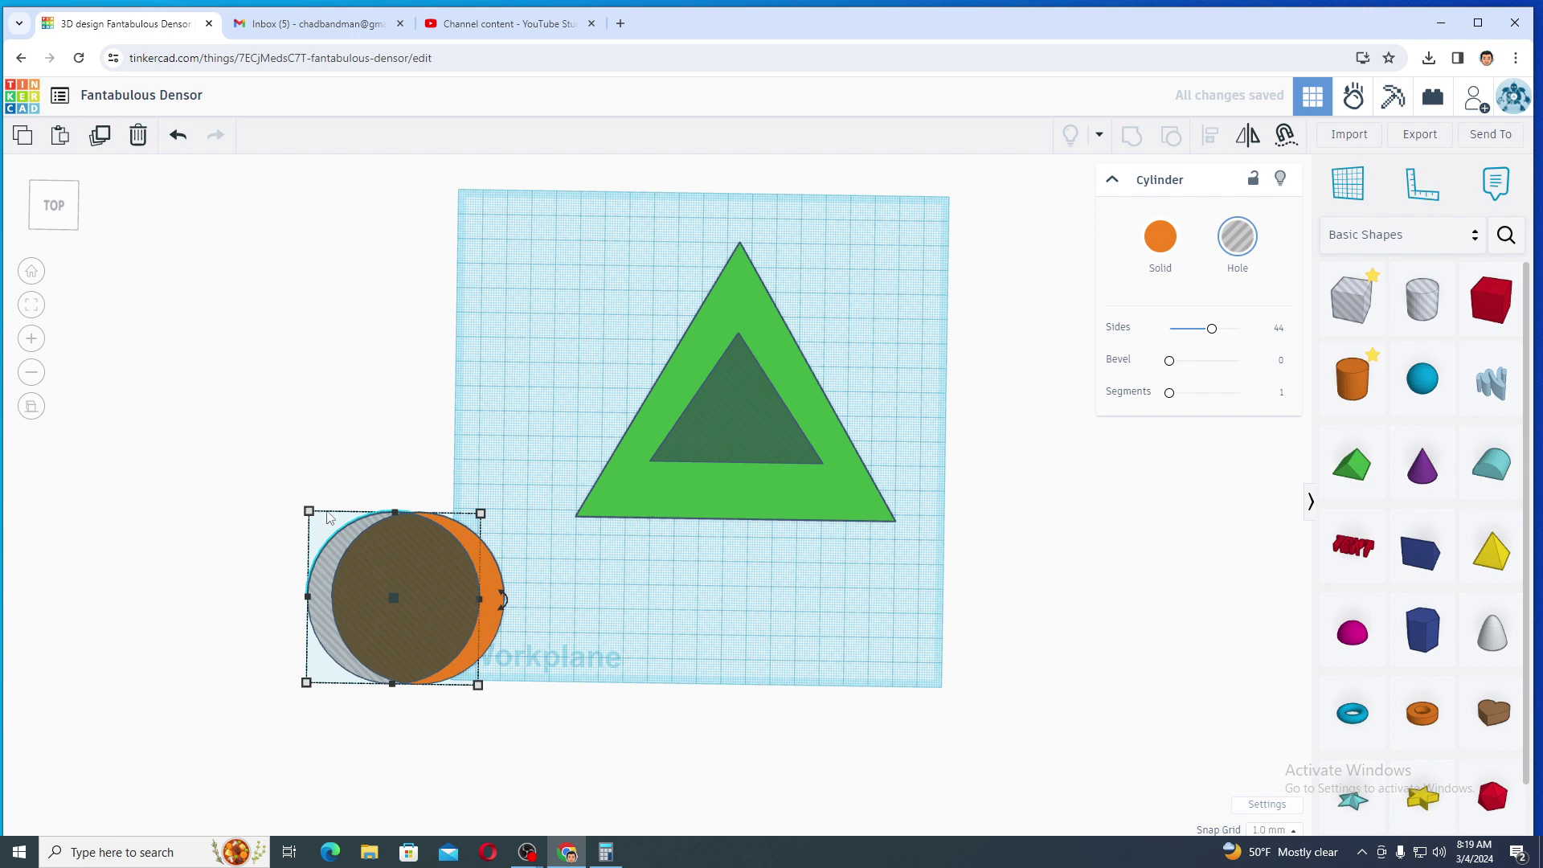
mouse_move(308, 513)
left_click(231, 595)
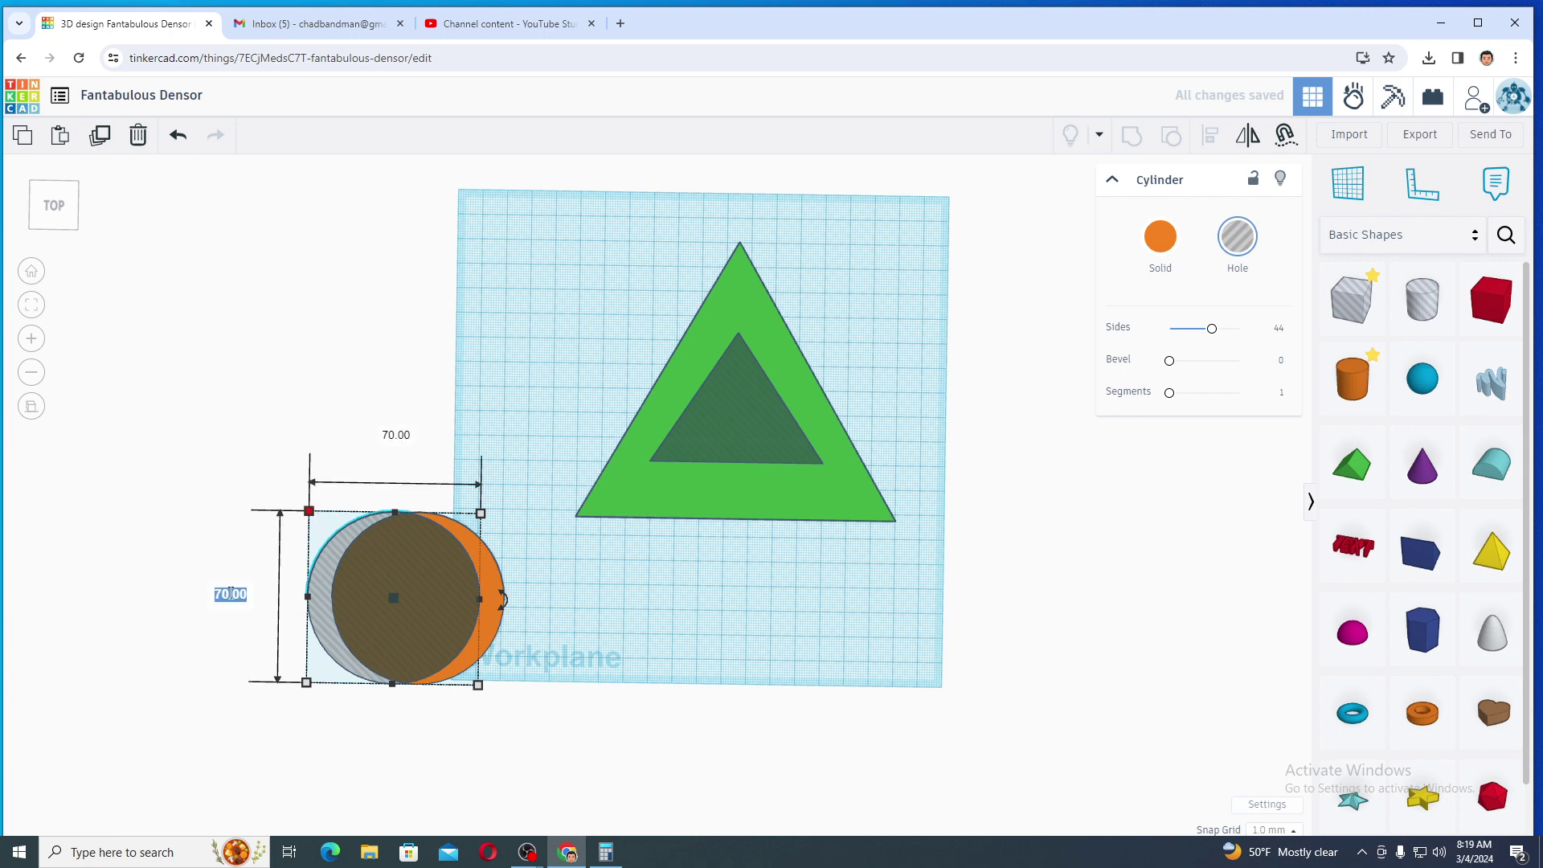
type("44")
key("Tab")
type("4")
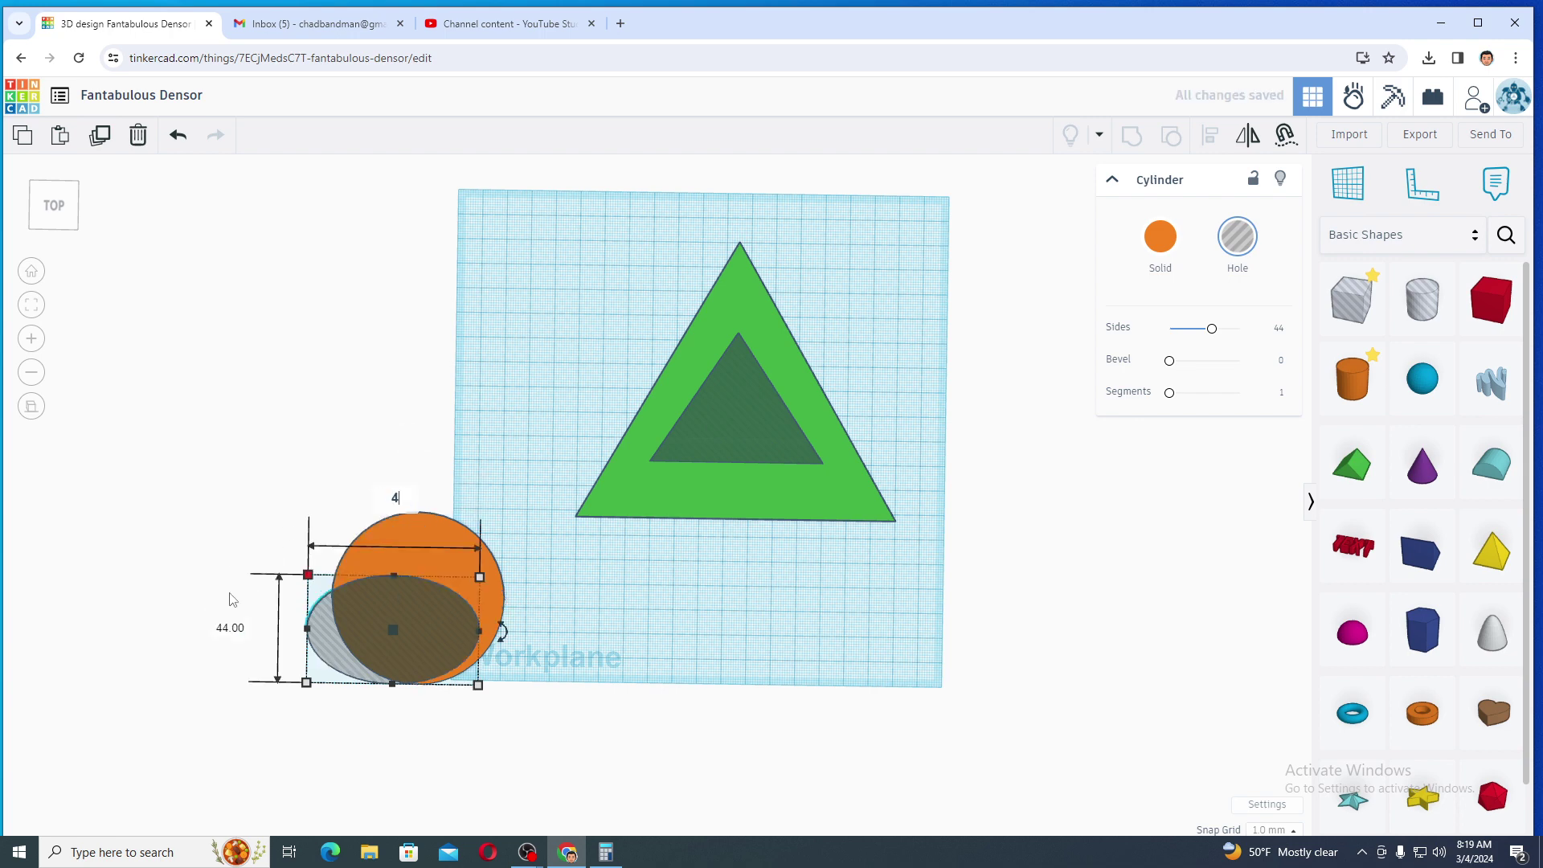
type("40")
key("BackSpace")
key("Return")
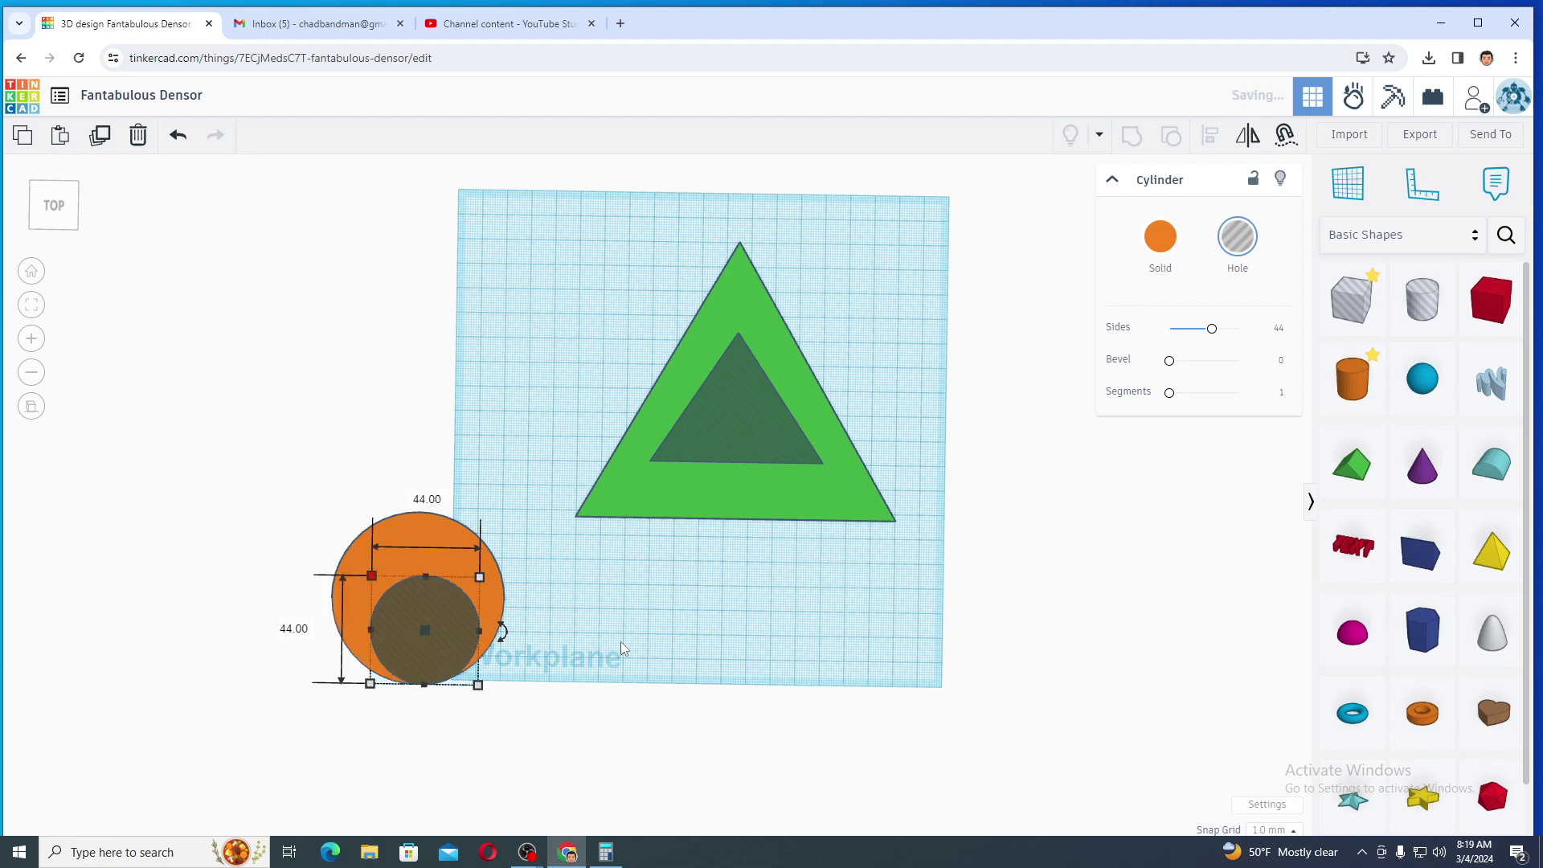
Step: Select both circles and align them to centre the hole in the orange cylinder
left_click_drag(266, 446, 588, 715)
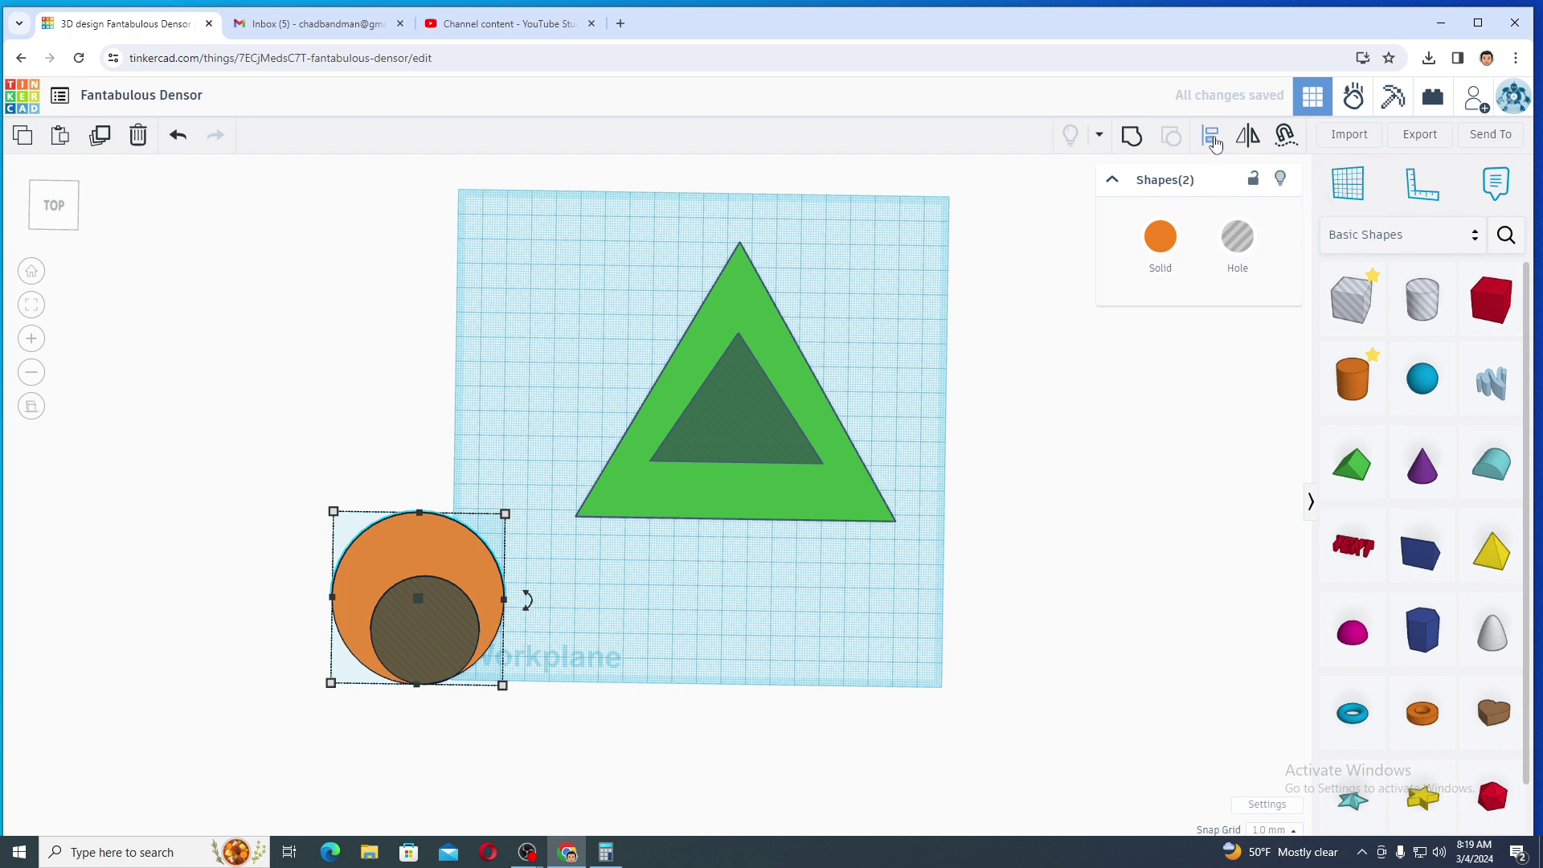
key("l")
left_click(311, 598)
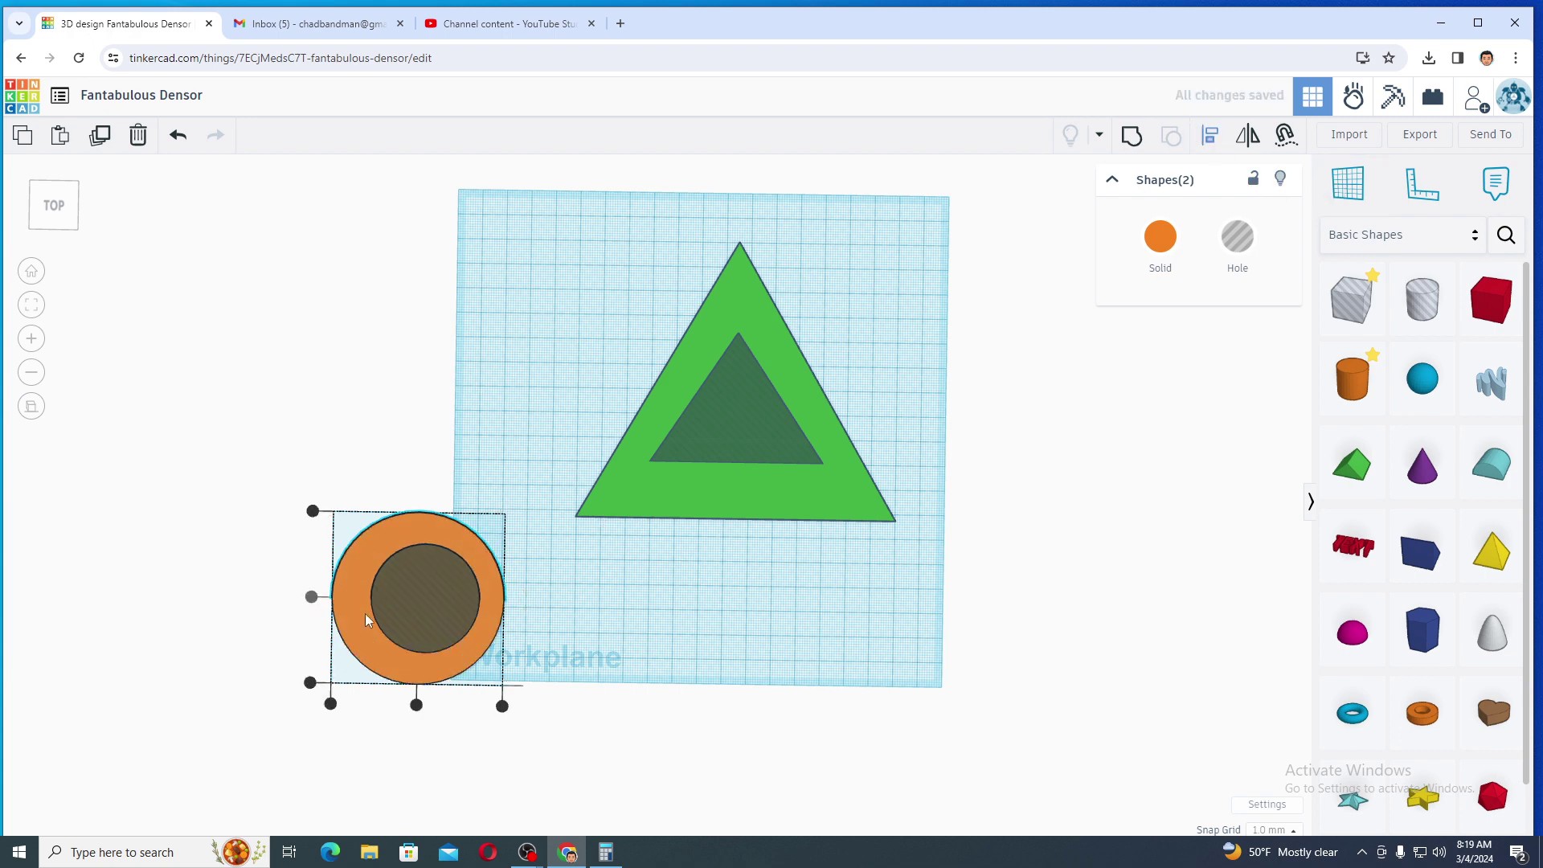
left_click(417, 706)
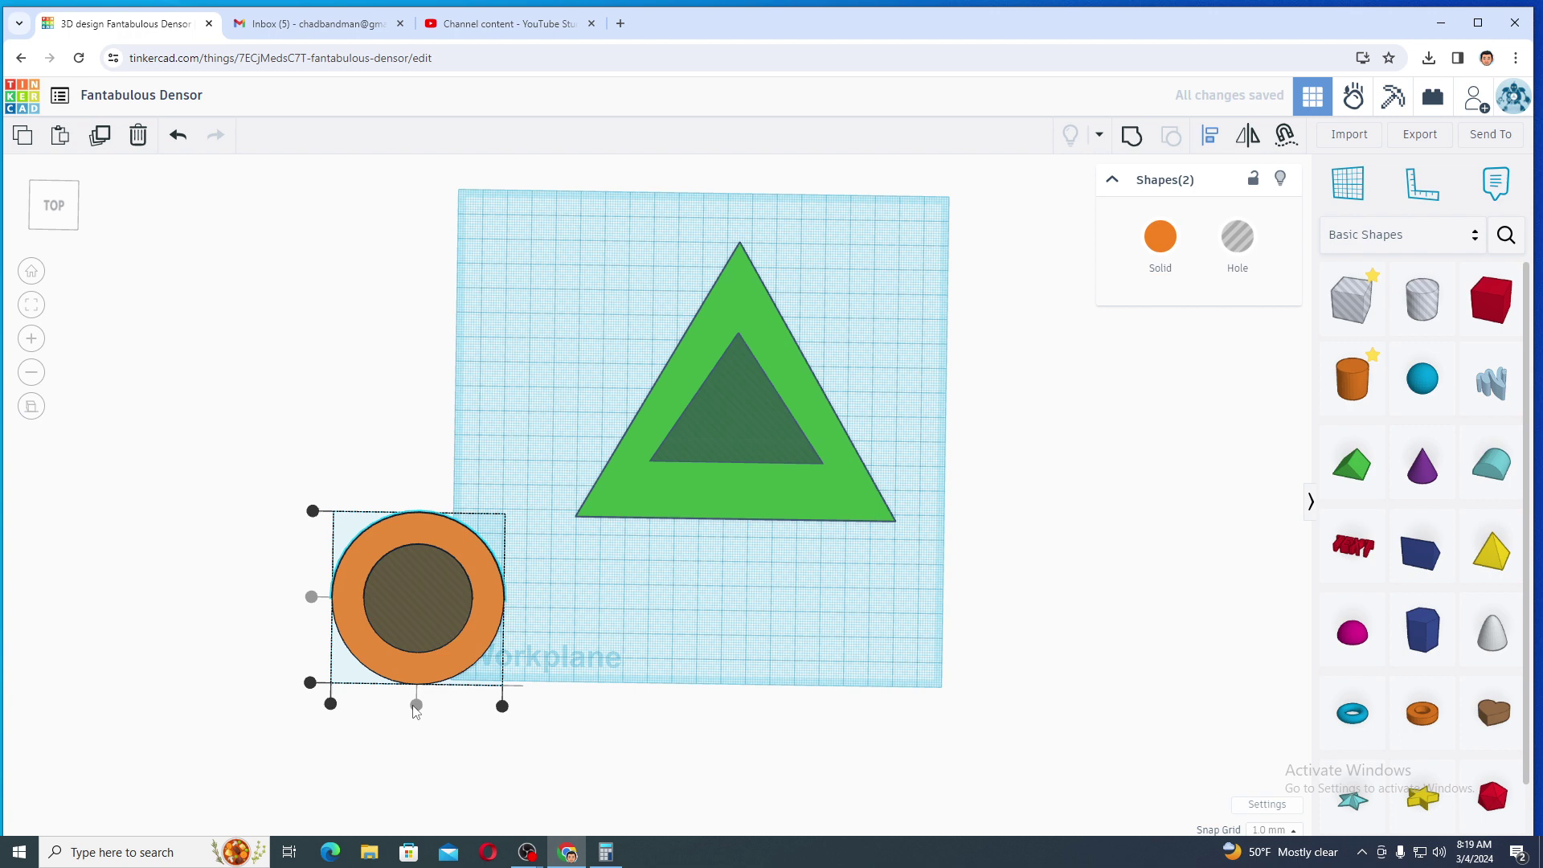
left_click(414, 599)
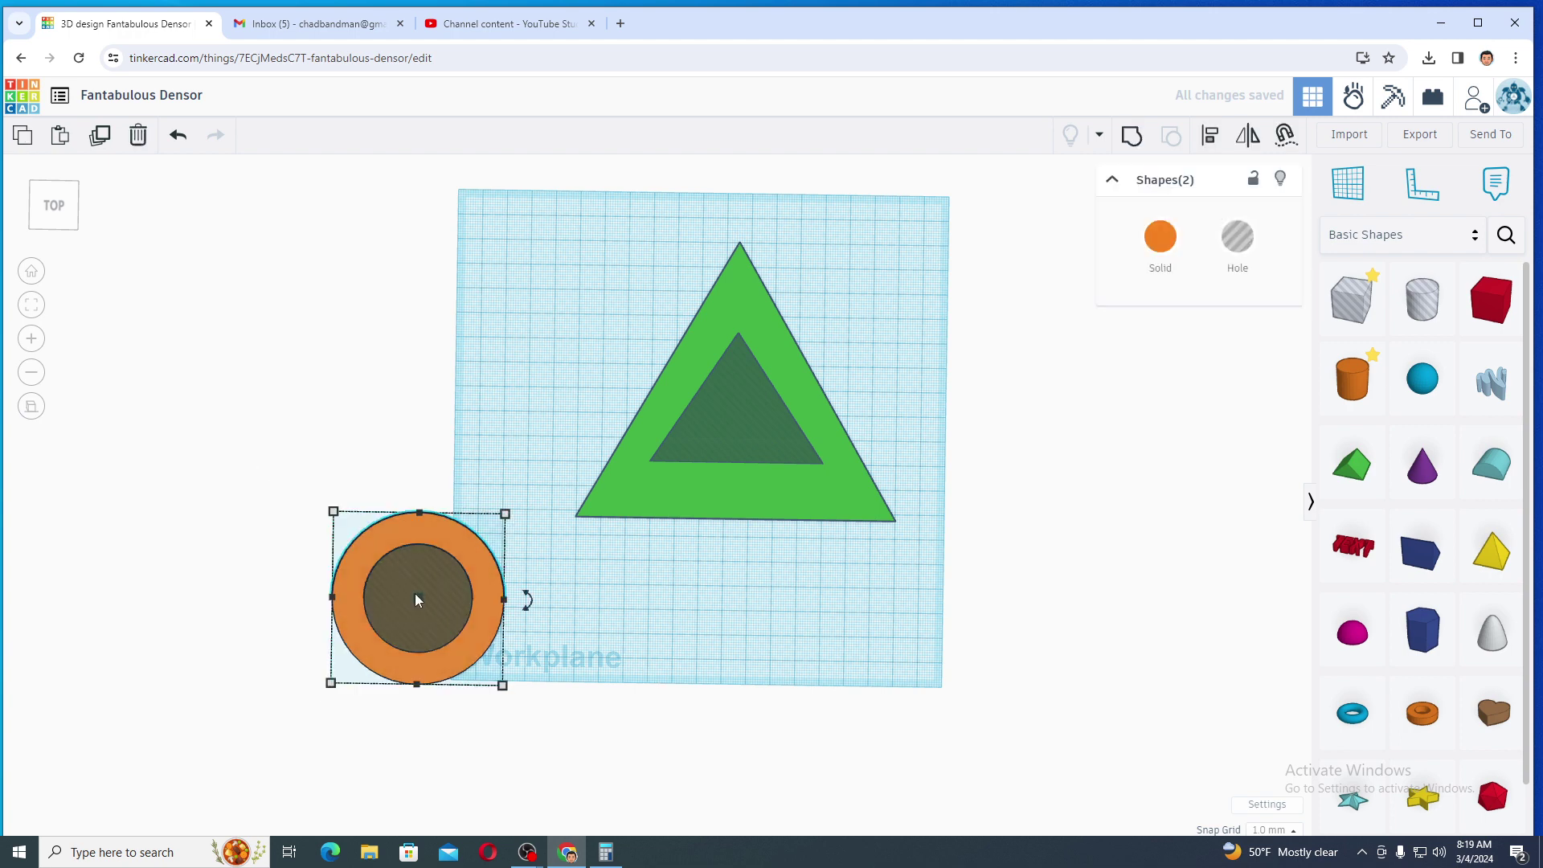
Step: Nudge both circles up and right until the ring overlaps the triangle's lower-left corner
key("Up")
key("Up")
key("Up")
key("Up")
key("Up")
key("Up")
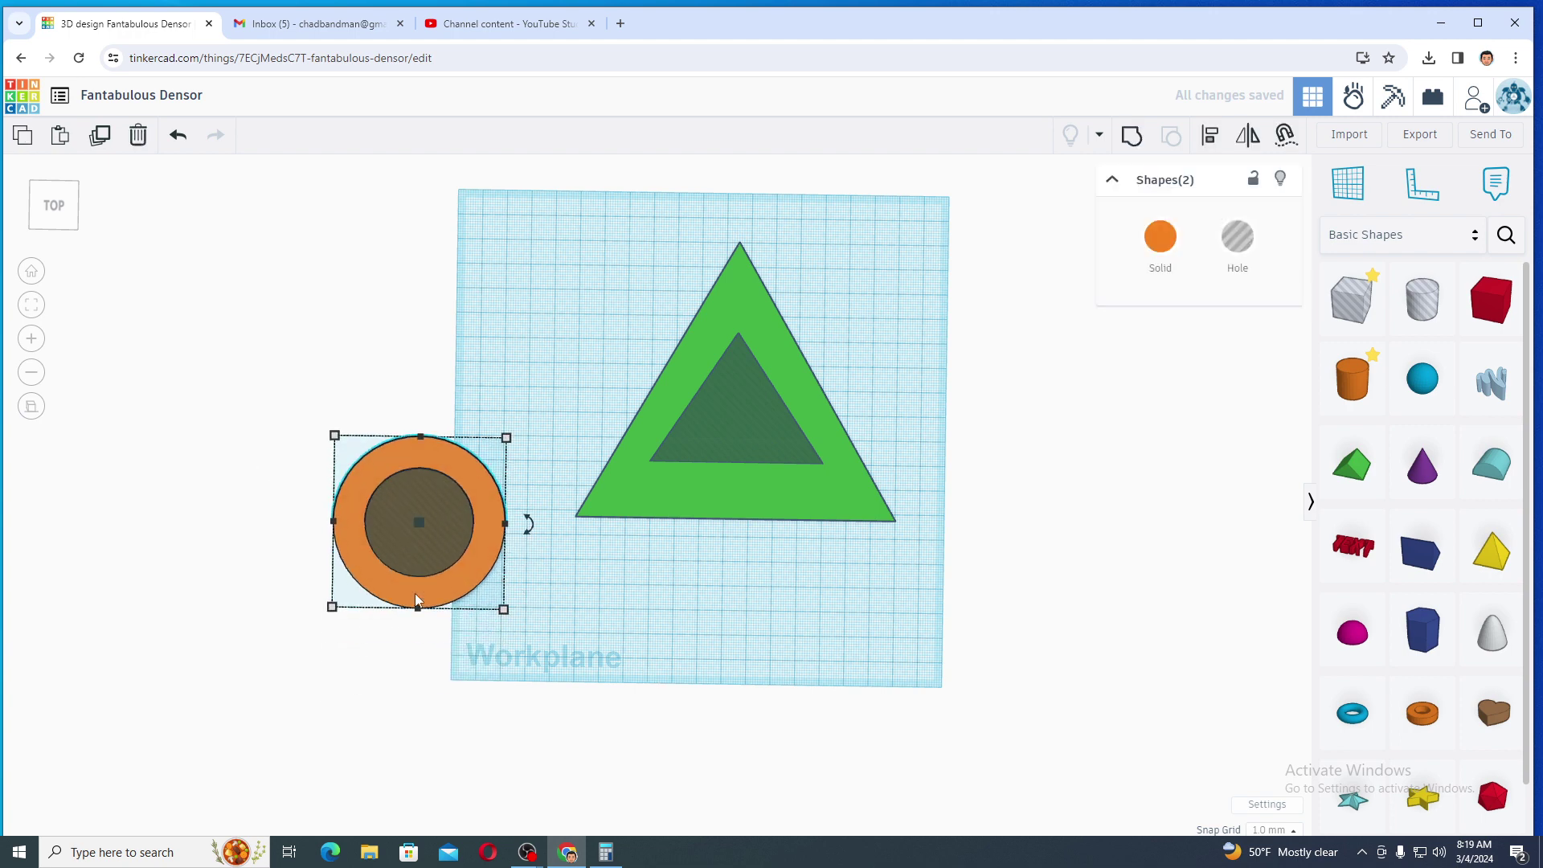
key("Up")
key("Up")
key("Up")
key("Right")
key("Right")
key("Right")
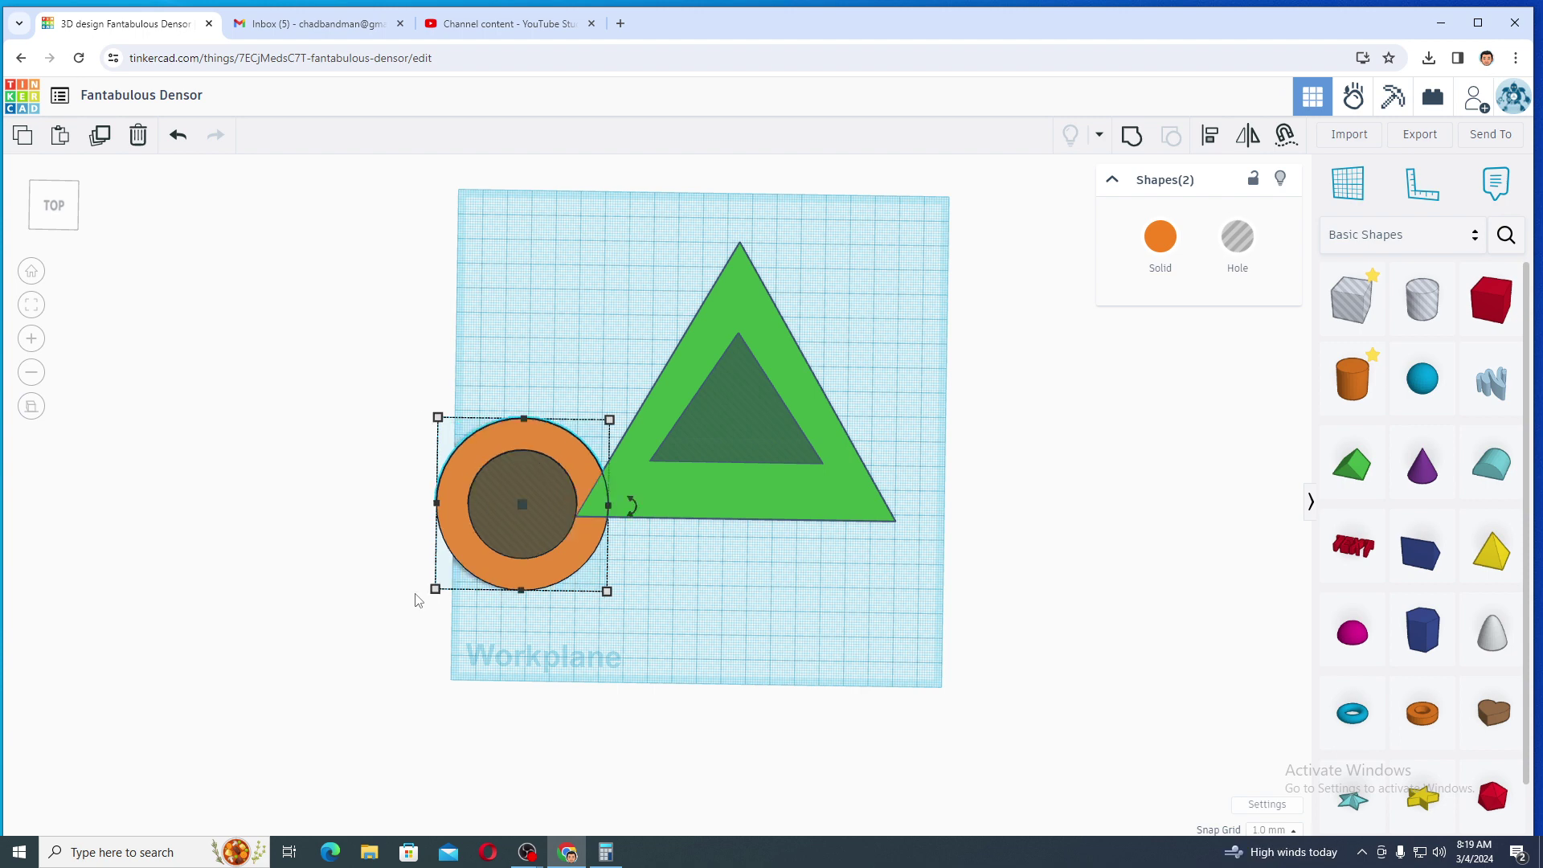
key("Right")
key("Right")
key("Right")
key("Down")
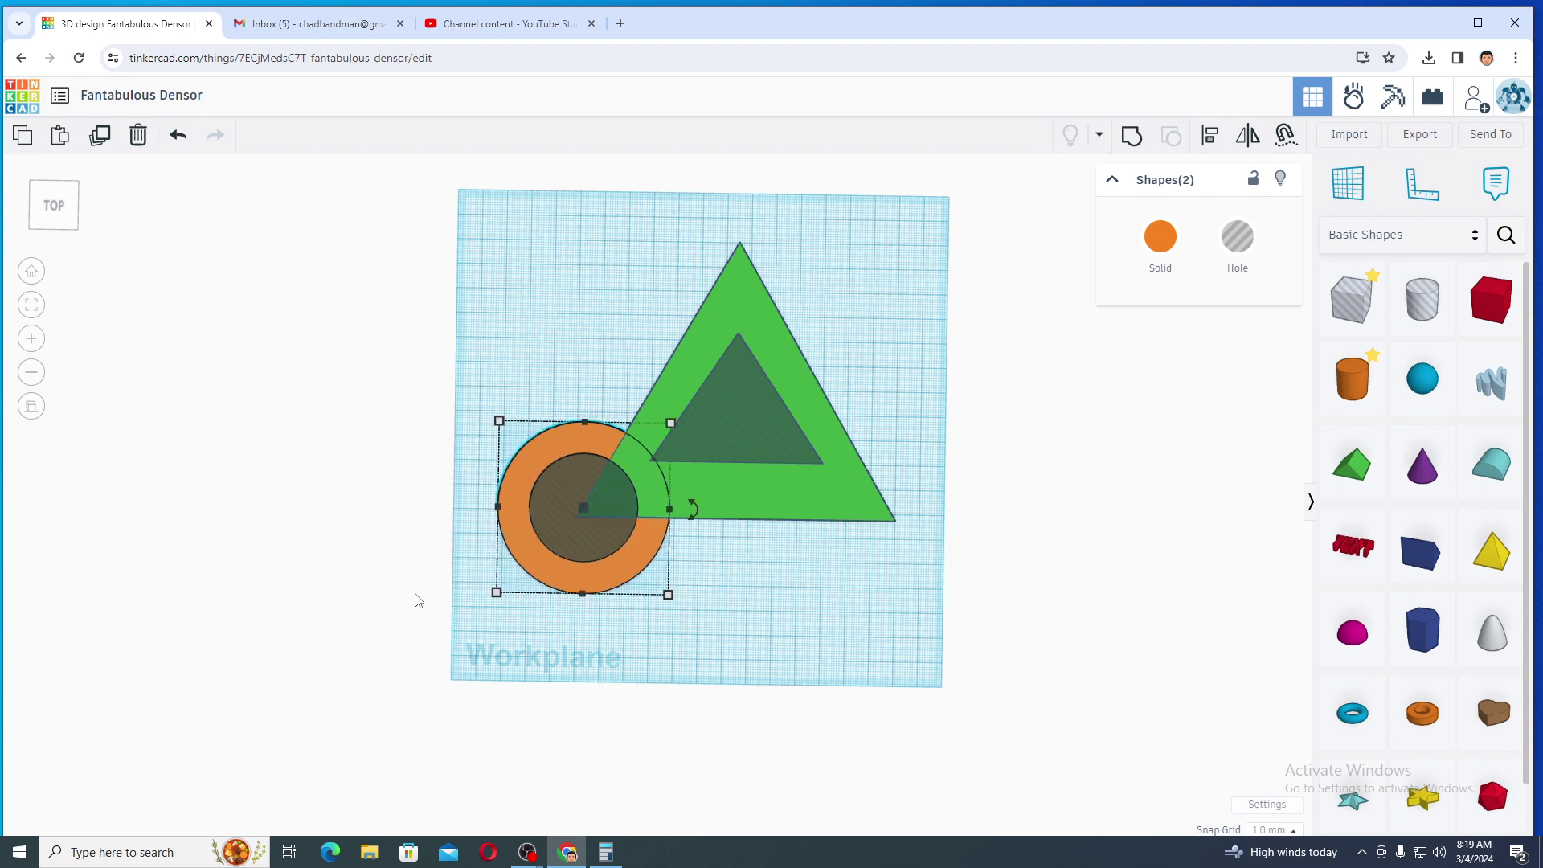
key("Left")
key("Down")
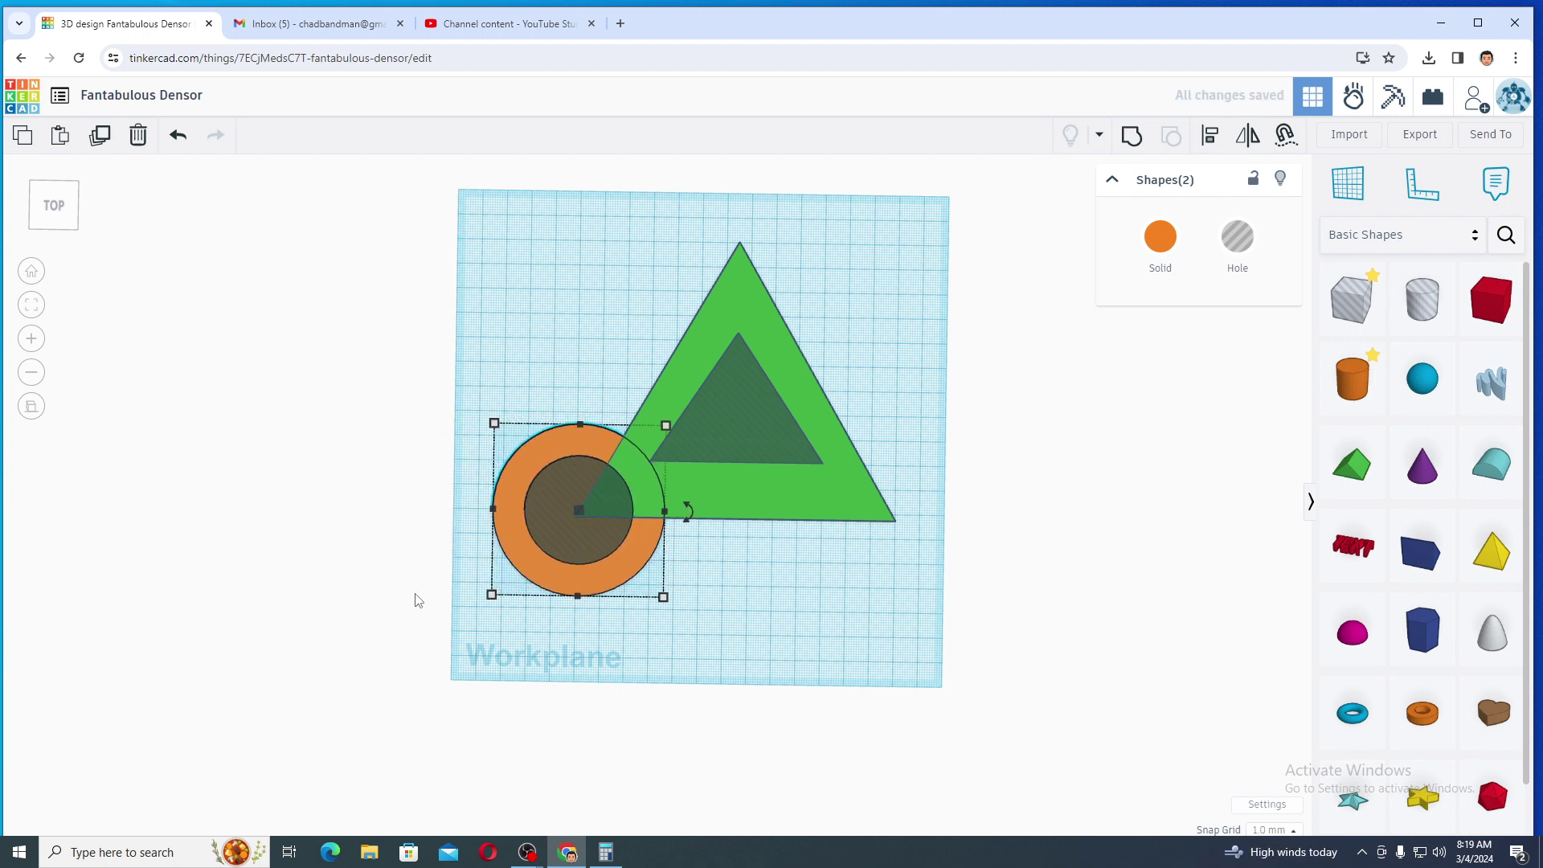
key("Down")
key("Down")
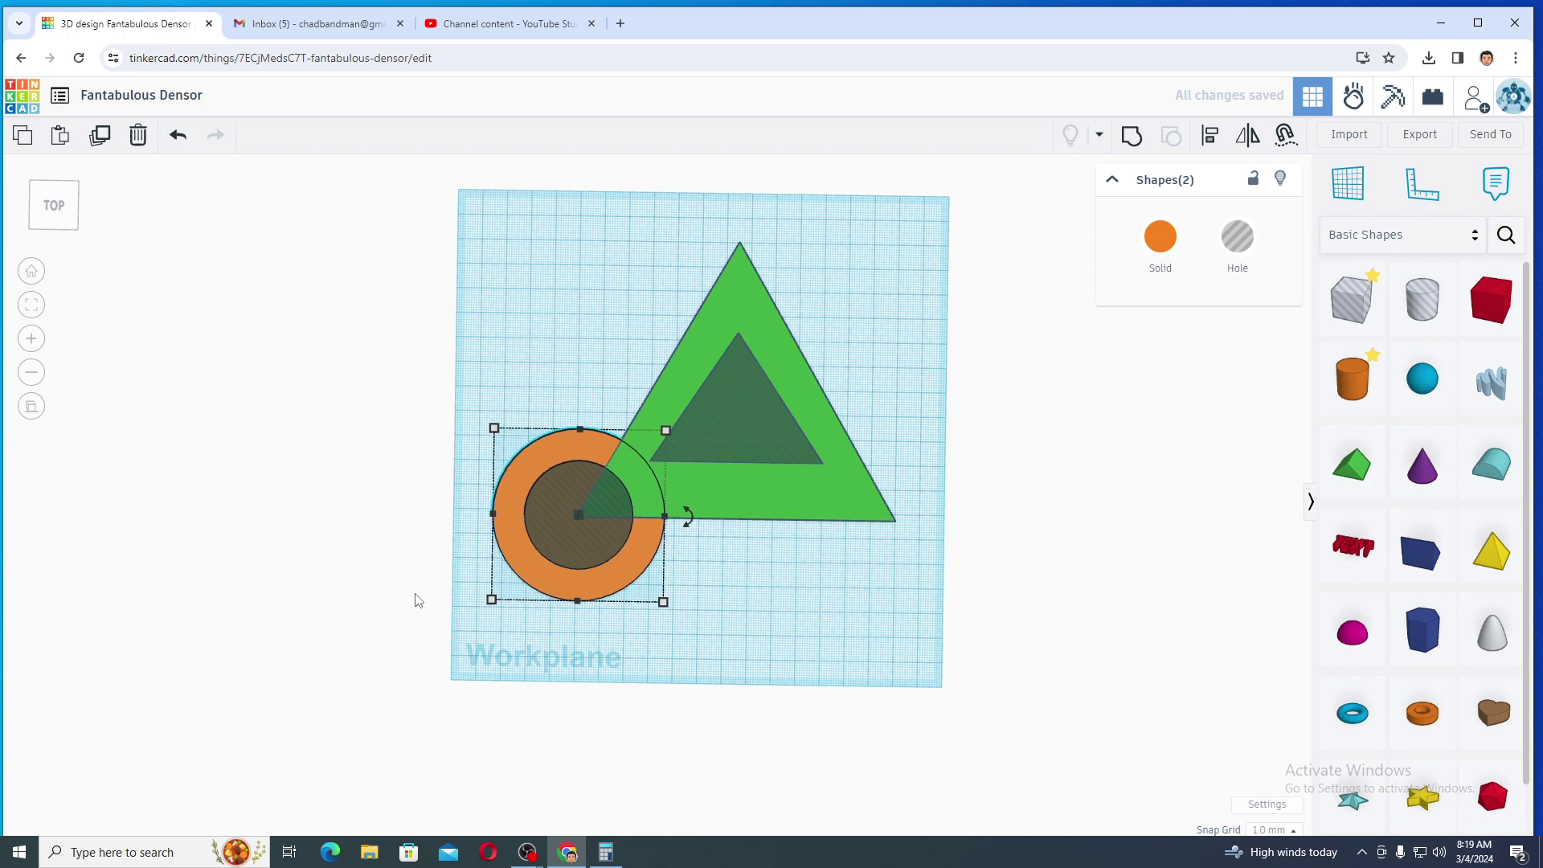
left_click(261, 22)
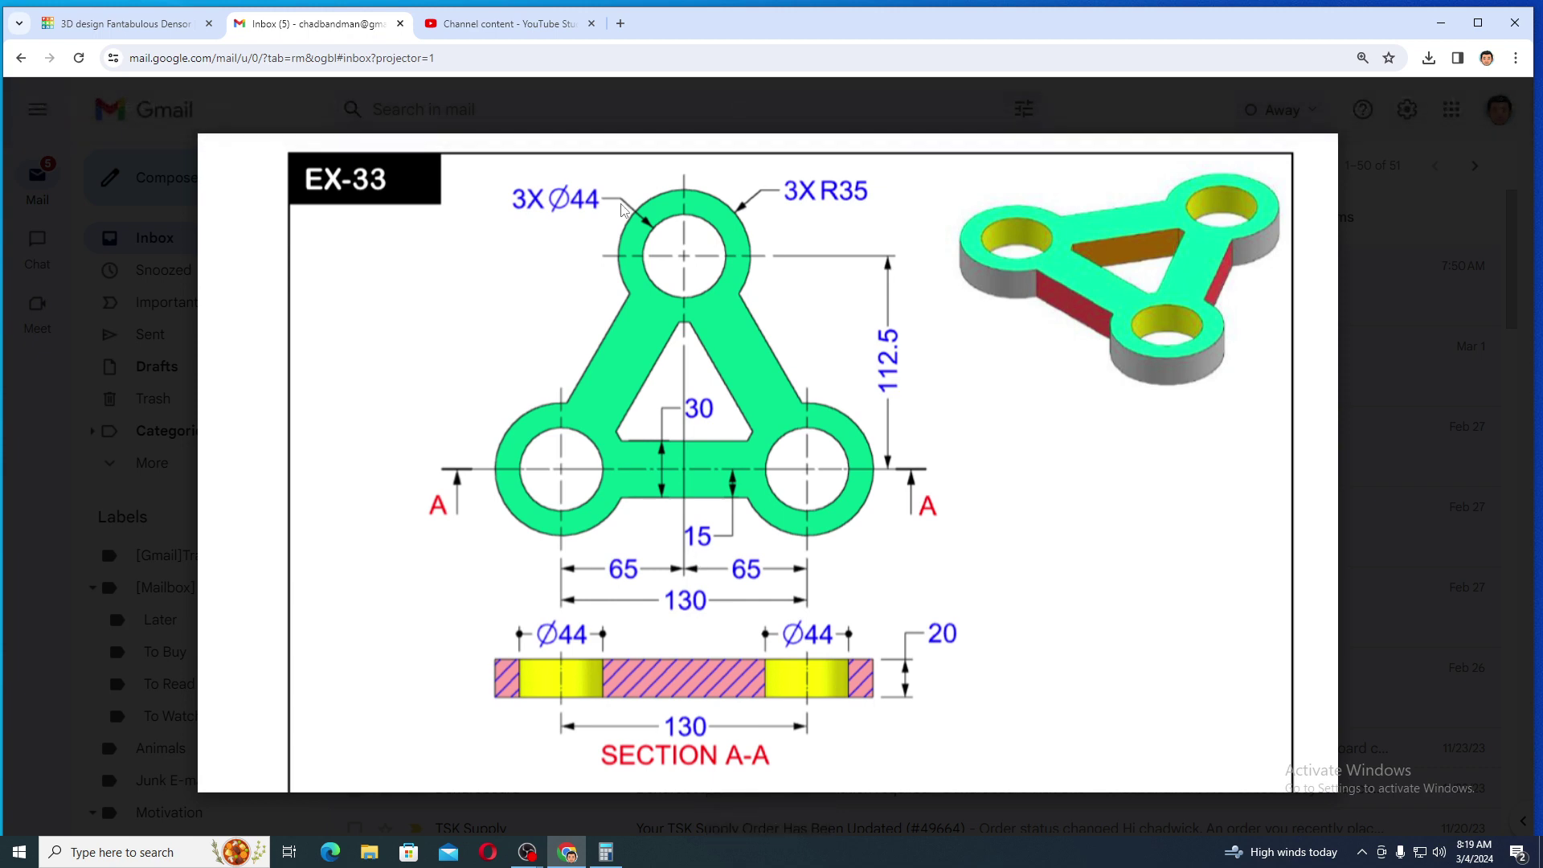
left_click(530, 27)
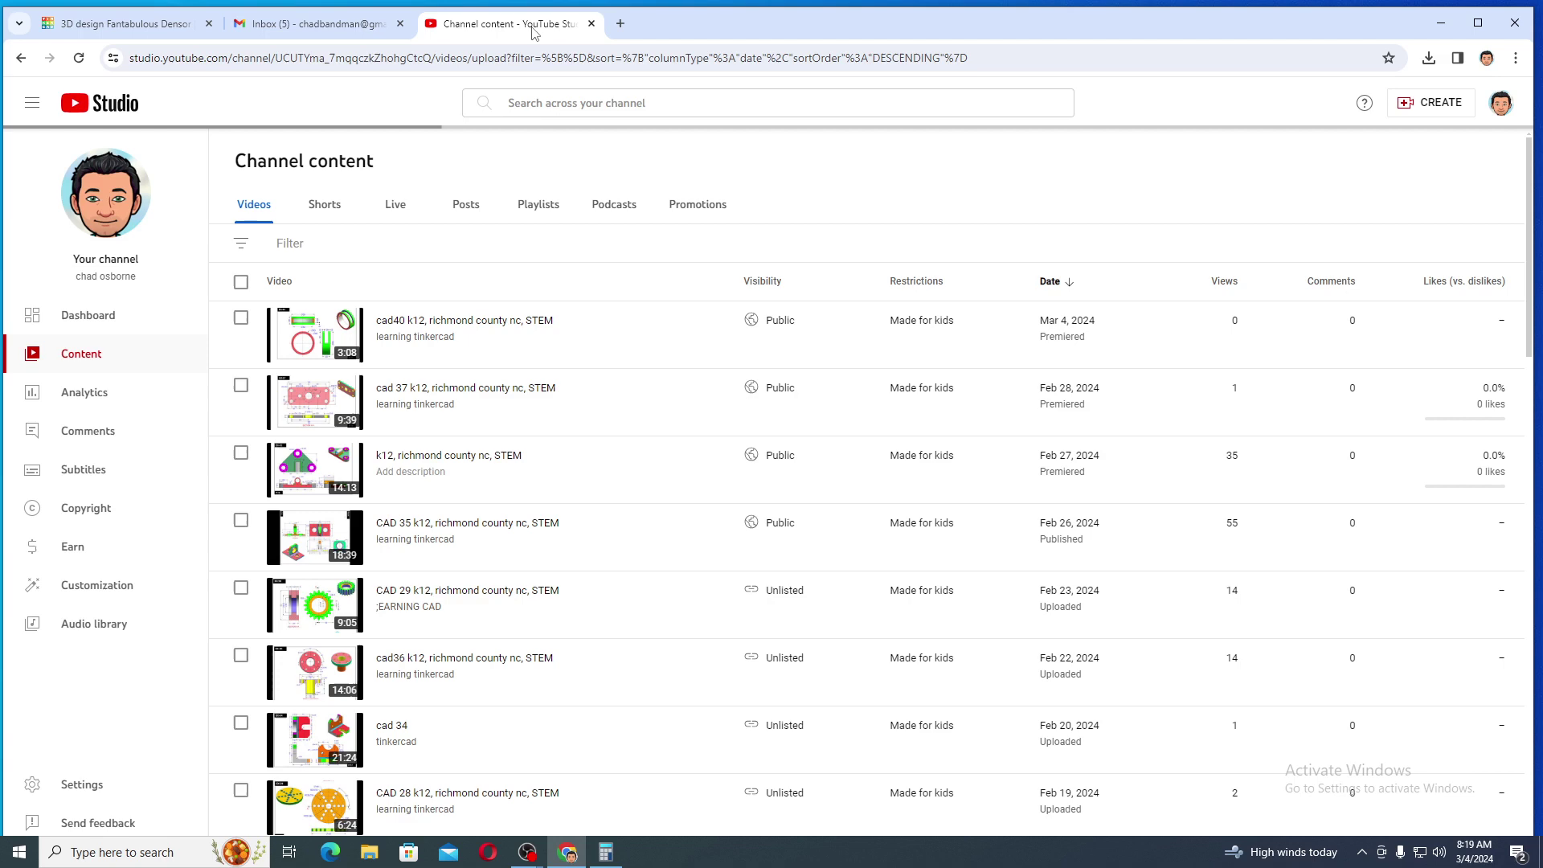
left_click(160, 23)
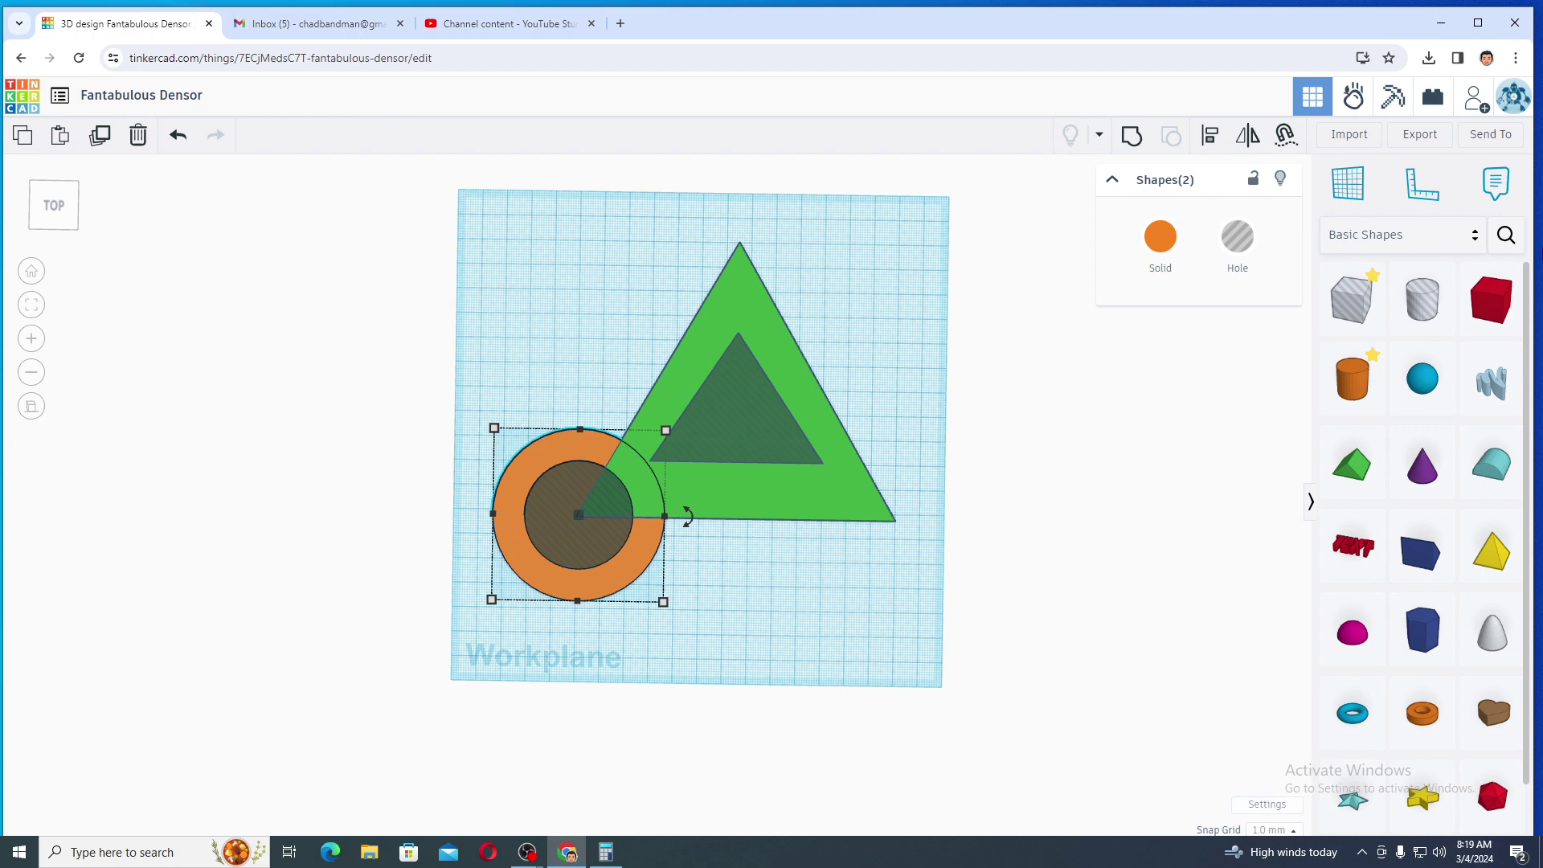
left_click(1492, 299)
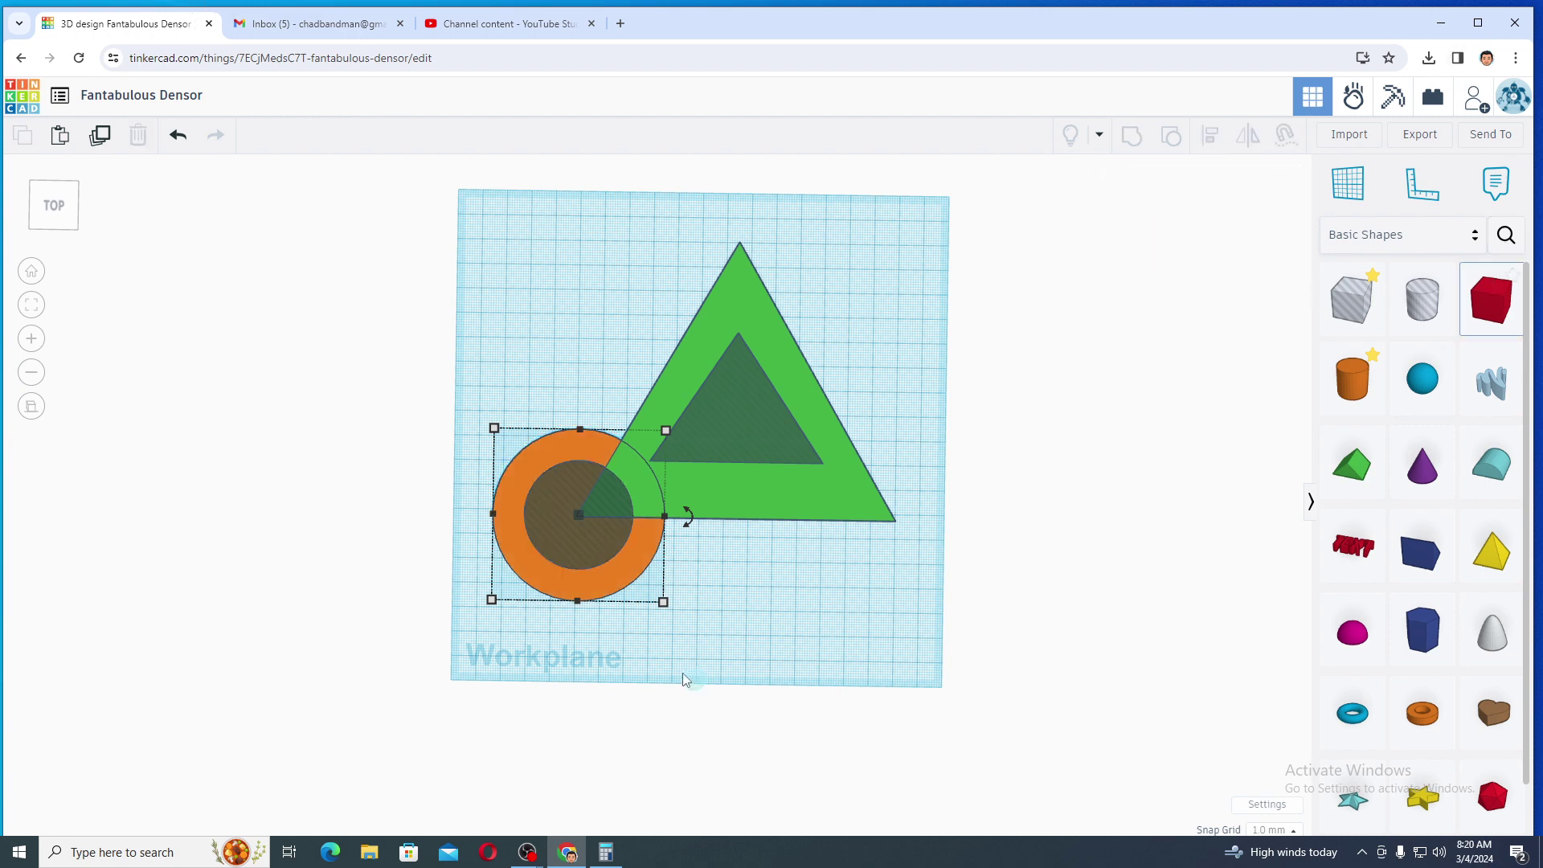
left_click(739, 648)
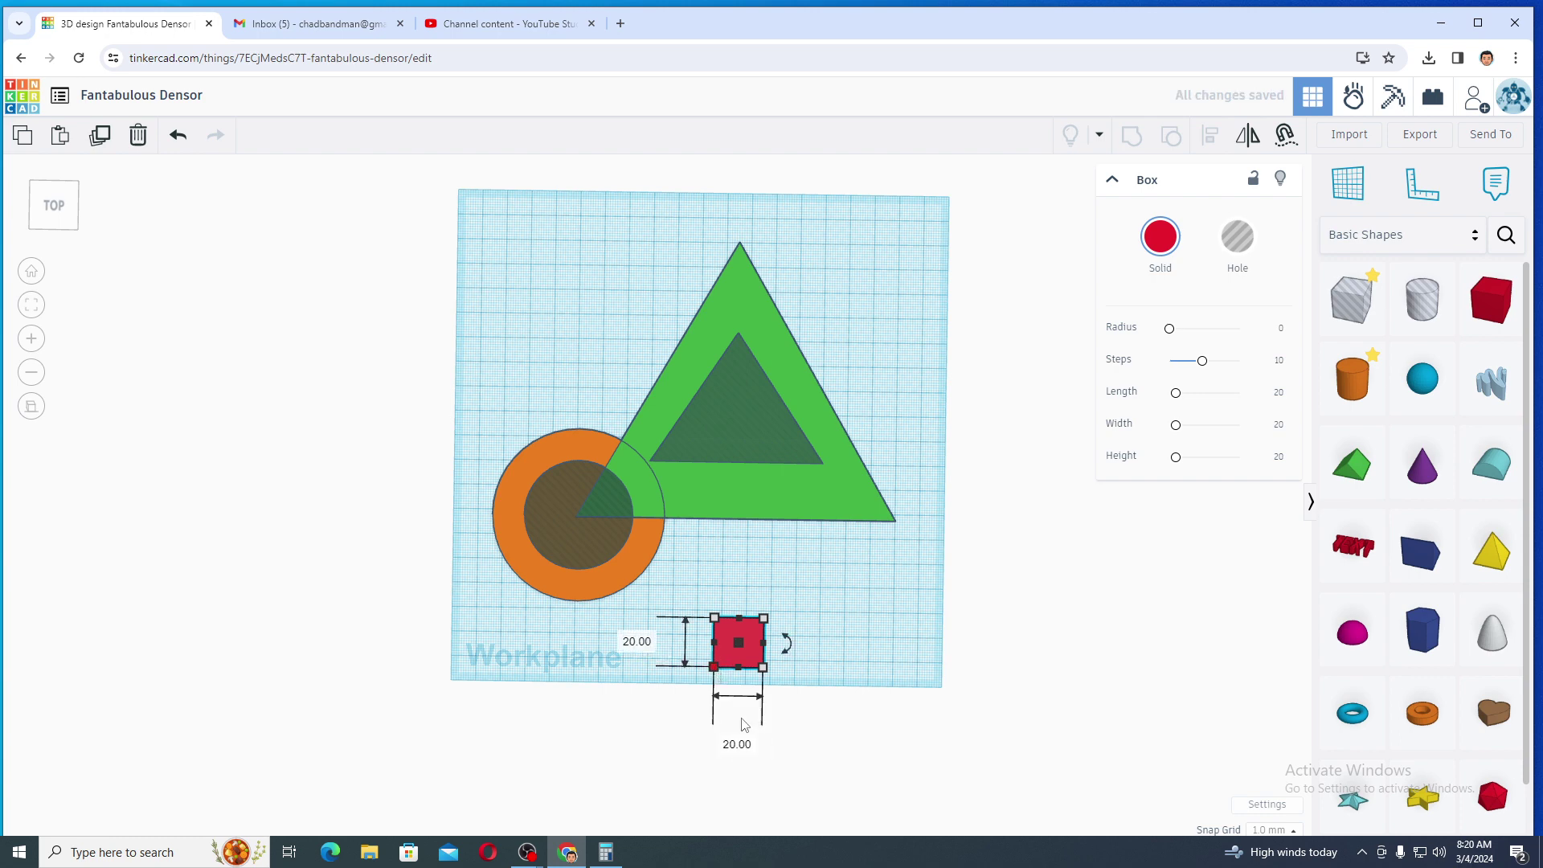
left_click(737, 744)
type("13")
type("0")
key("Return")
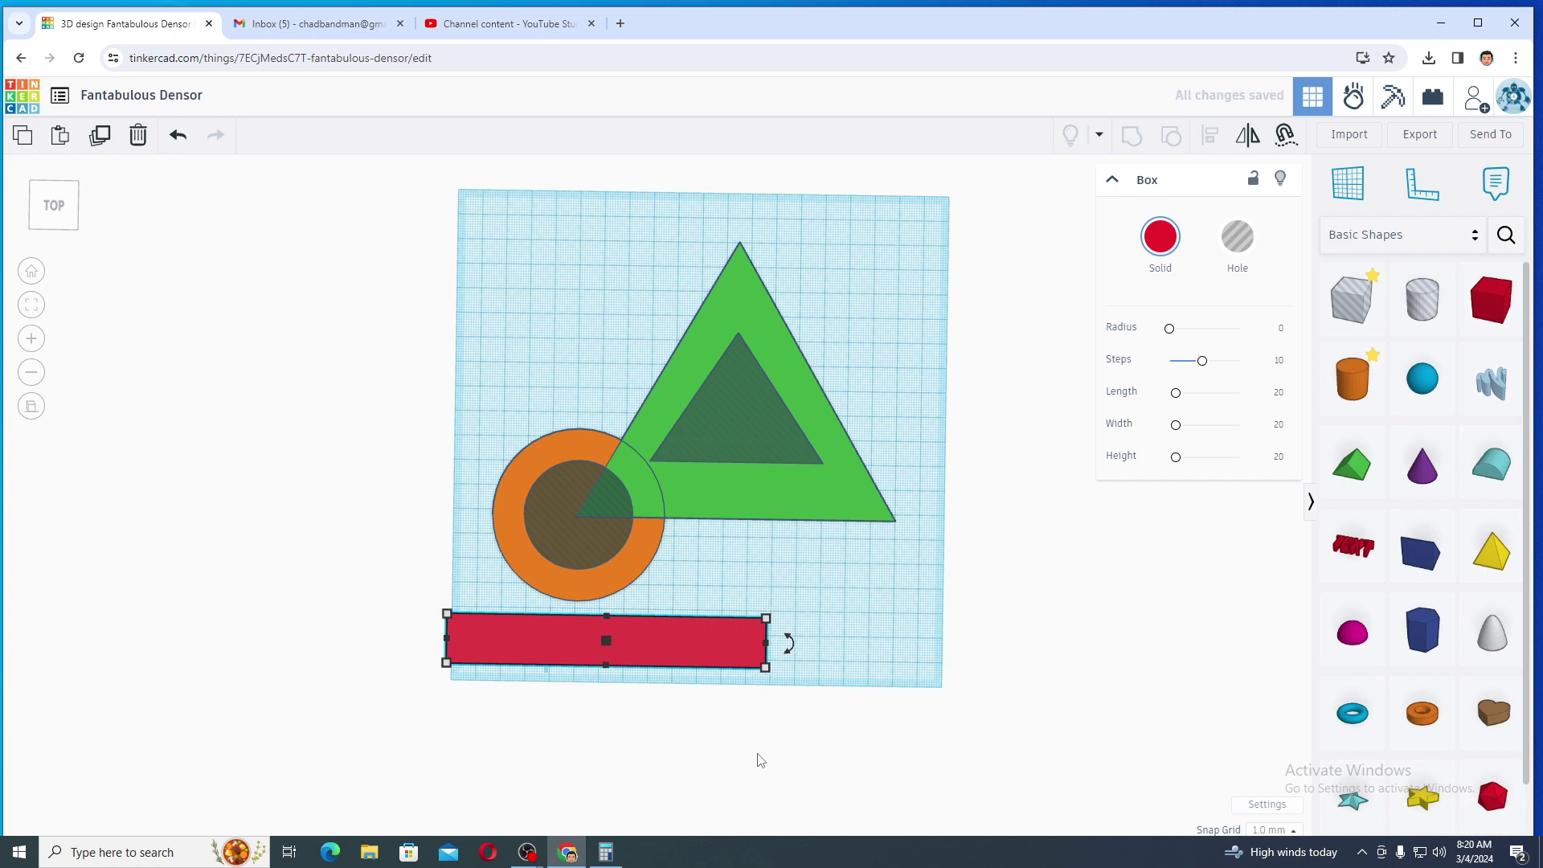
key("Right")
key("Right")
key("Right")
key("Right")
key("Right")
key("Right")
key("Right")
key("Right")
key("Right")
key("Right")
key("Right")
key("Right")
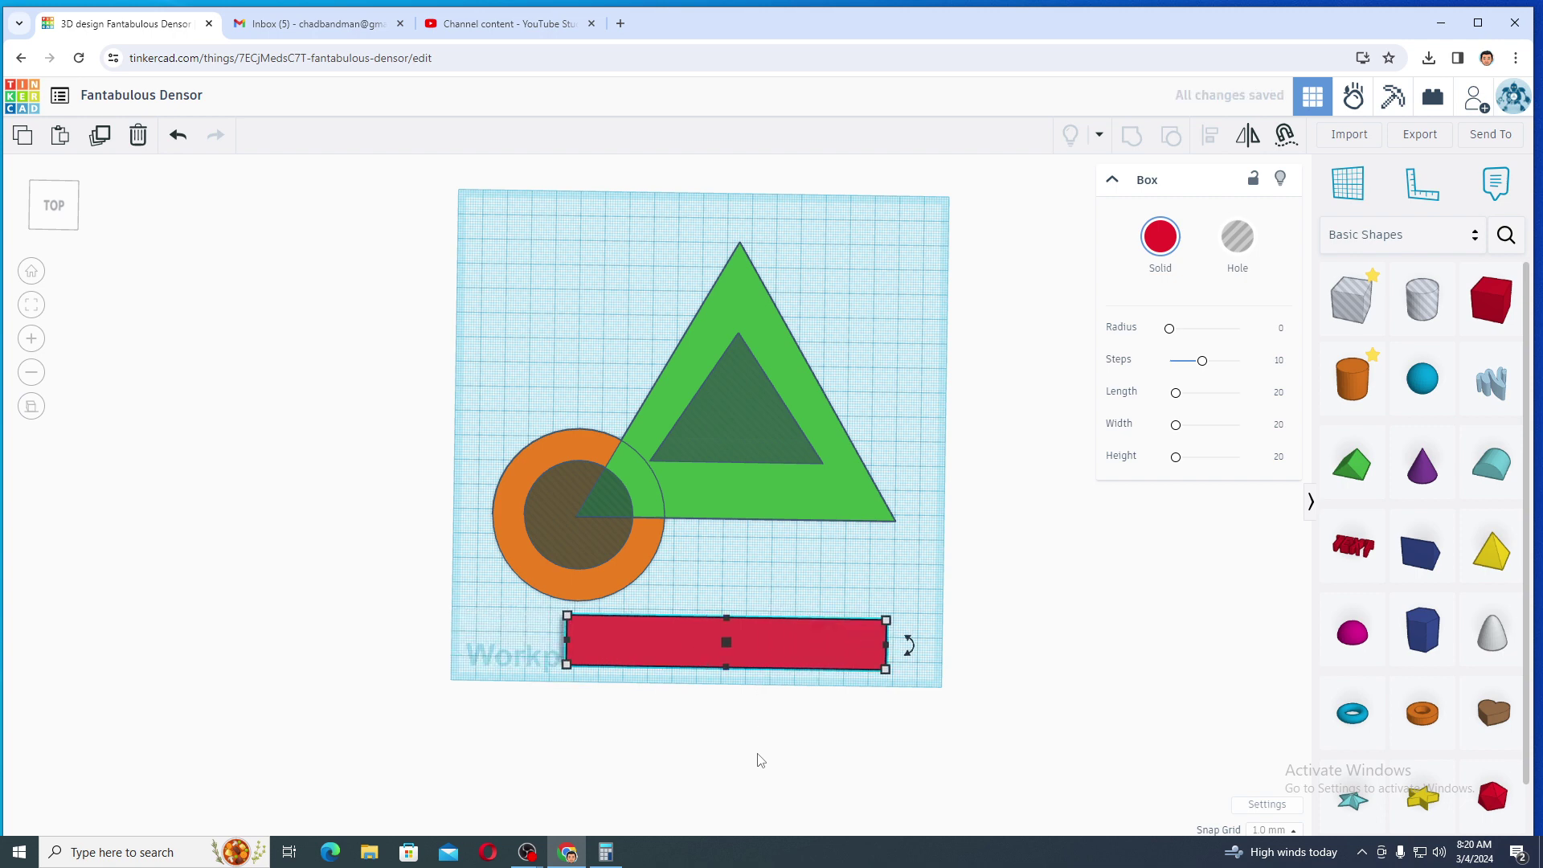
key("Right")
key("Right")
key("Right")
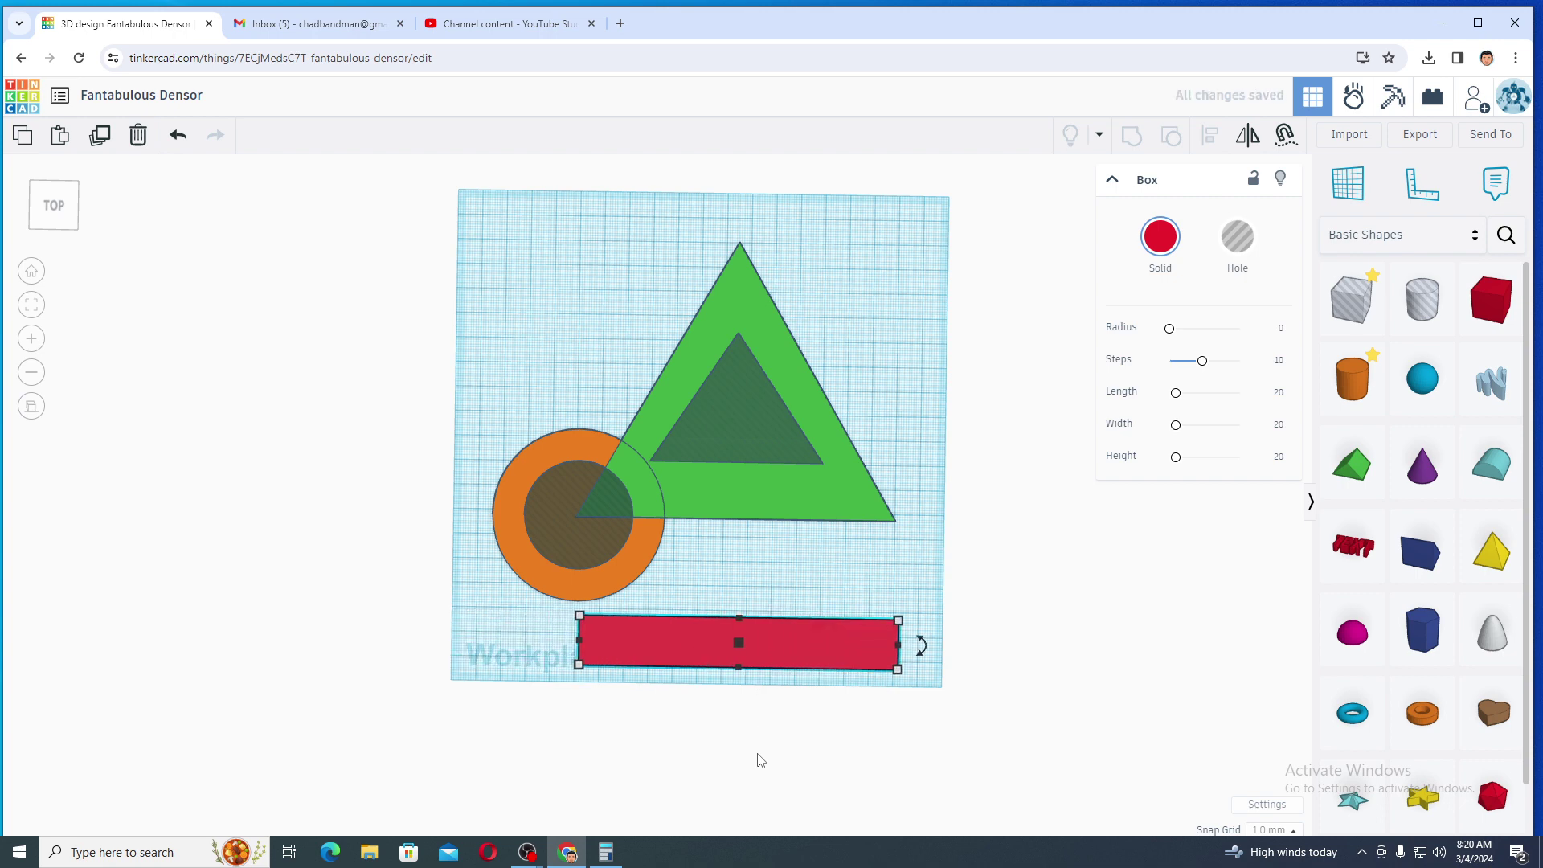
left_click(852, 581)
left_click(852, 514)
left_click(845, 631)
left_click(930, 598)
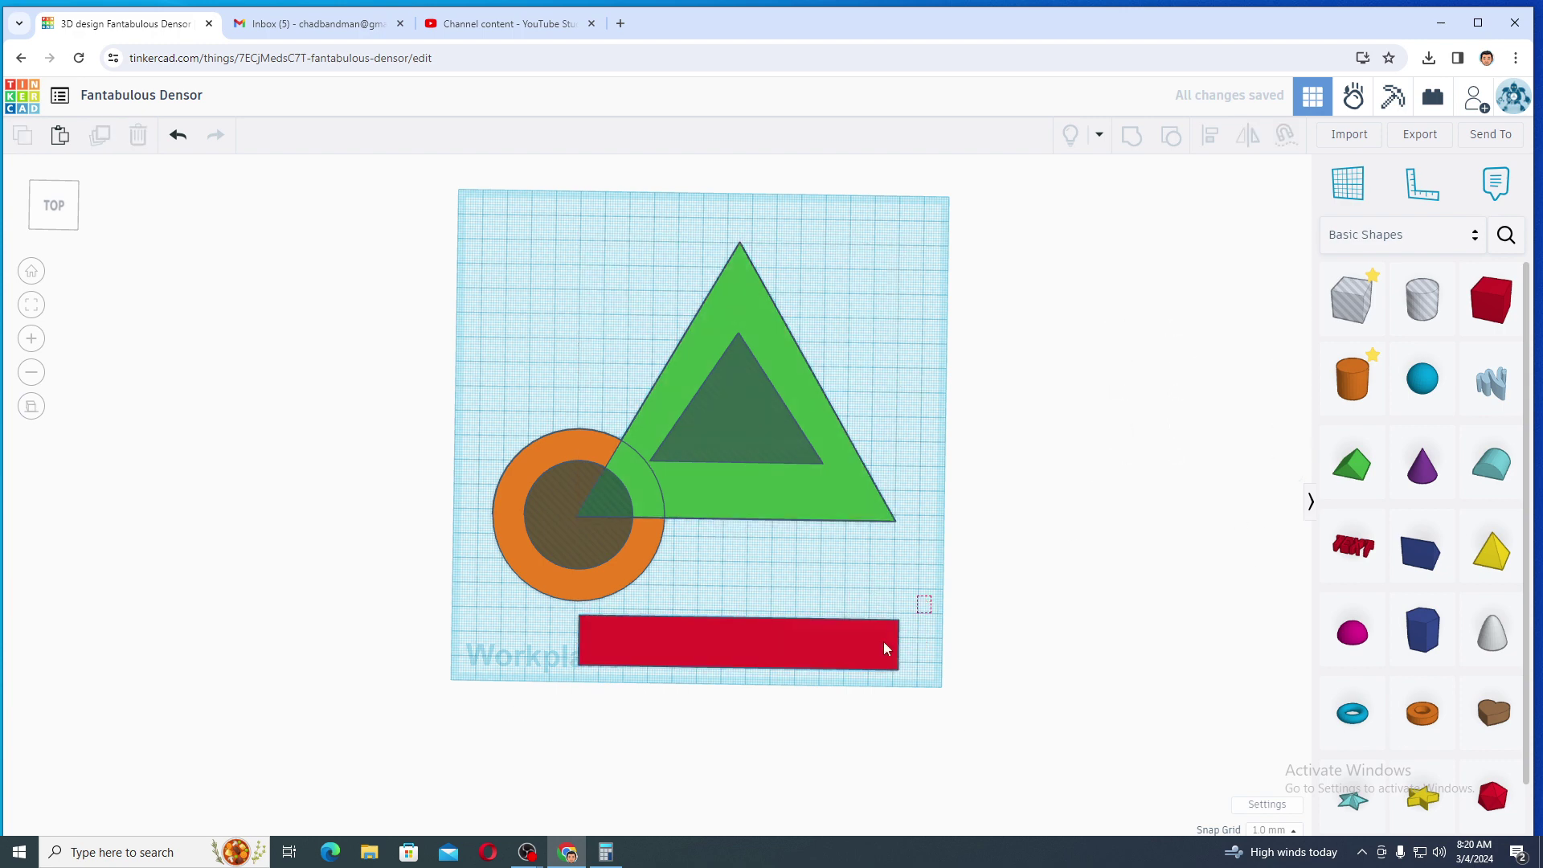
left_click(824, 643)
key("Delete")
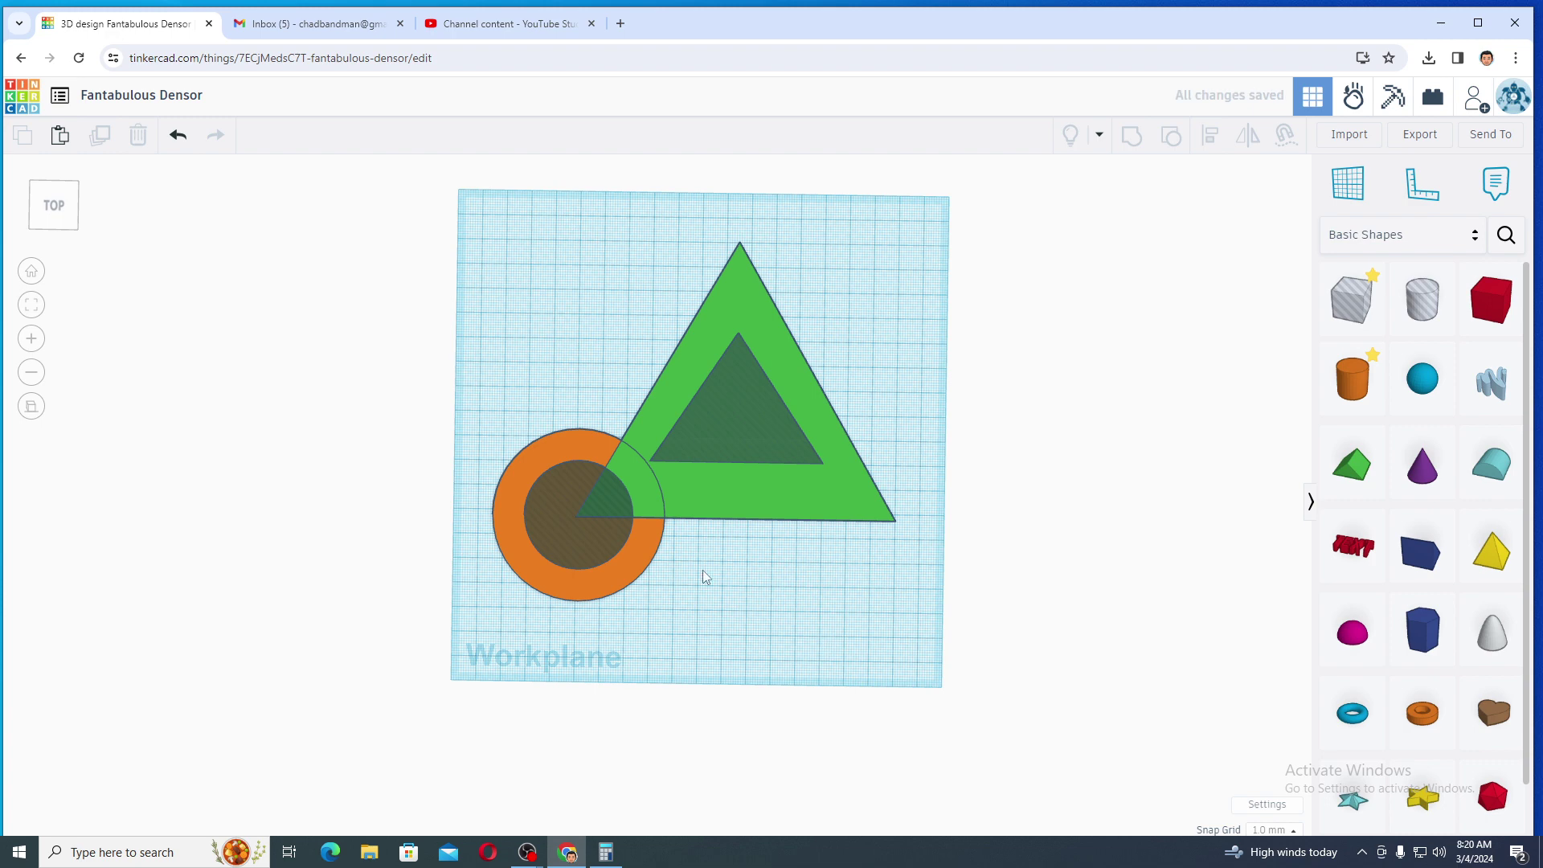
Step: Copy the left ring boss and its hole, then shift the copy onto the bottom-right corner
left_click_drag(455, 458, 564, 567)
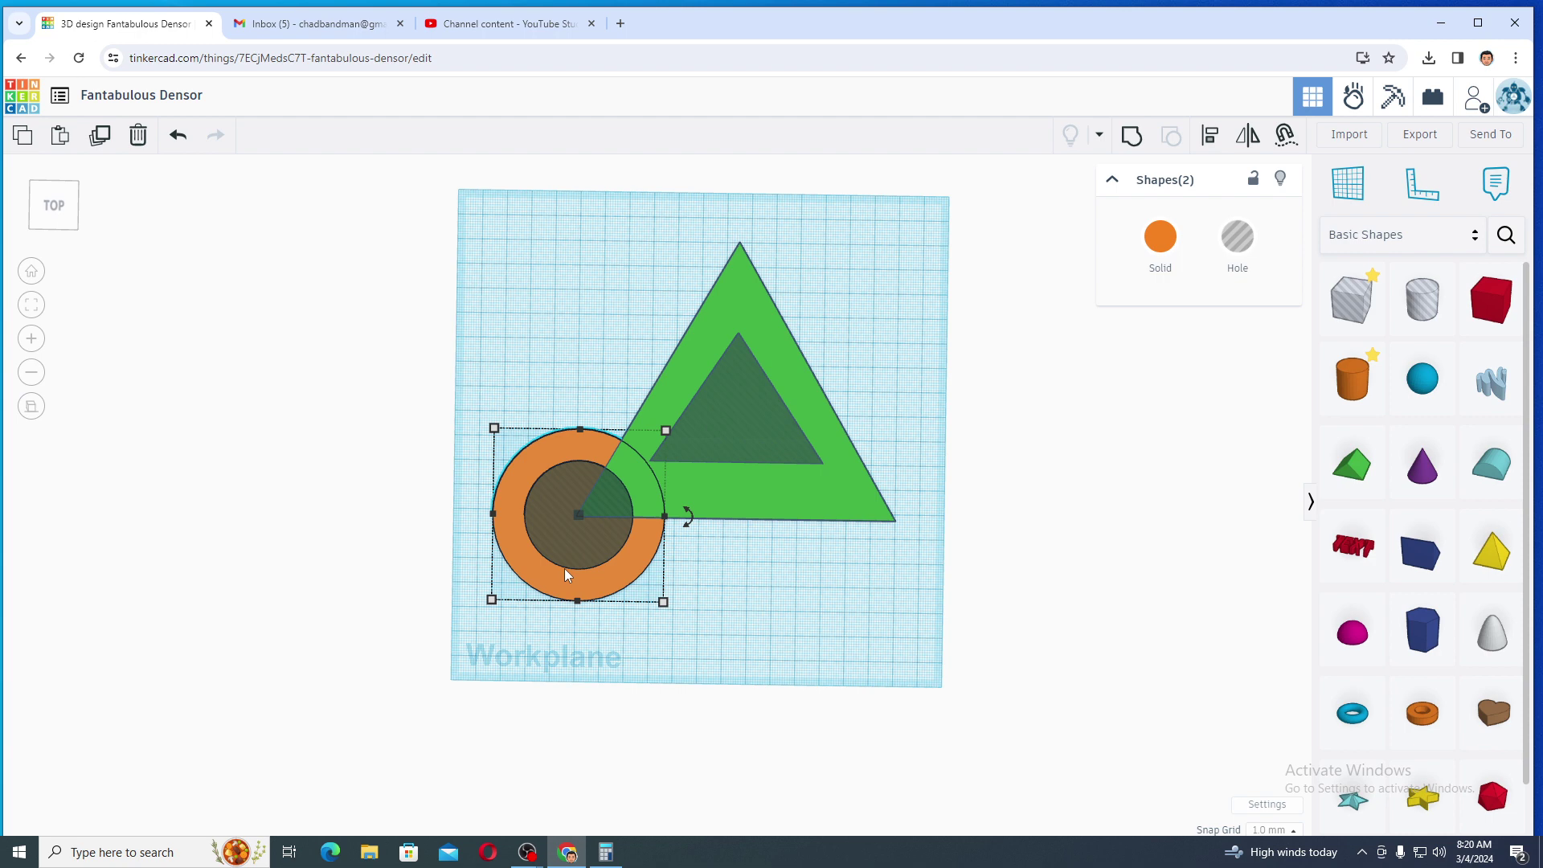
key("ctrl+c")
key("ctrl+v")
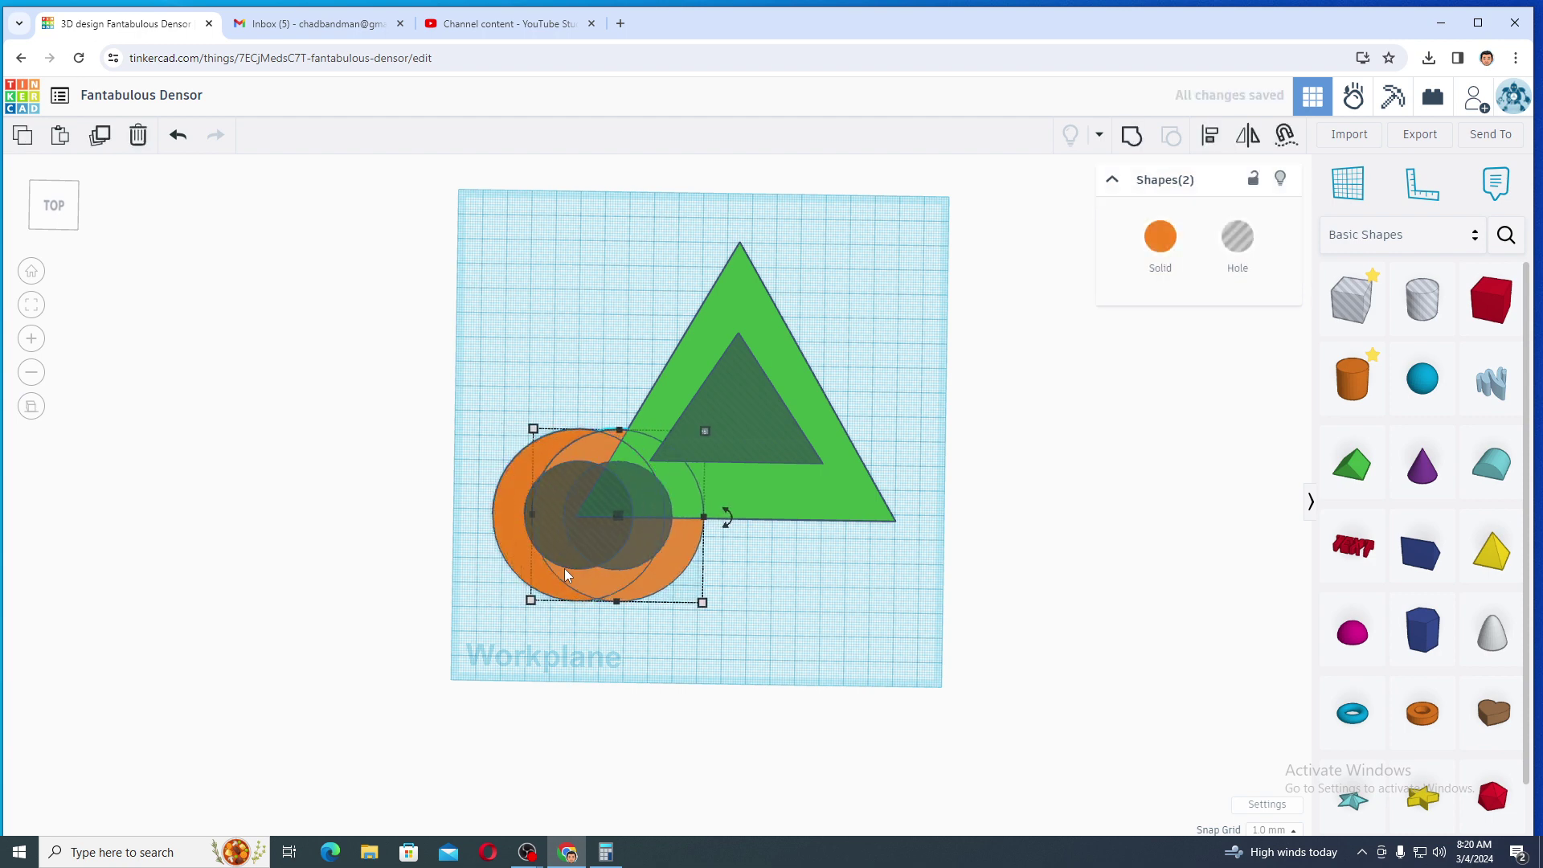
key("shift+Right")
key("shift+Right")
key("shift+Right")
key("shift+Right")
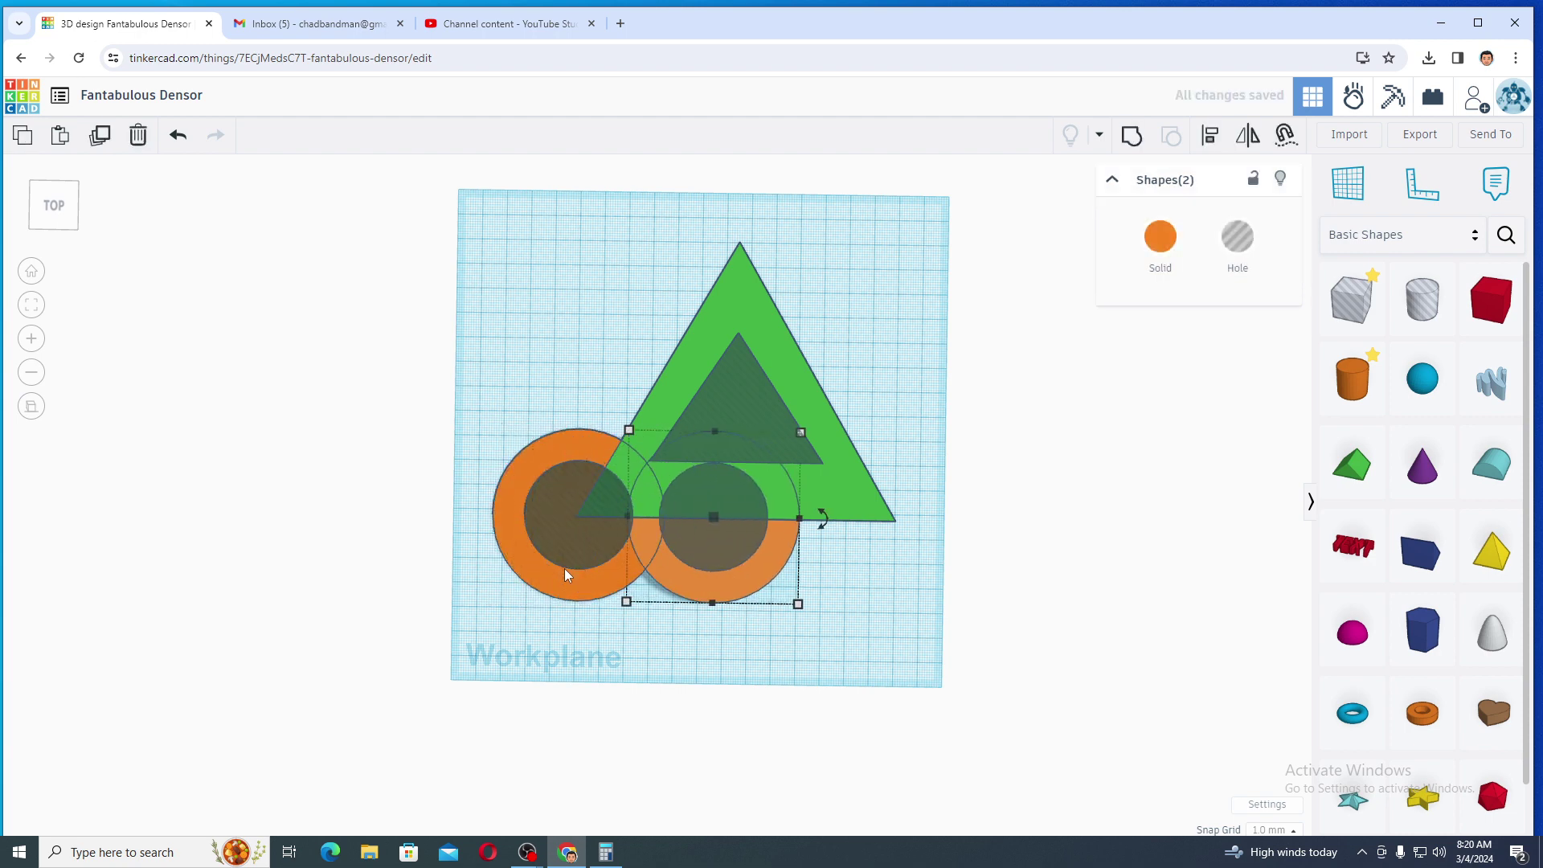
key("shift+Right")
key("shift+Right")
key("shift+Right")
key("shift+Right")
key("shift+Right")
key("shift+Right")
key("shift+Right")
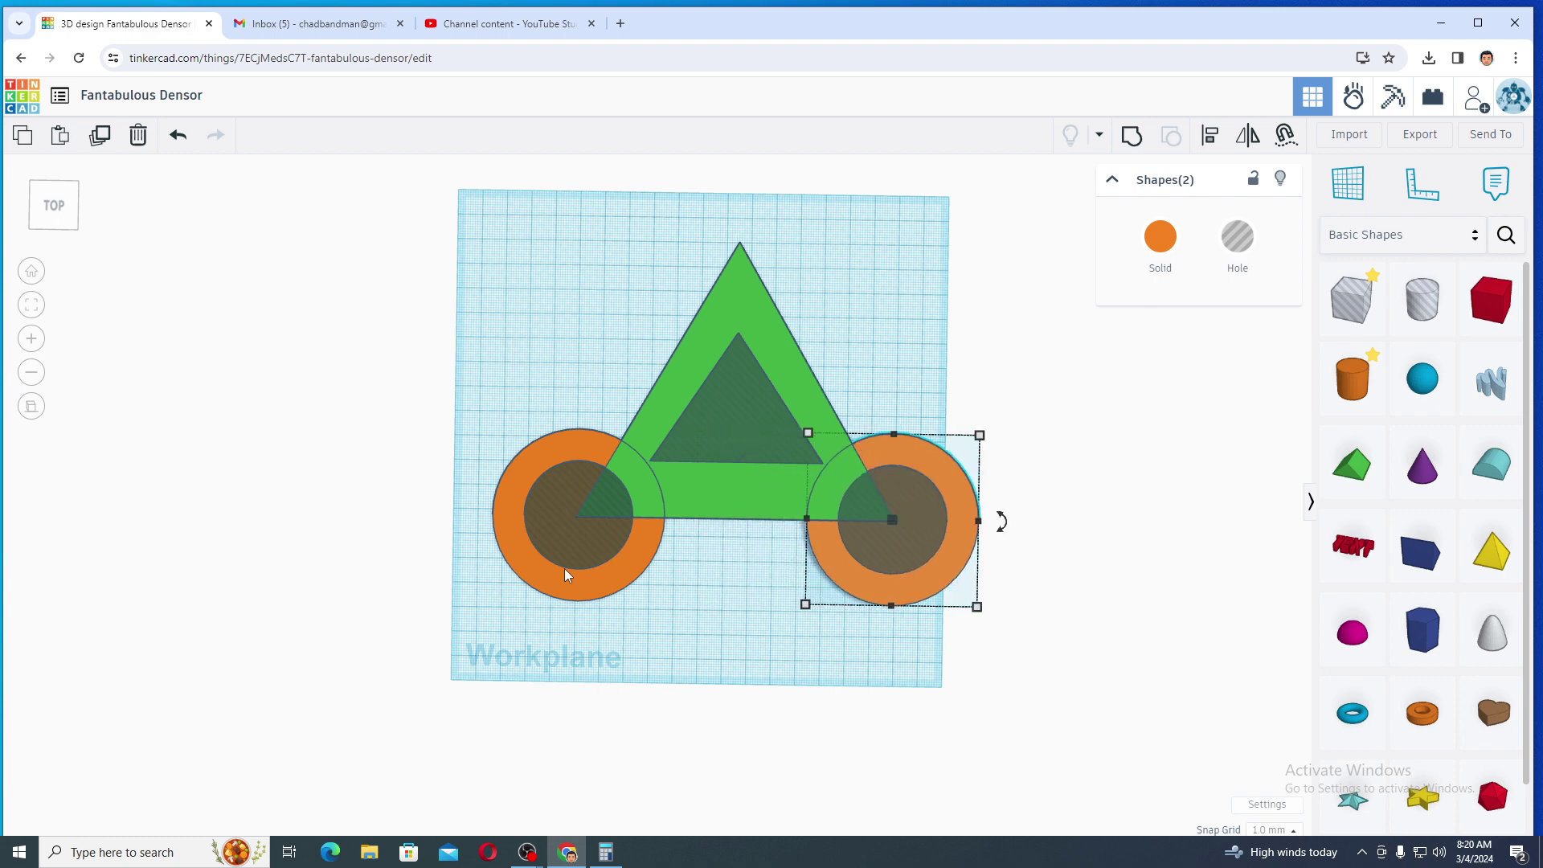
key("Right")
left_click(446, 607)
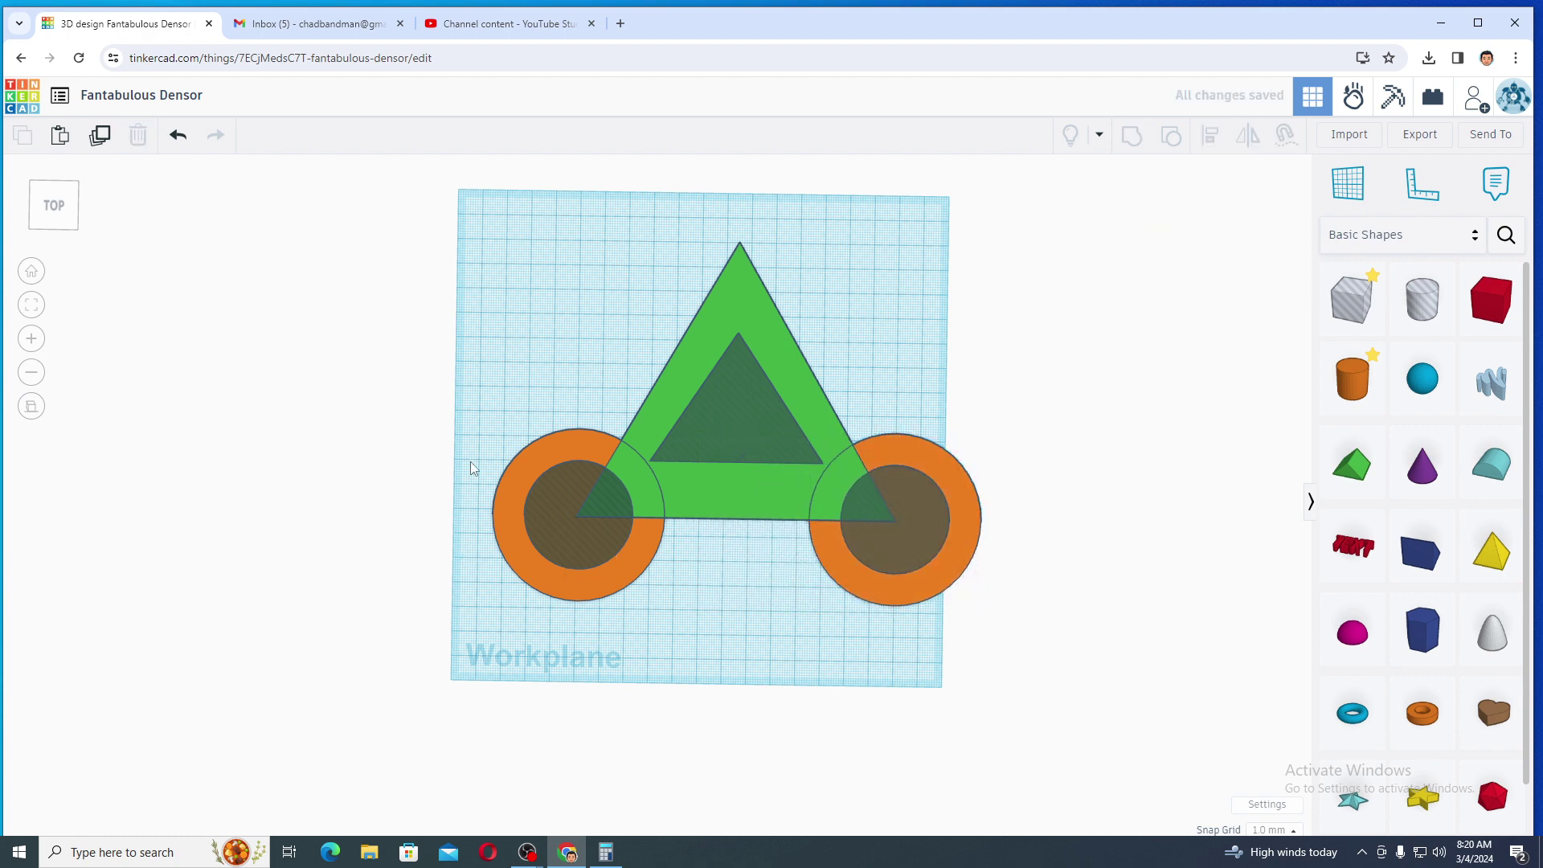
Step: Copy the left ring boss and its hole, then move the copy up and right onto the apex
left_click_drag(471, 462, 536, 597)
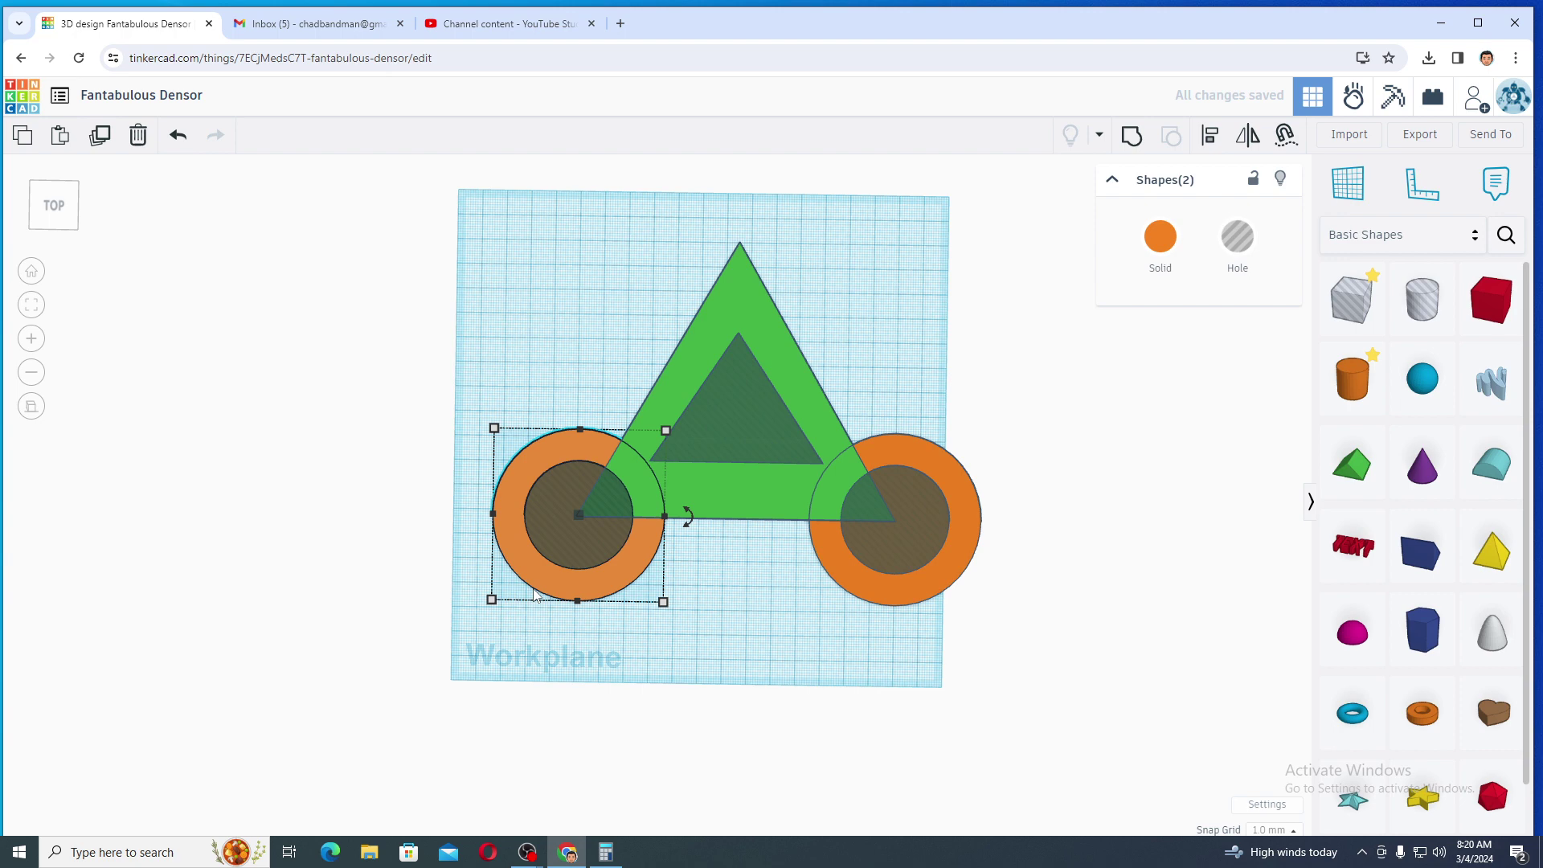
key("Up")
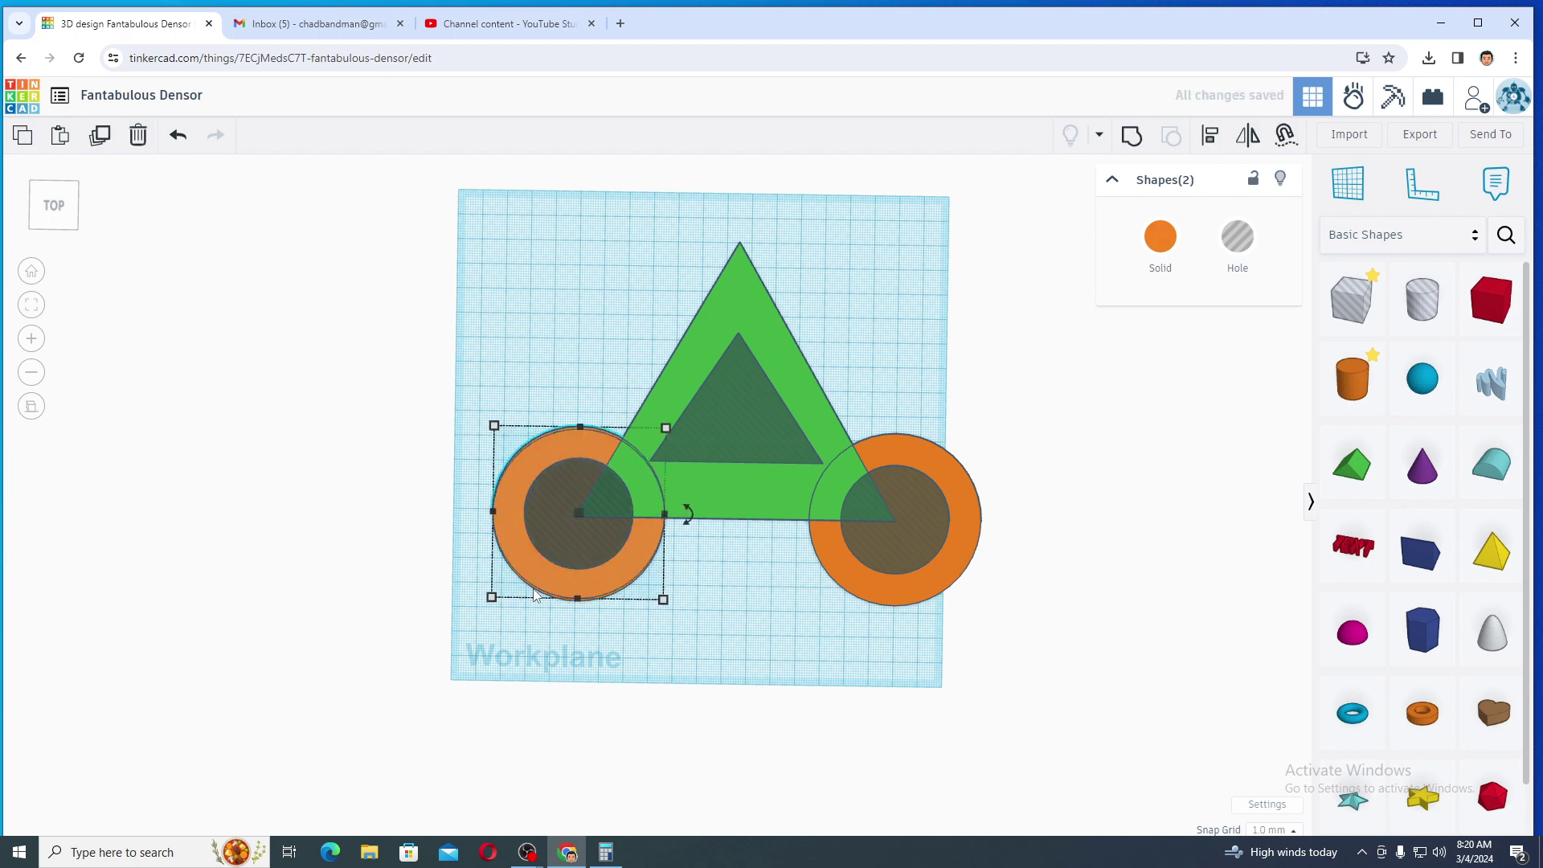
key("Up")
key("shift+Up")
key("shift+Up")
key("shift+Up")
key("shift+Up")
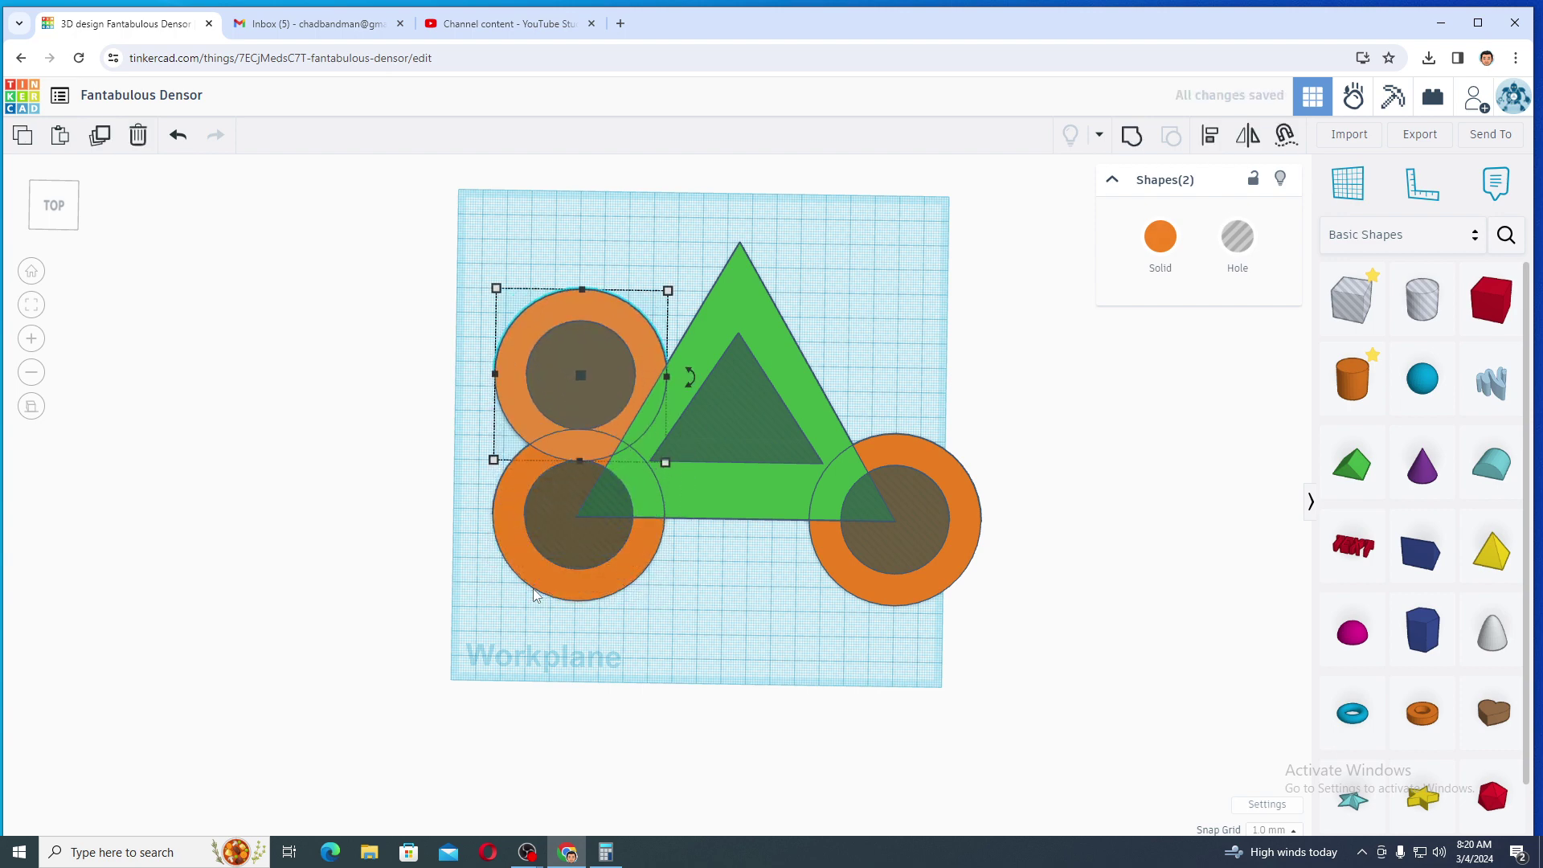
key("shift+Up")
key("shift+Up")
key("shift+Up")
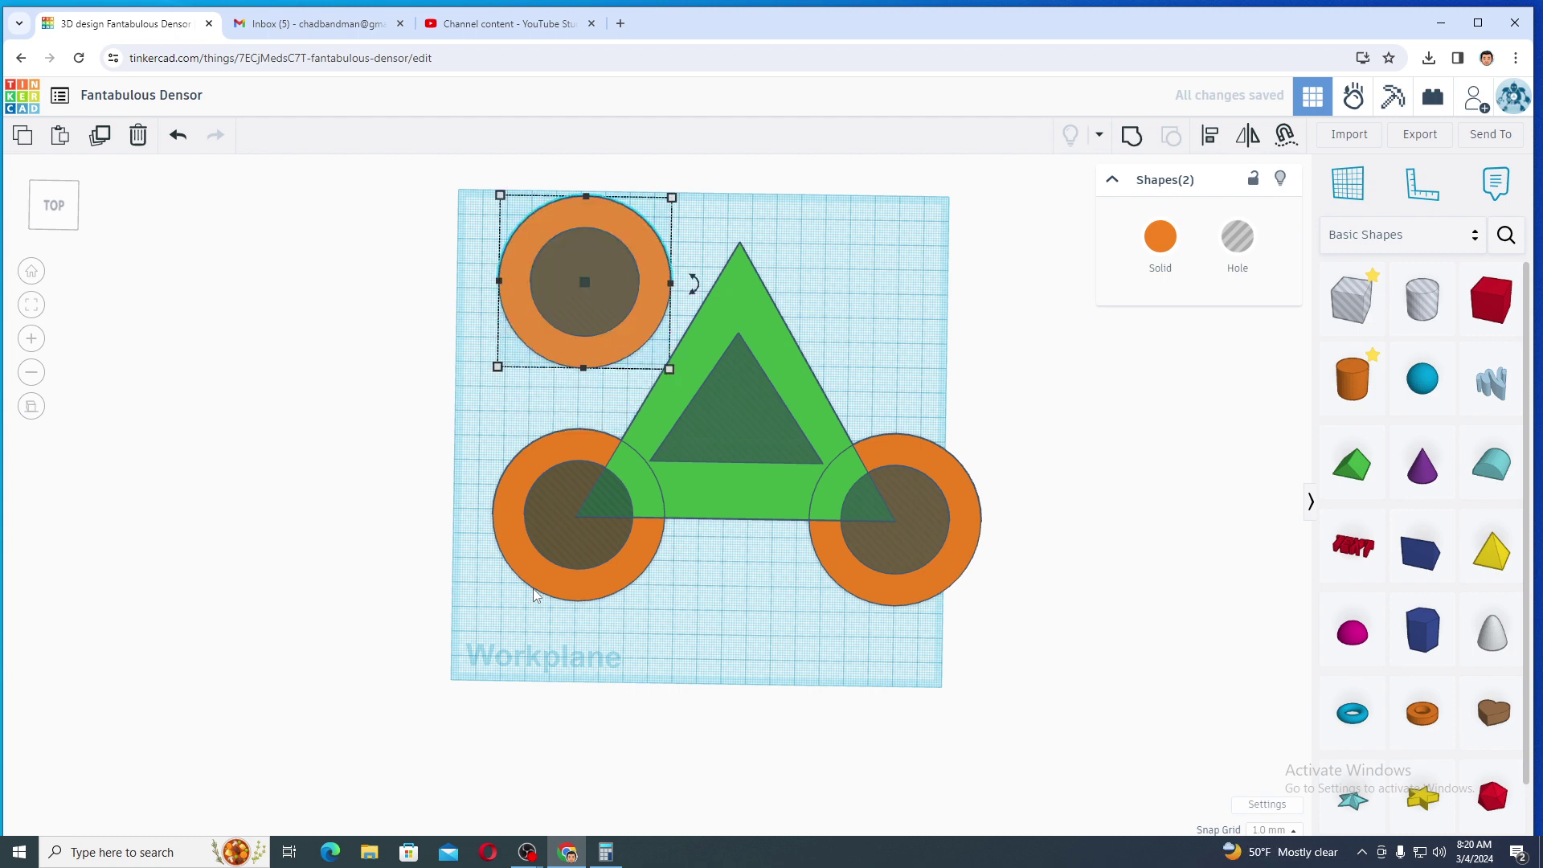
key("shift+Right")
key("shift+Right")
key("shift+Right")
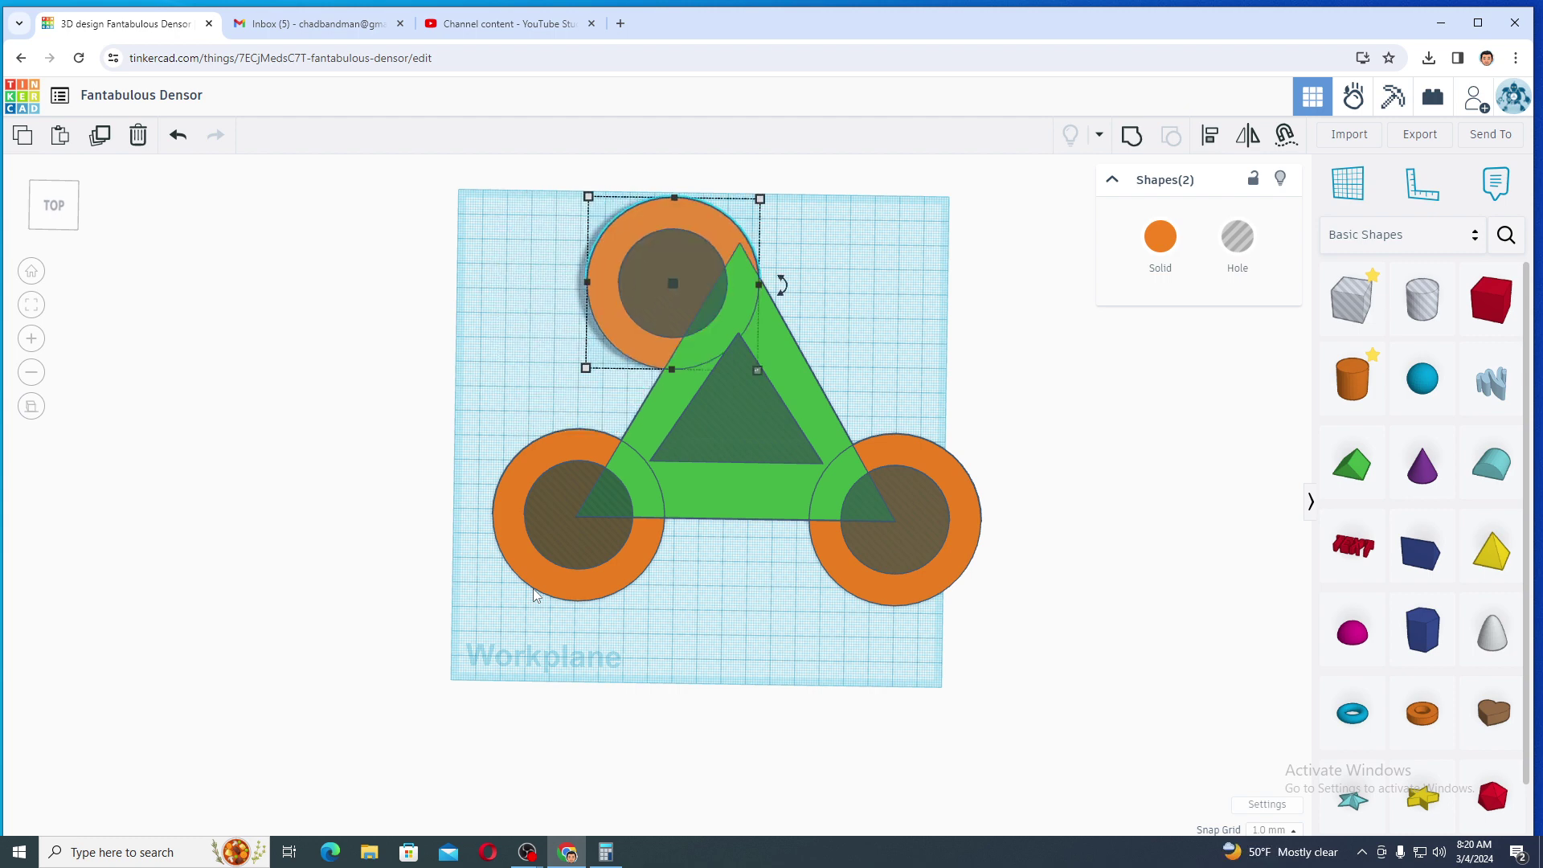
key("shift+Right")
key("shift+Right")
key("shift+Up")
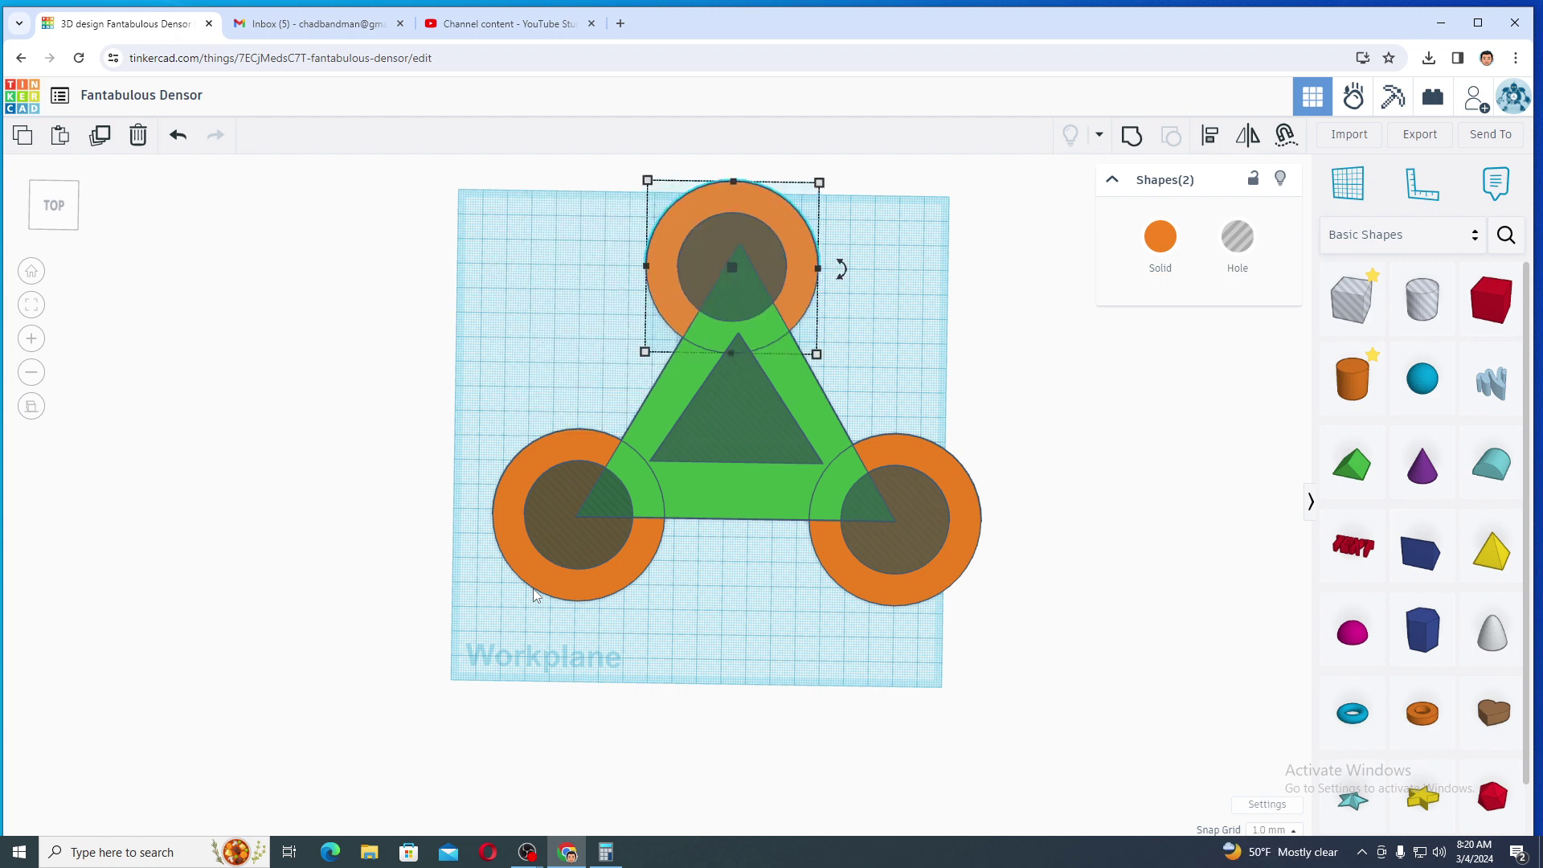
key("shift+Up")
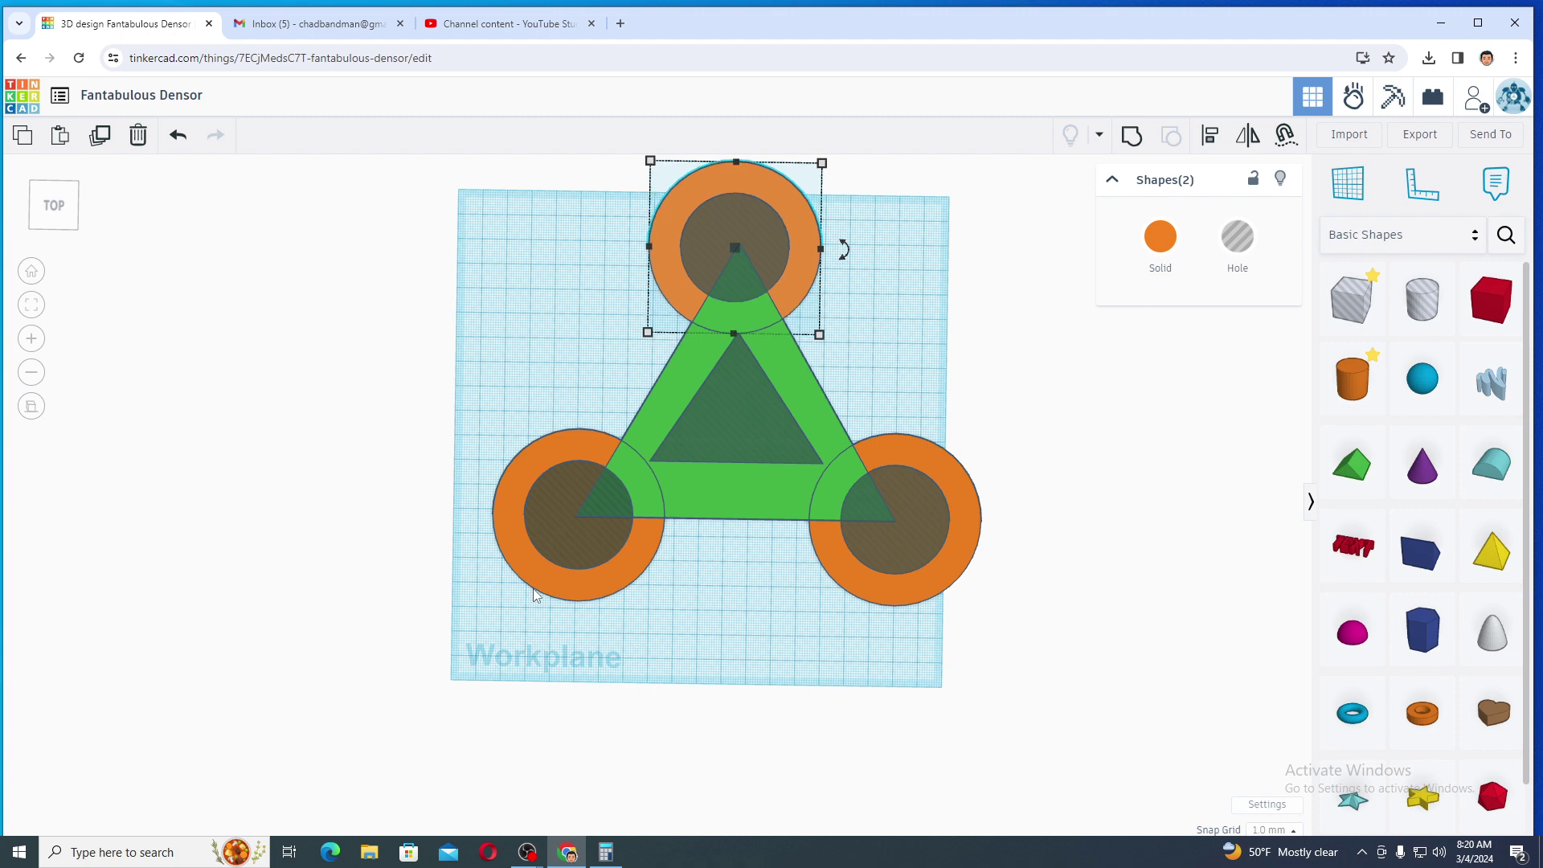
key("Right")
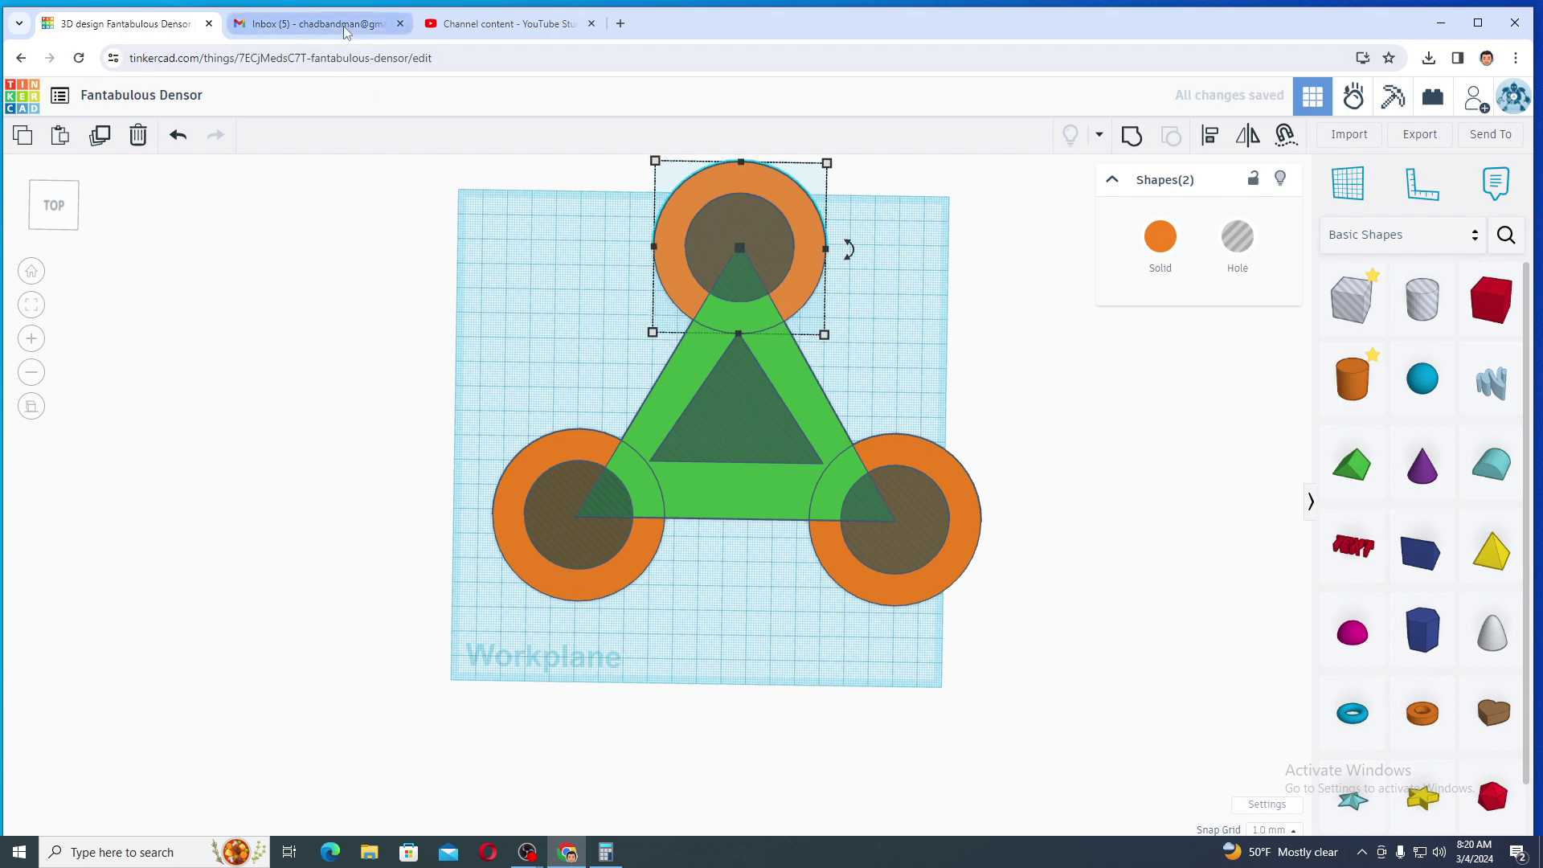
Step: Check the EX-33 reference drawing in Gmail
left_click(307, 23)
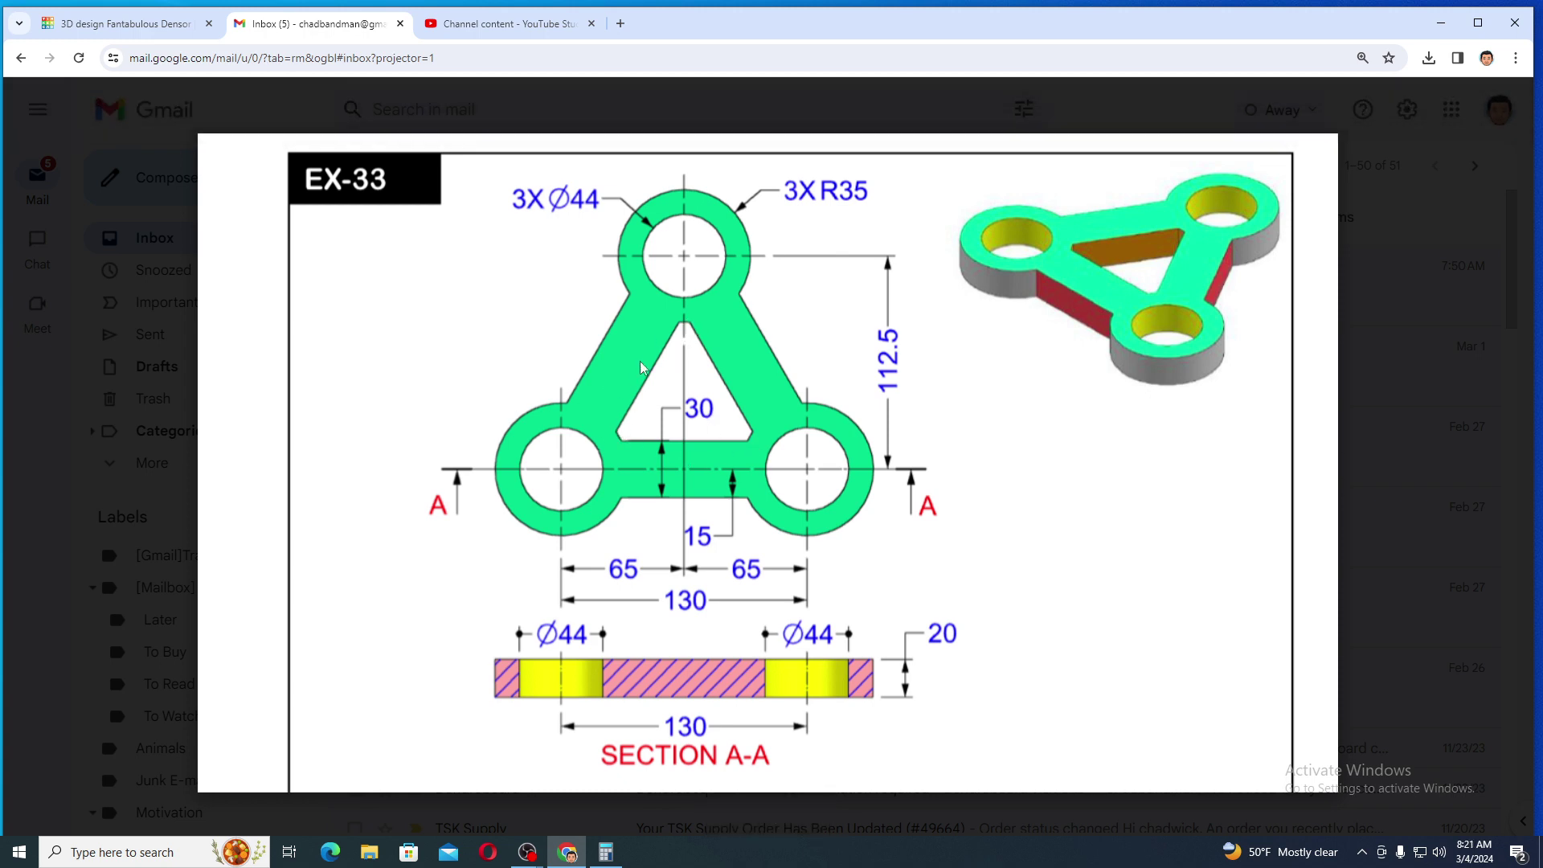
Step: Group all eight shapes into one green plate, then recheck the reference drawing
left_click(152, 24)
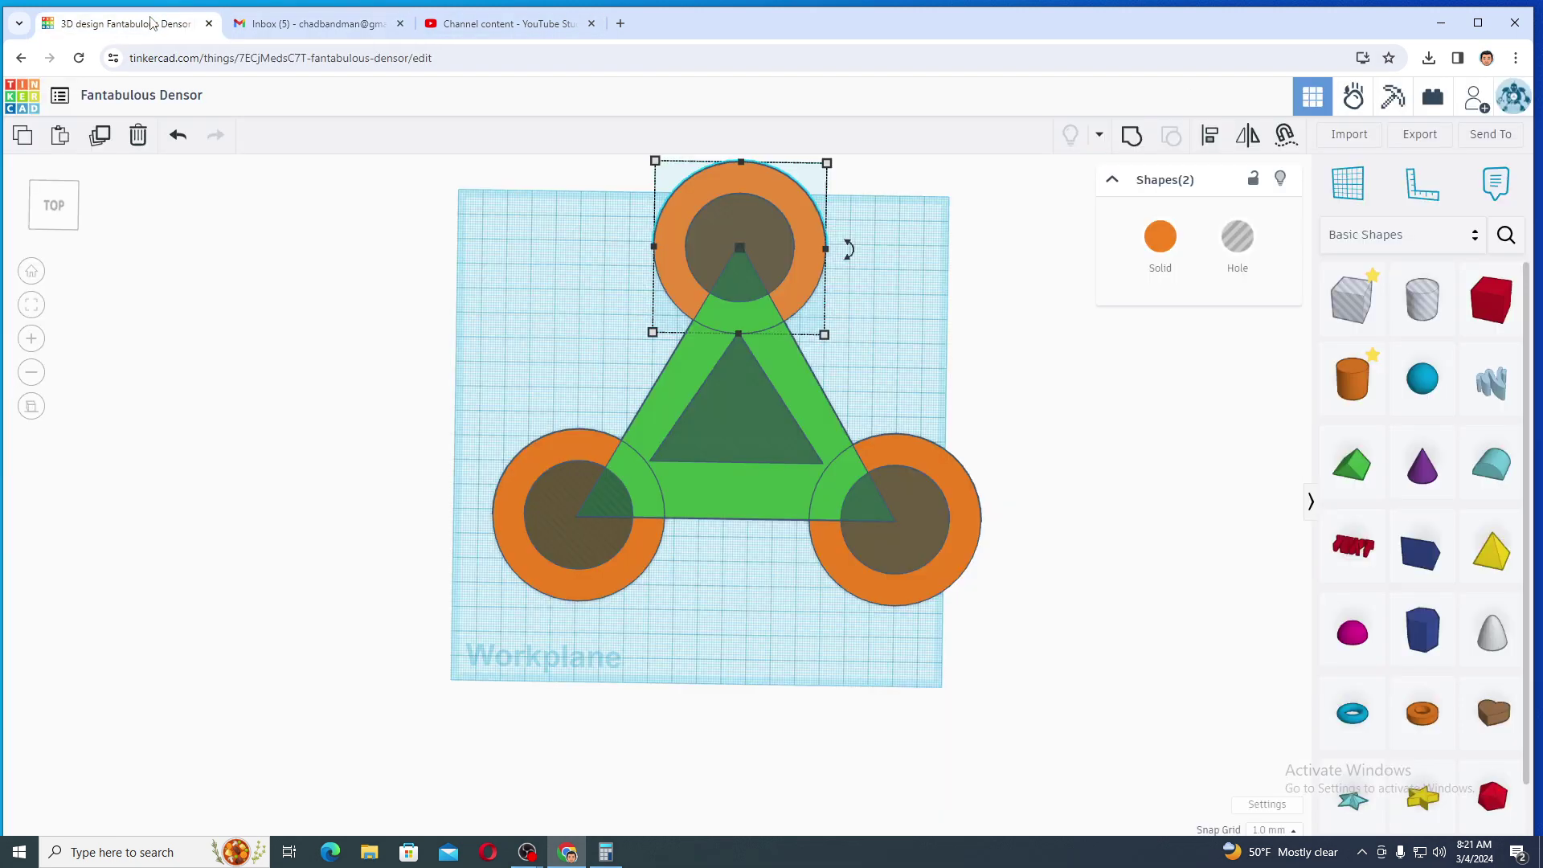
left_click_drag(434, 186, 1030, 679)
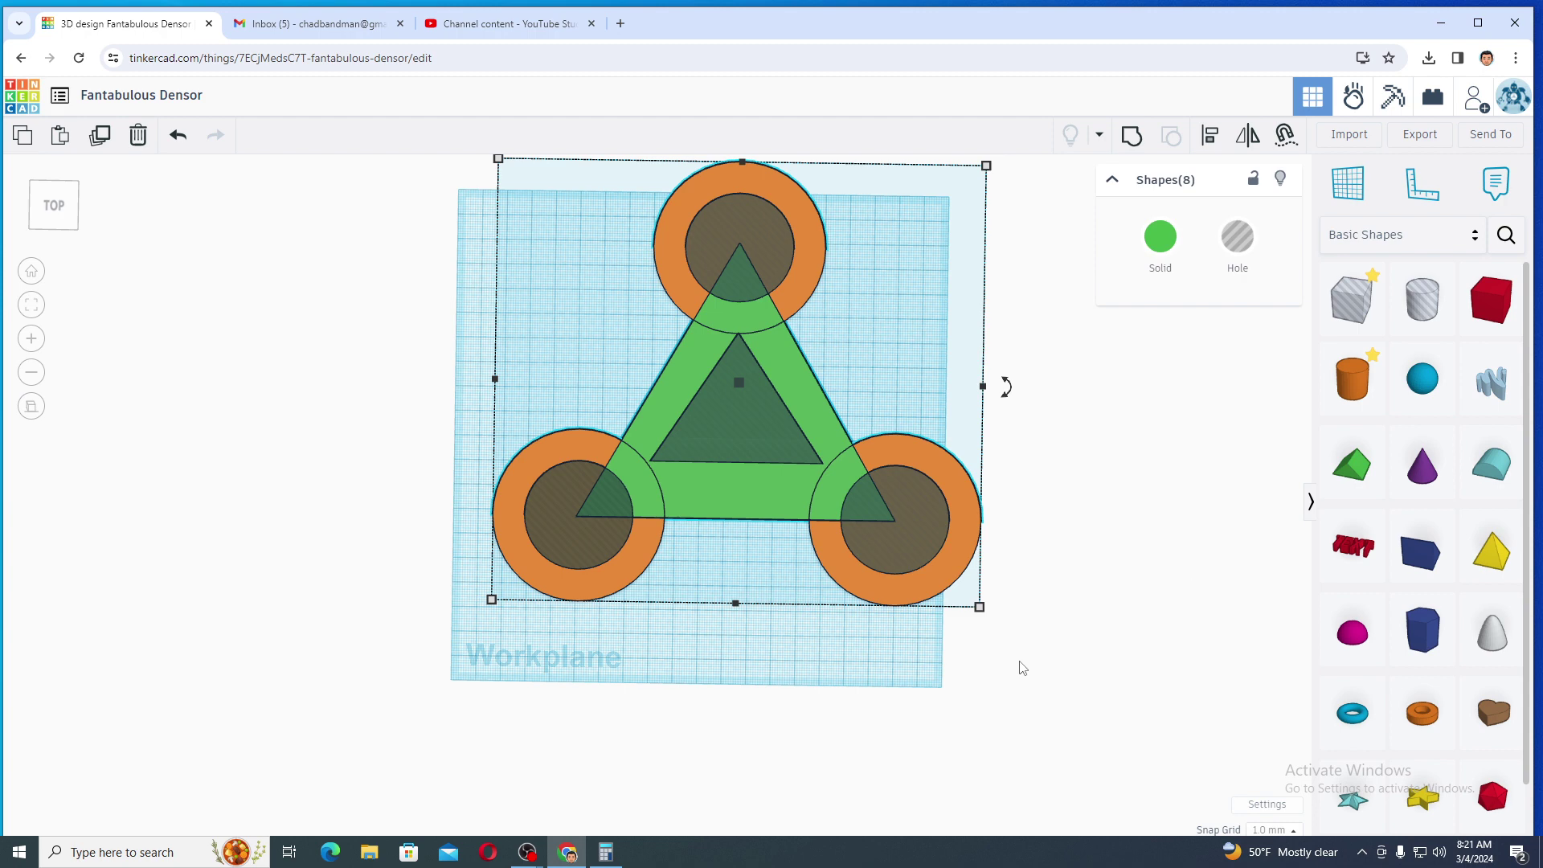
left_click(1132, 137)
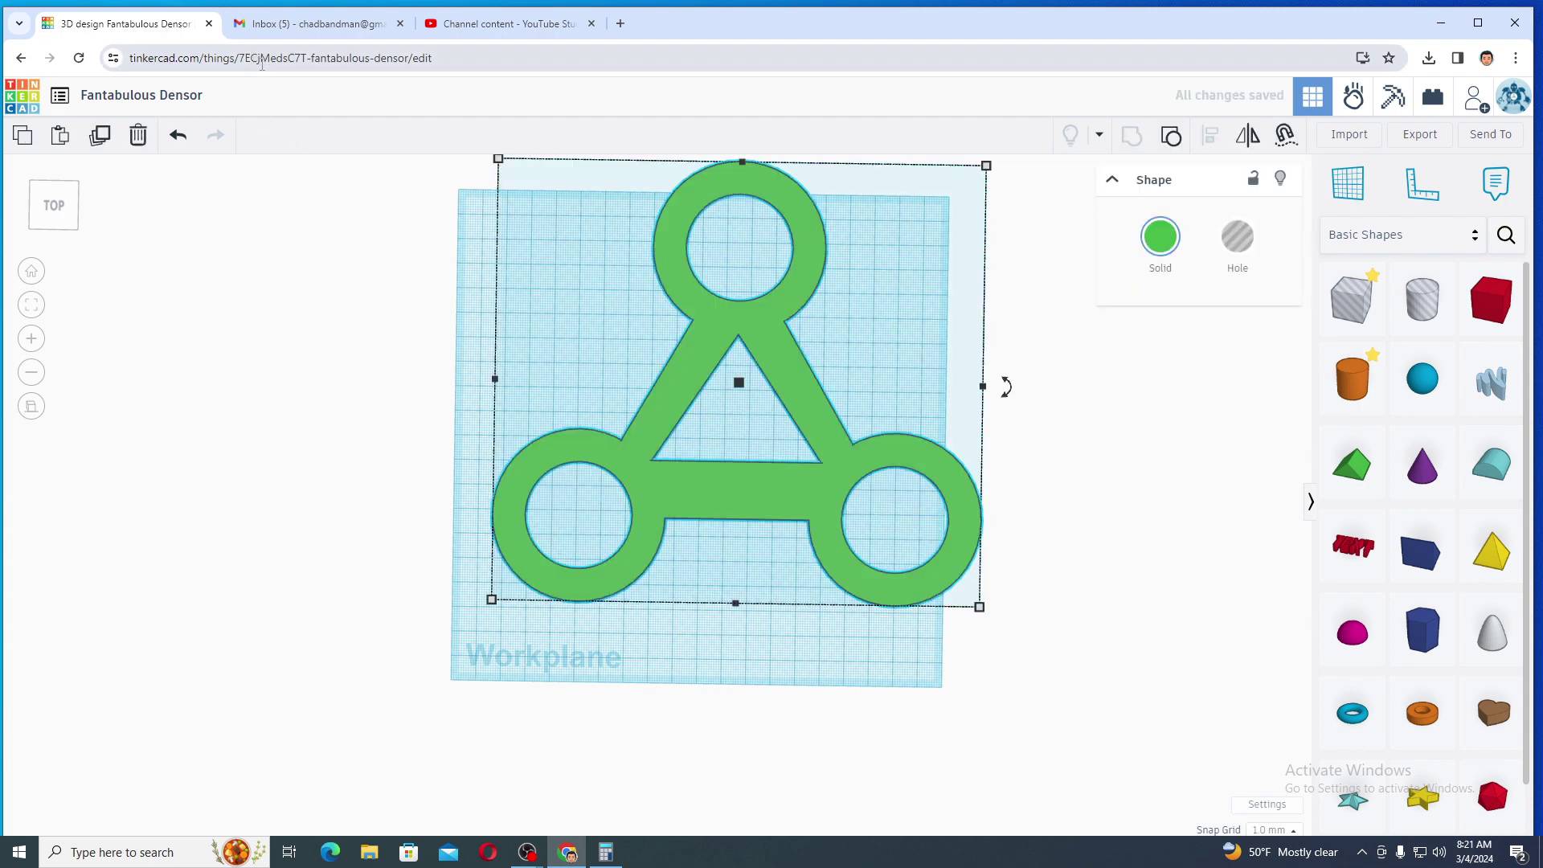
left_click(328, 34)
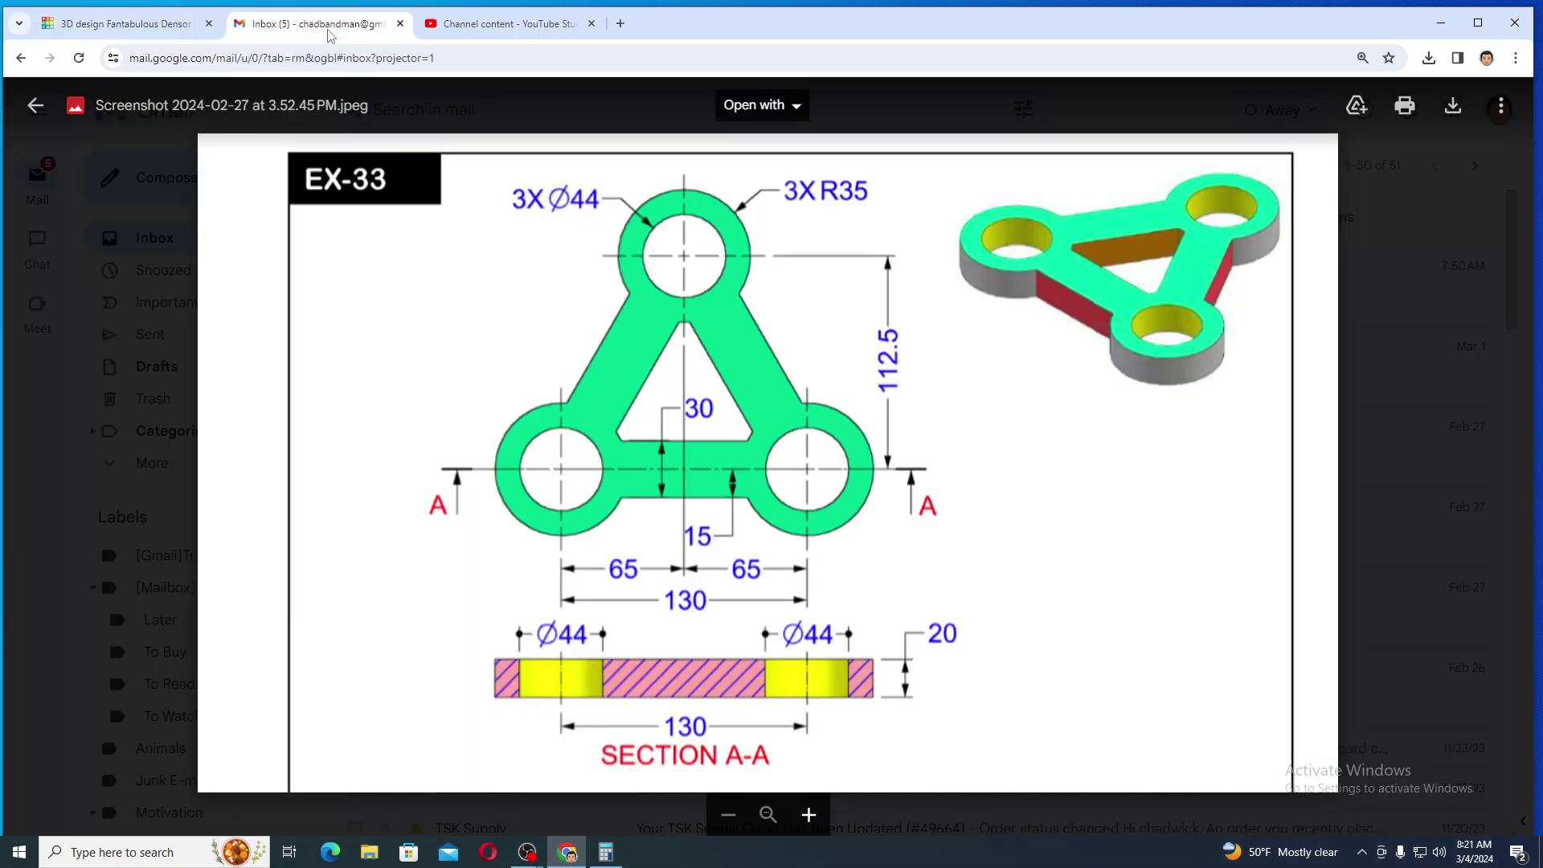
Step: Rename the design from 'Fantabulous Densor' to 'CAD33'
left_click(151, 22)
left_click(150, 101)
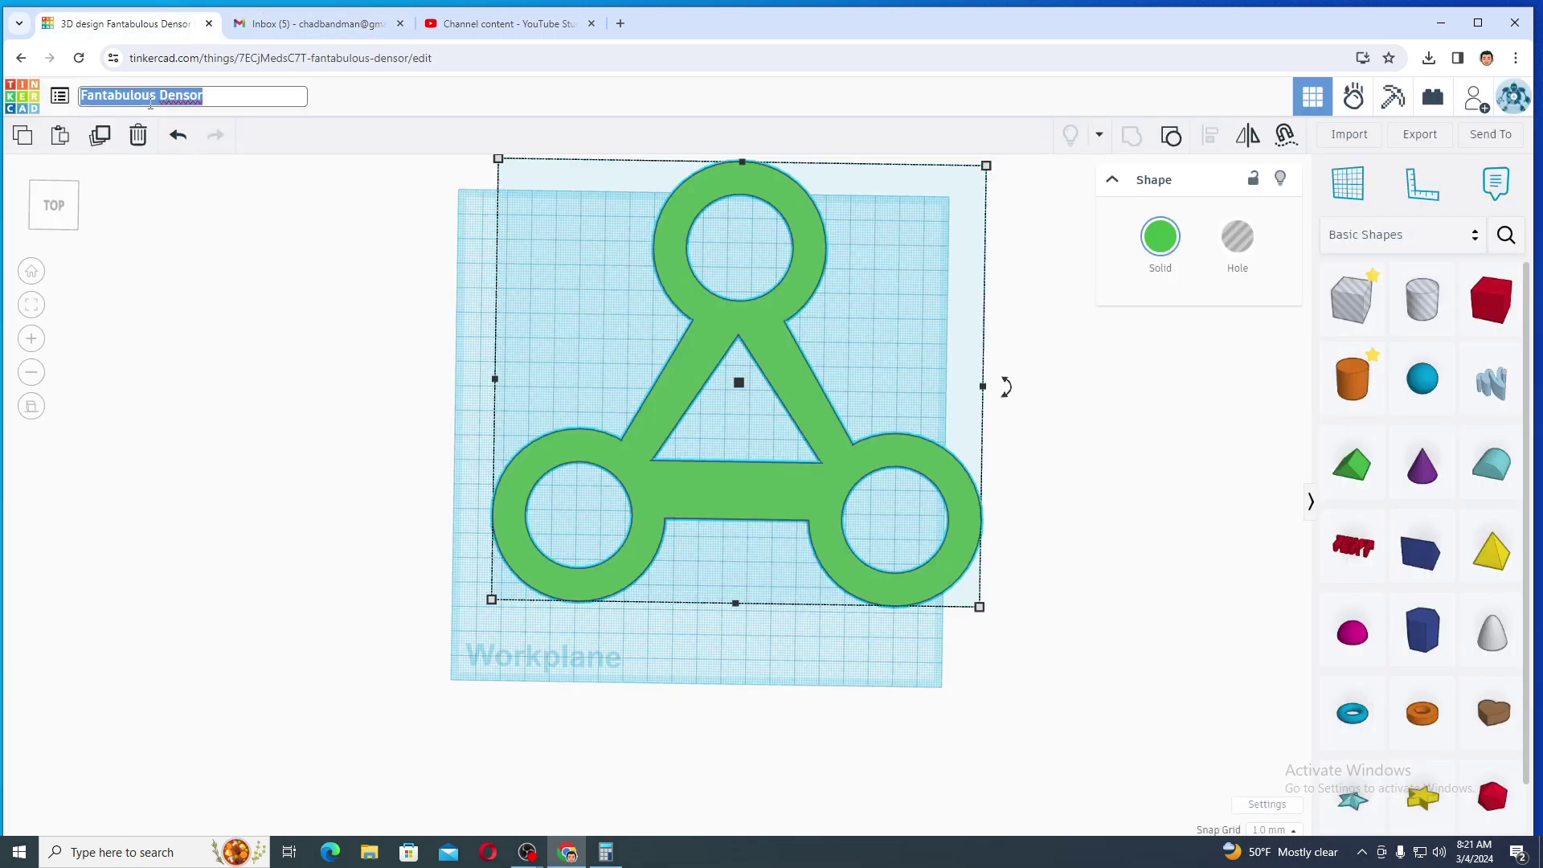
type("CA")
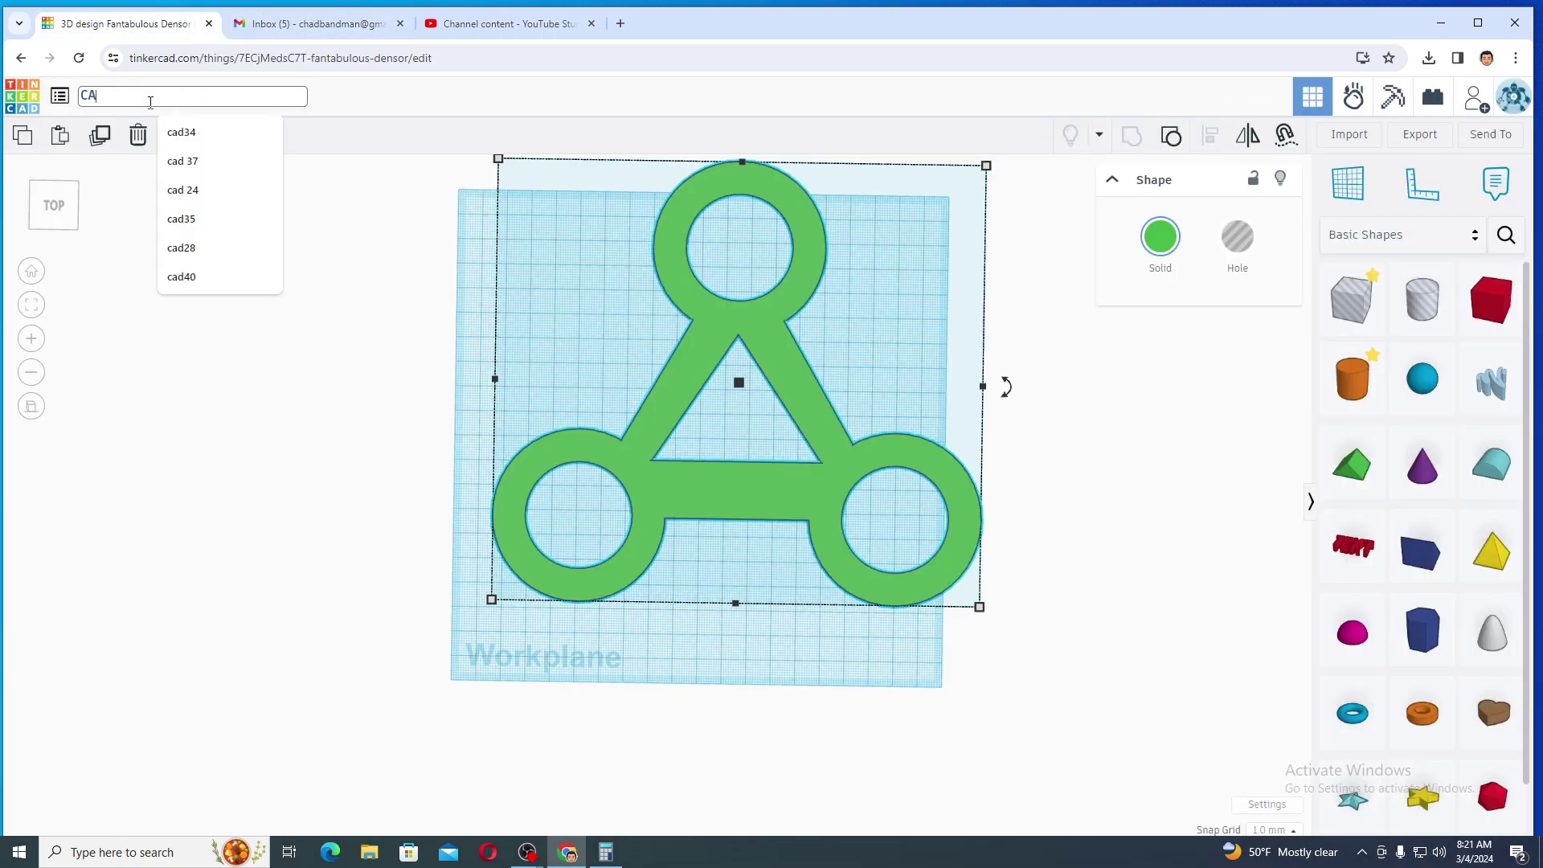
type("D33")
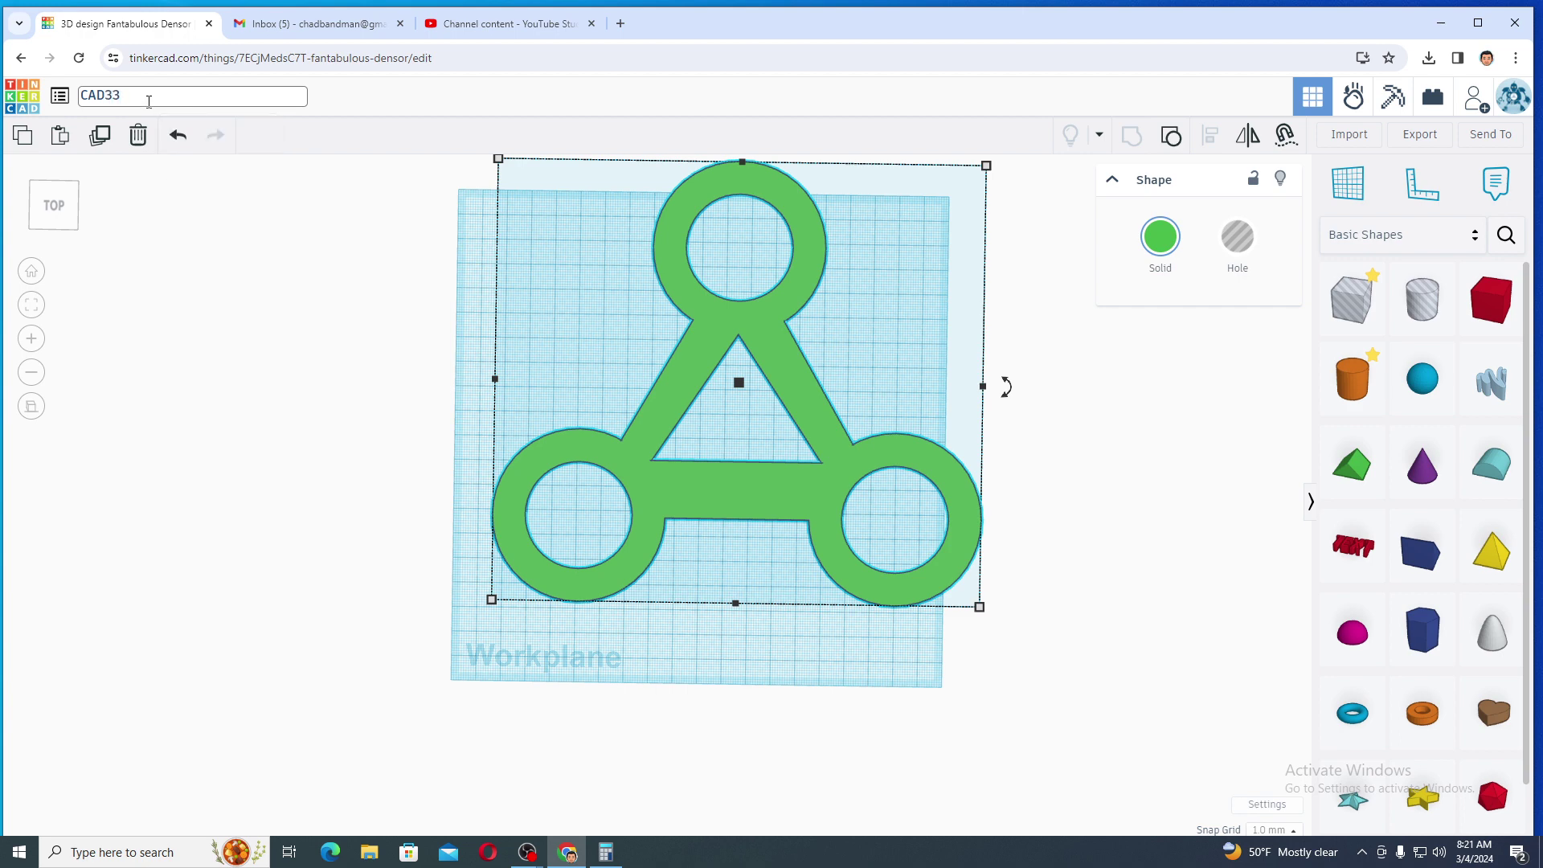
left_click(1100, 437)
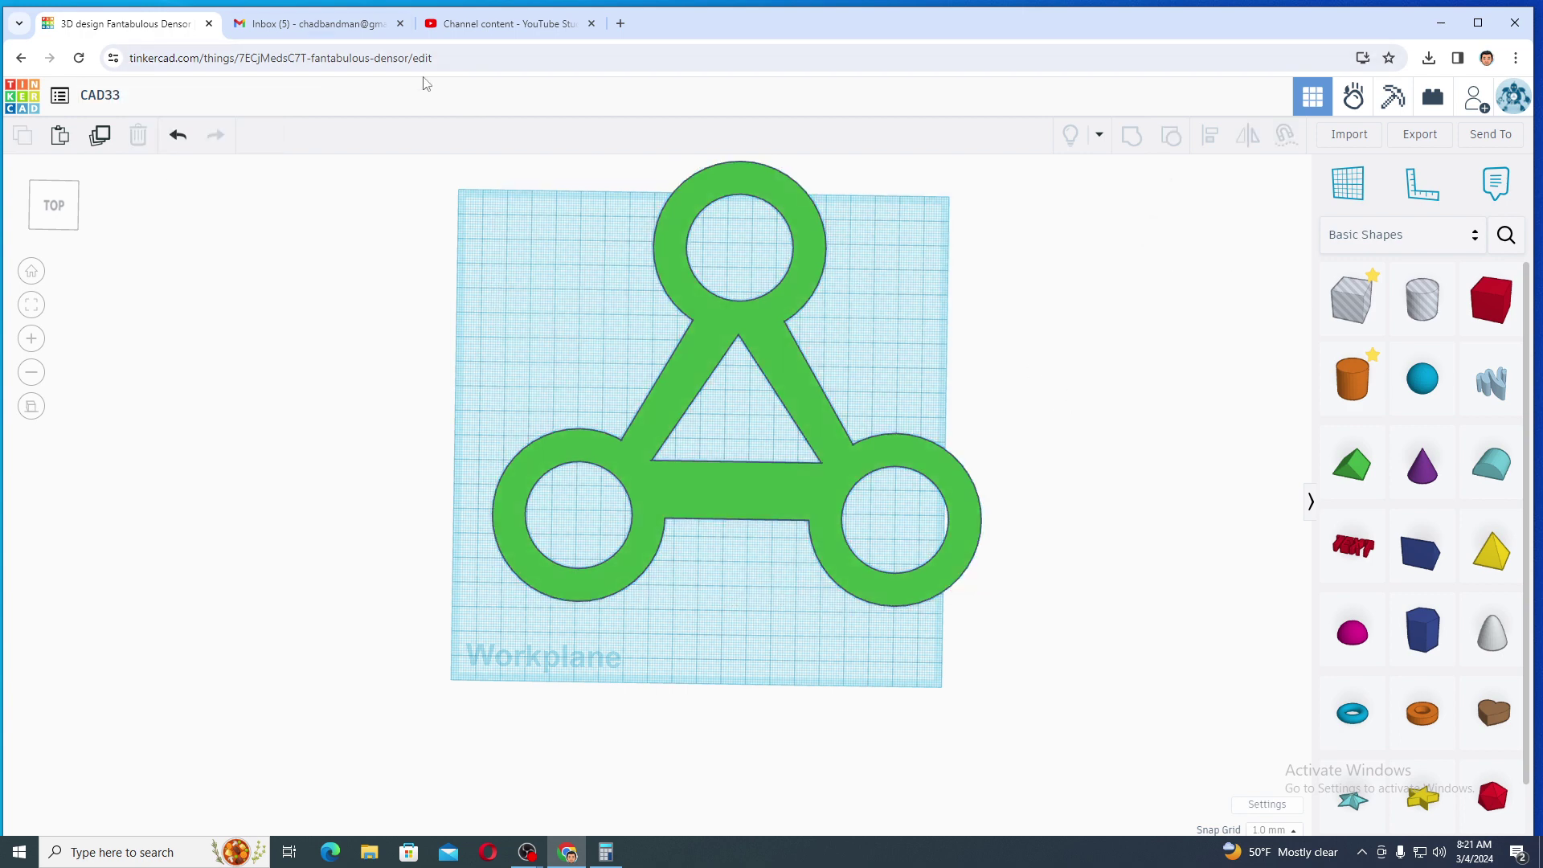
Step: Bring the recording OBS Studio window to the front from the taskbar
left_click(528, 855)
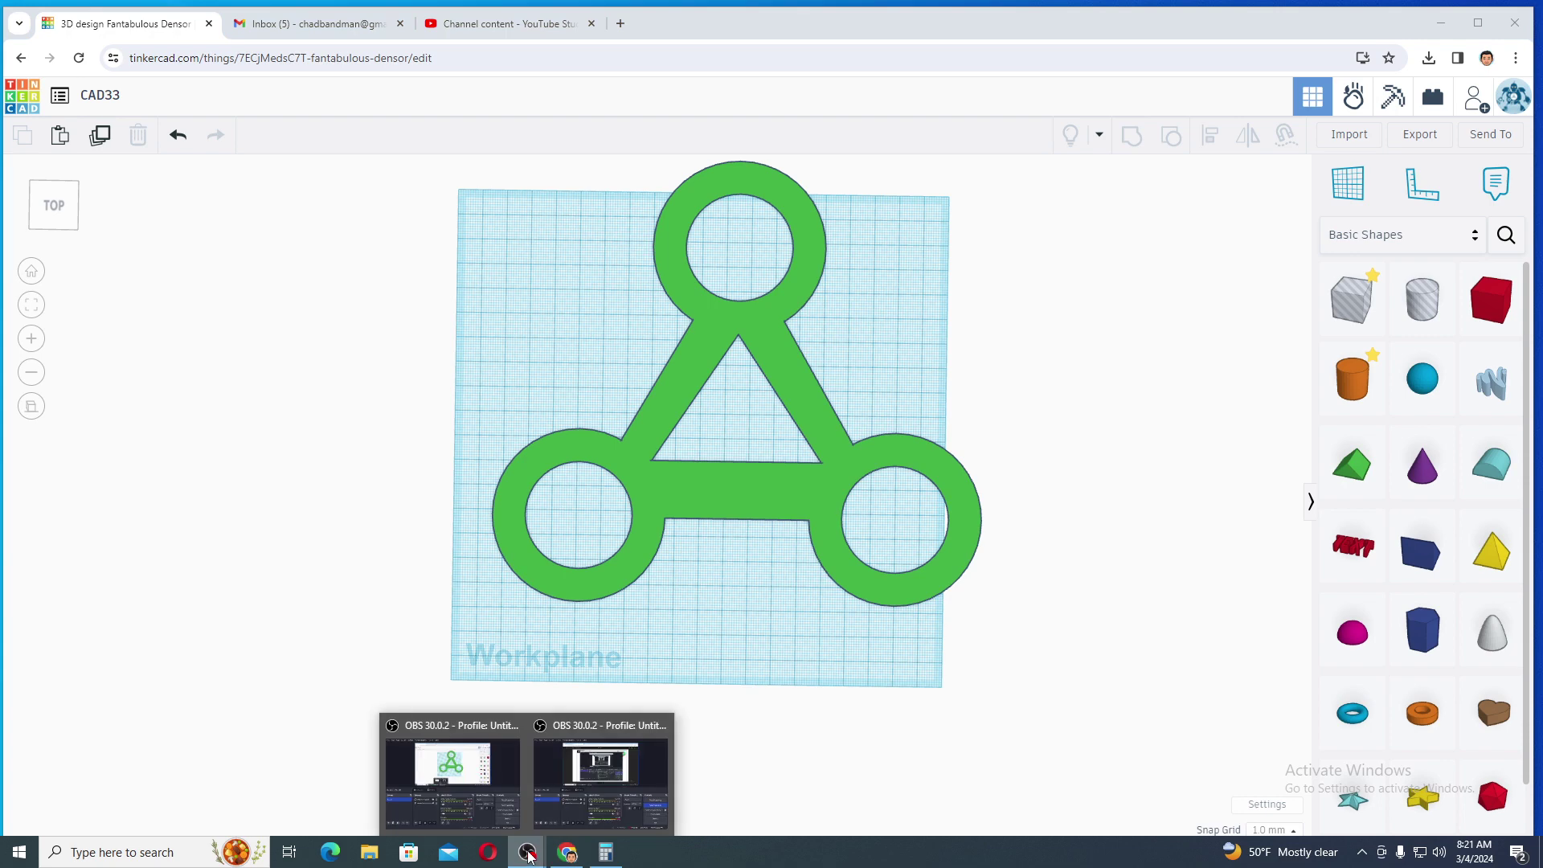
left_click(476, 795)
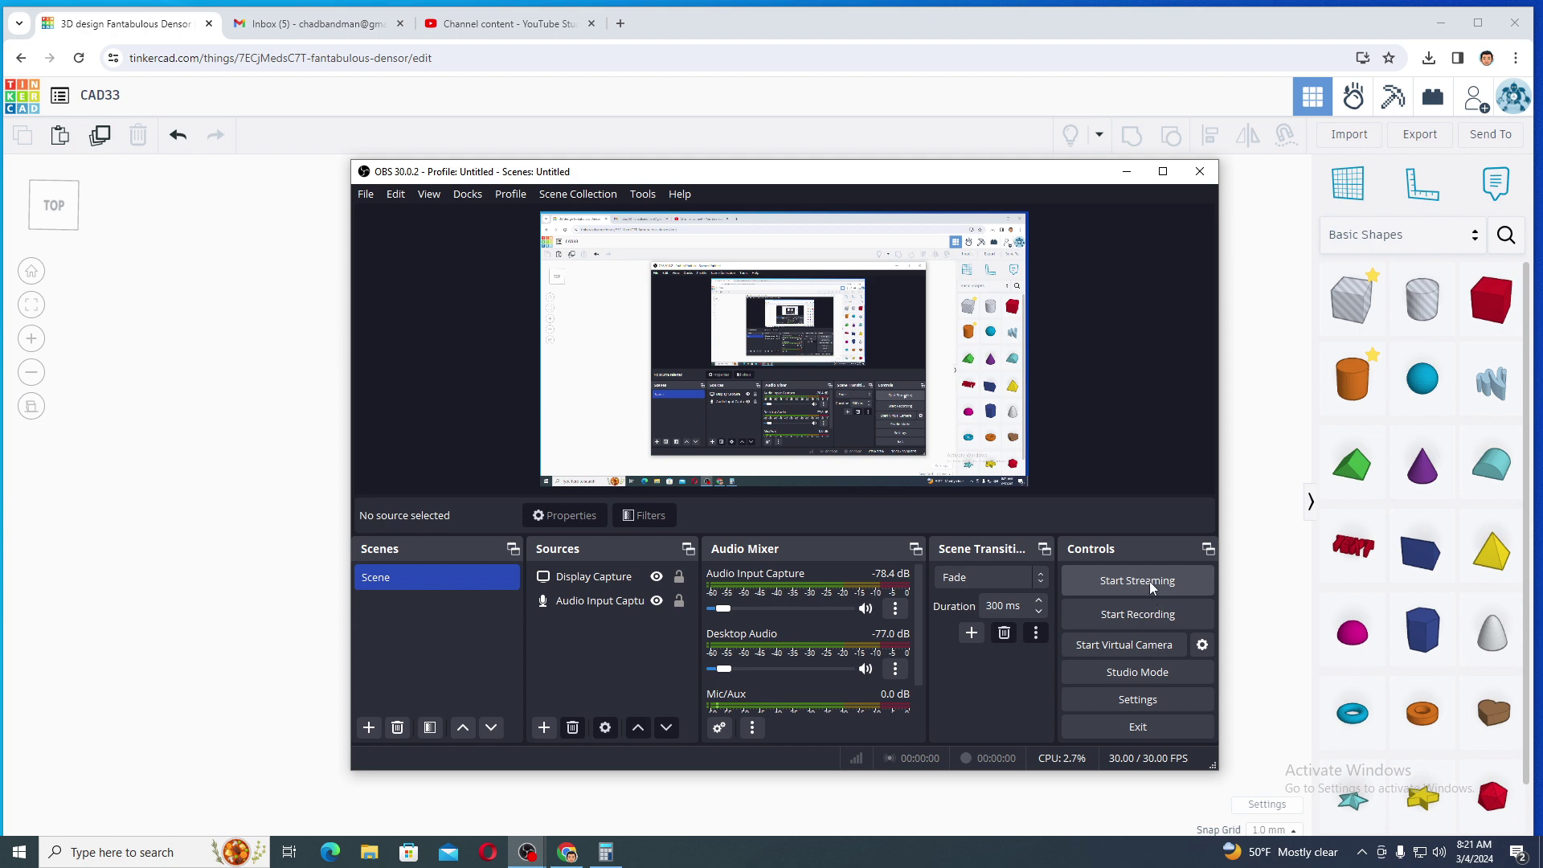
left_click(527, 853)
left_click(593, 796)
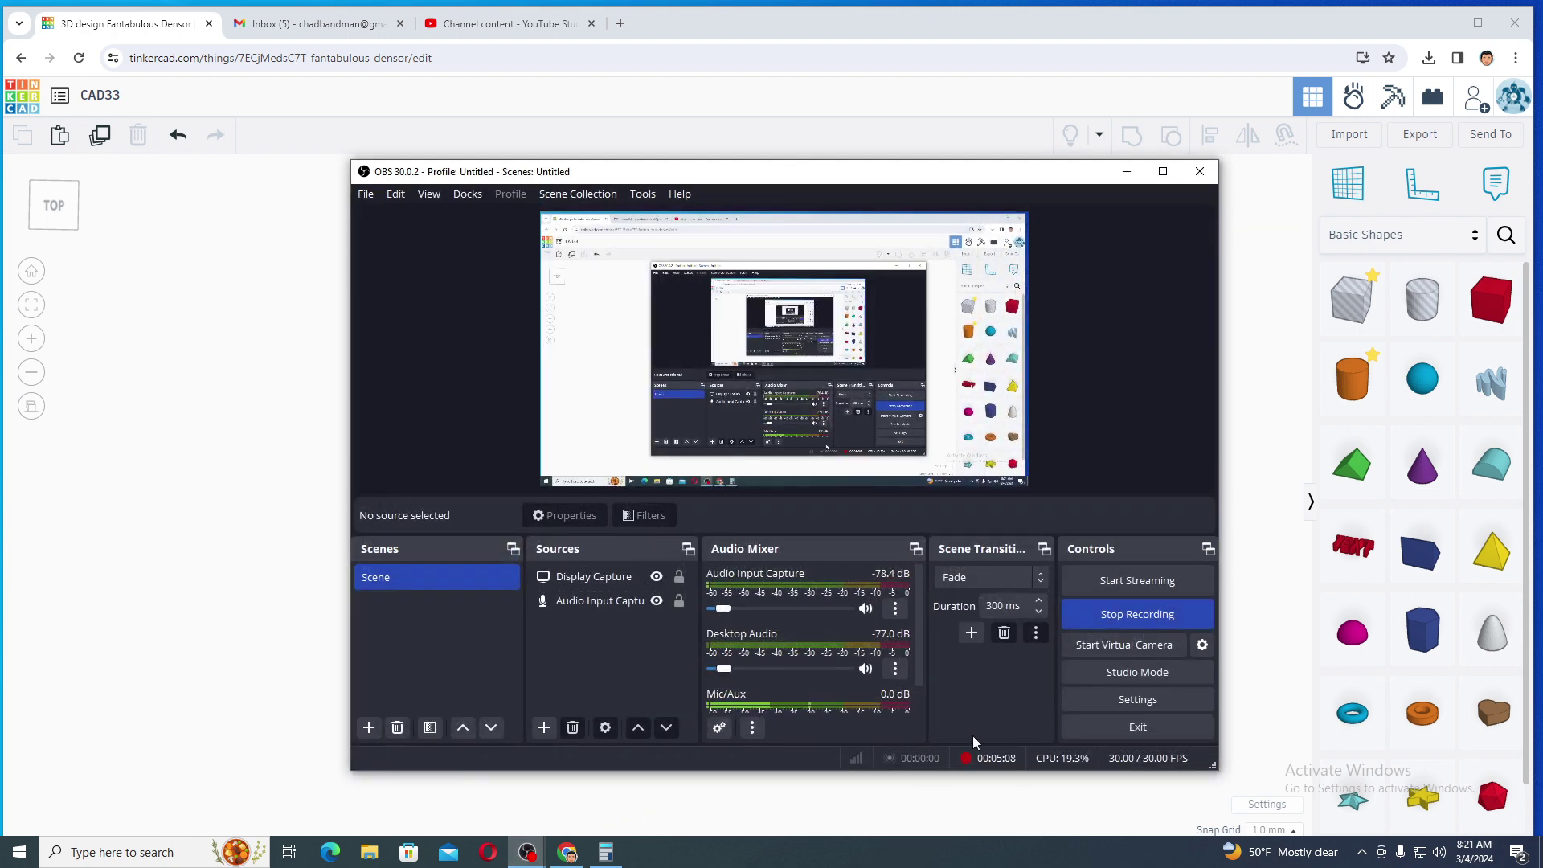